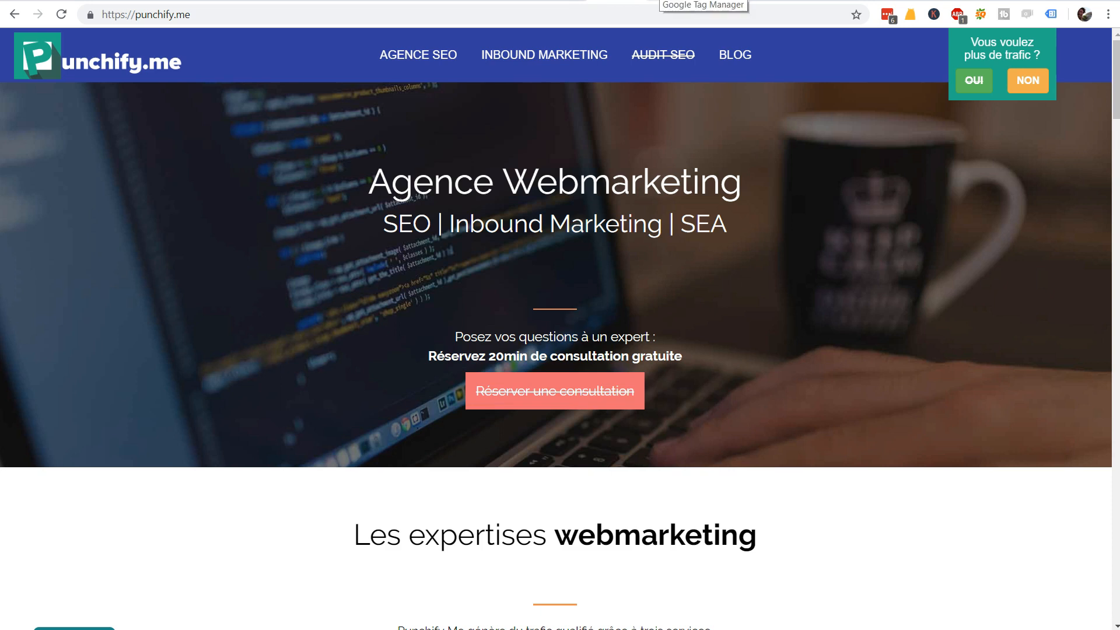
# - Remove the Tag Assistant (by Google) extension on its Chrome Web Store page and add it to Chrome again
pyautogui.click(404, 0)
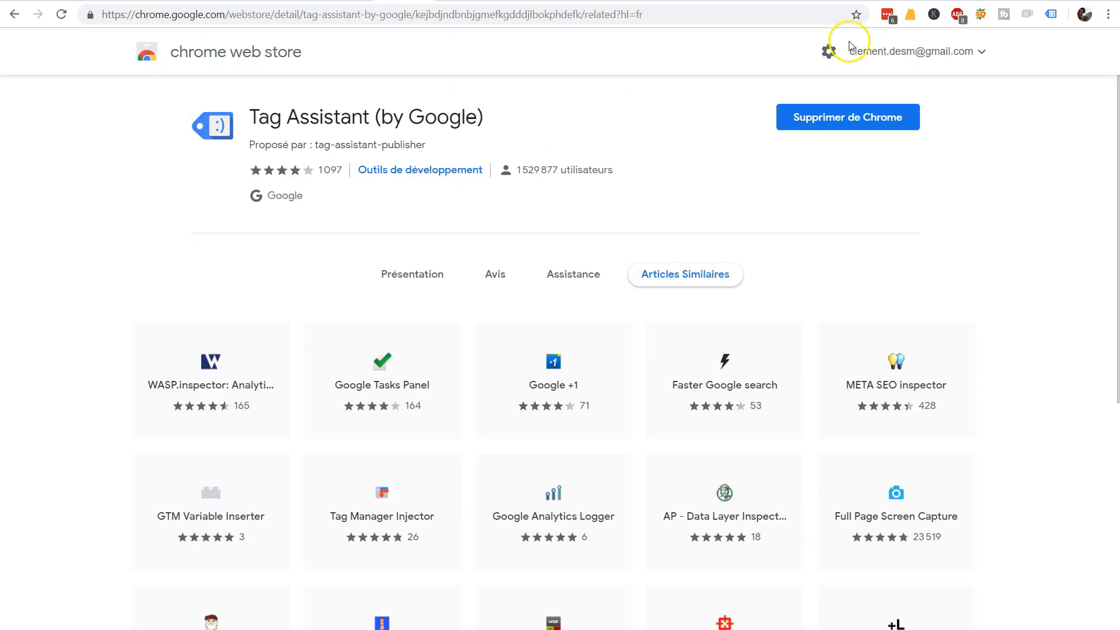
pyautogui.click(814, 119)
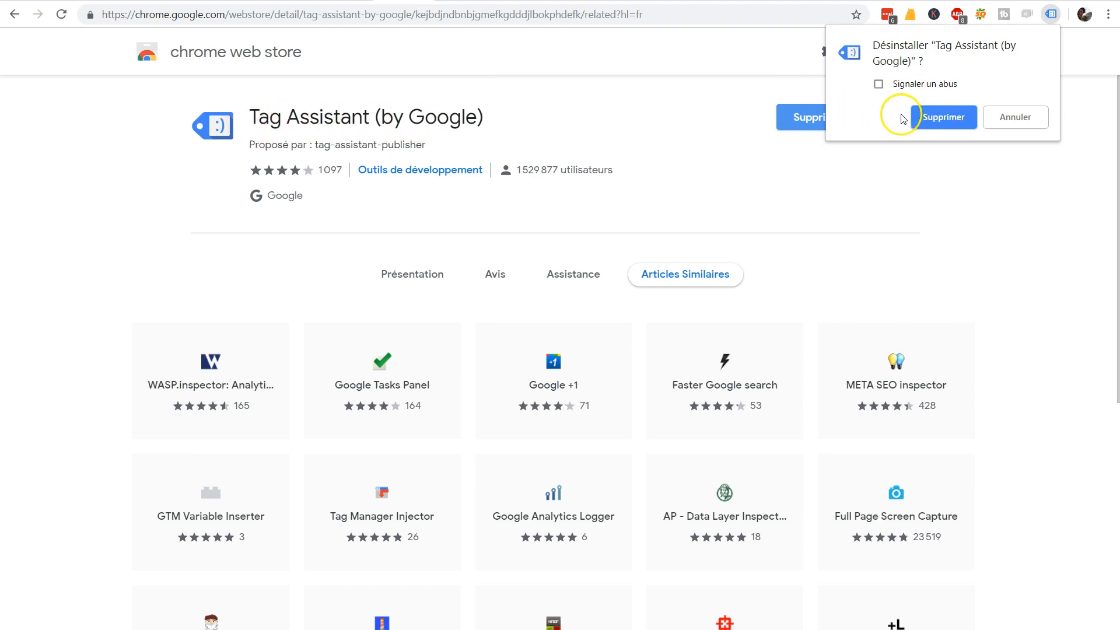
pyautogui.click(919, 117)
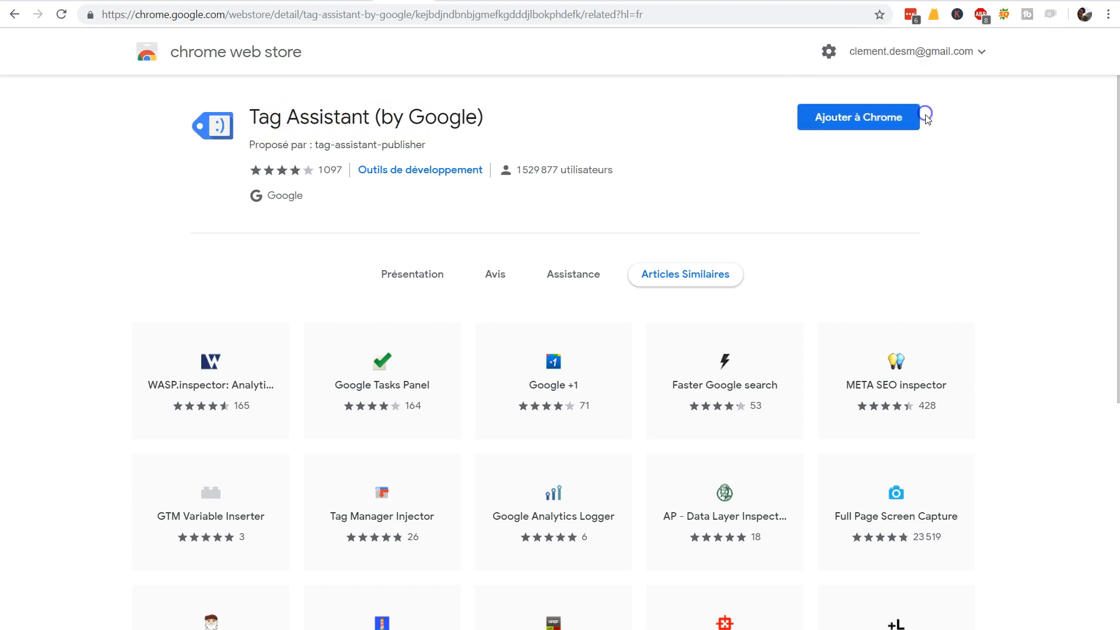
pyautogui.click(860, 119)
pyautogui.click(565, 150)
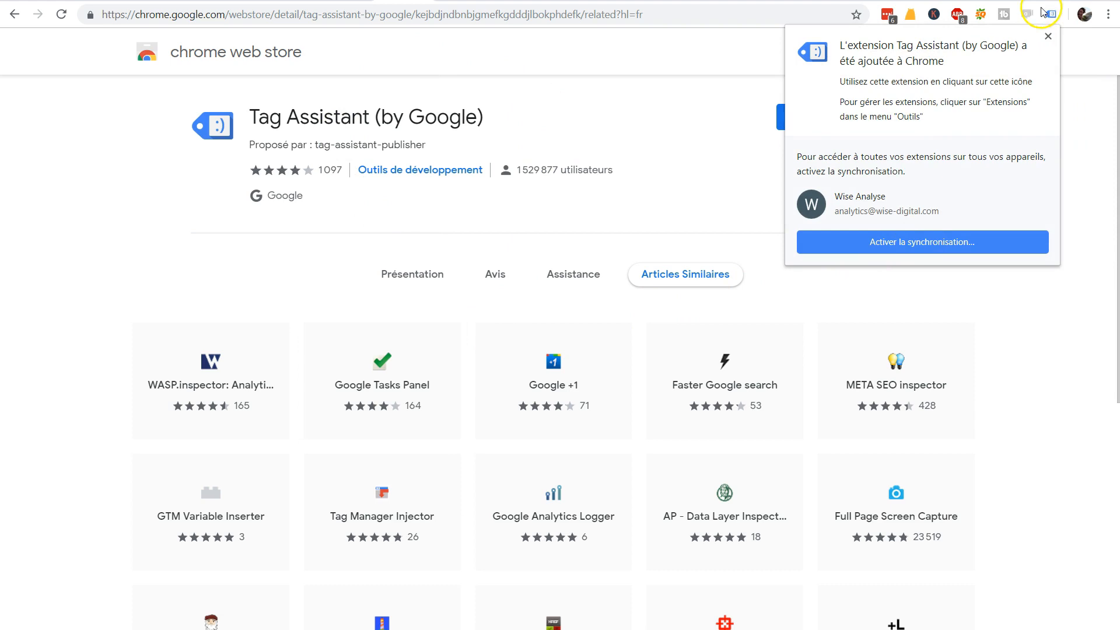
# - Complete Tag Assistant's initial setup with the default tag checks and view its tag analysis for the m-and-d.fr homepage
pyautogui.click(1052, 16)
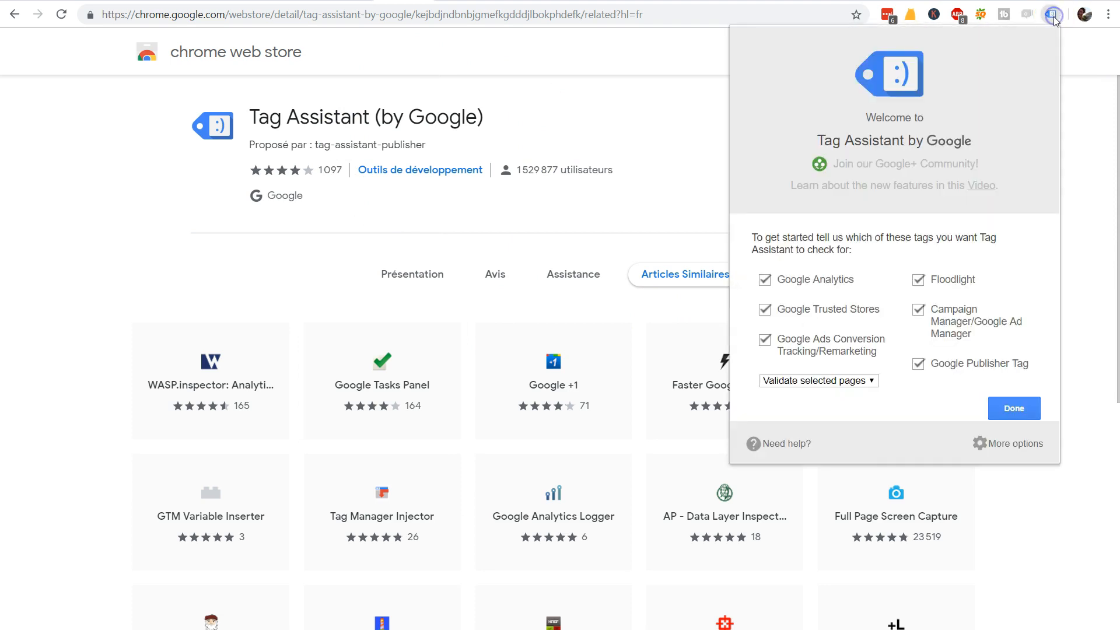
pyautogui.click(1021, 412)
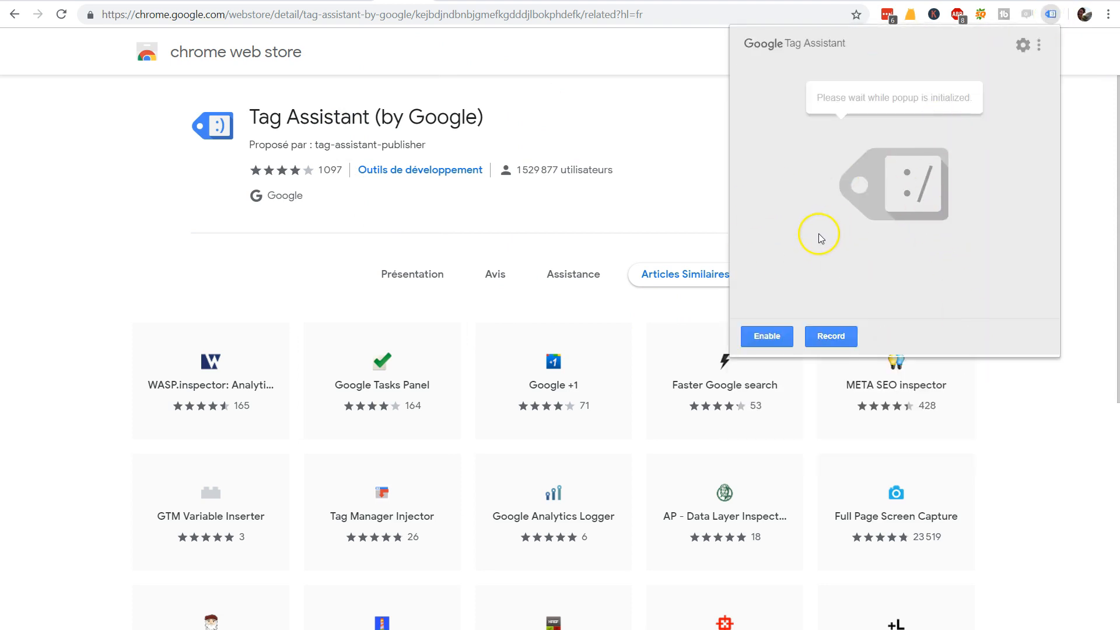
pyautogui.click(700, 182)
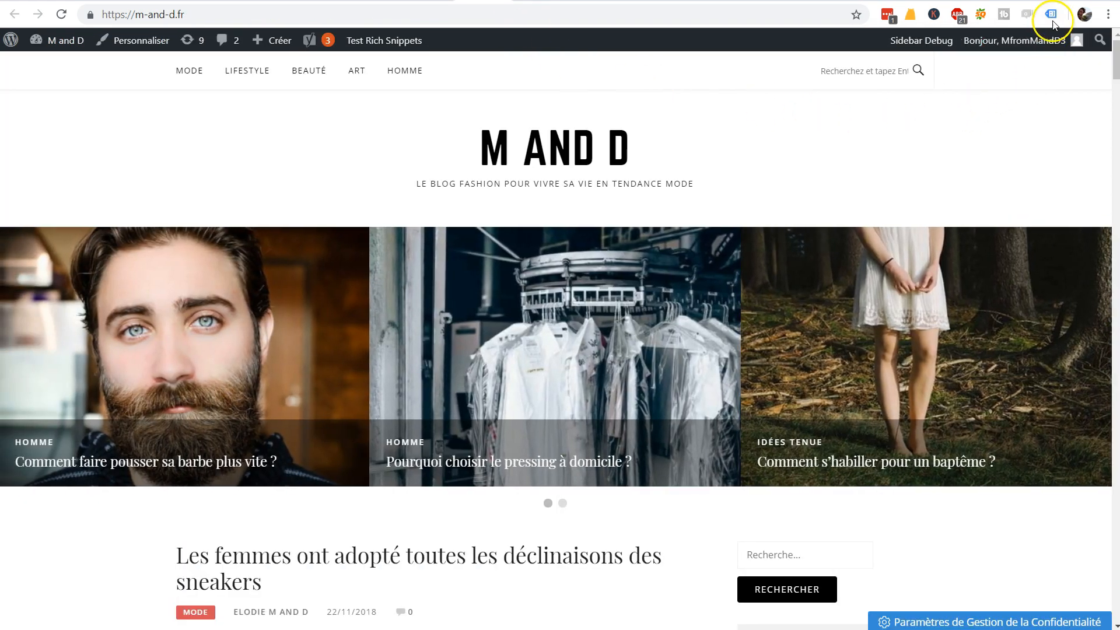
pyautogui.click(1051, 14)
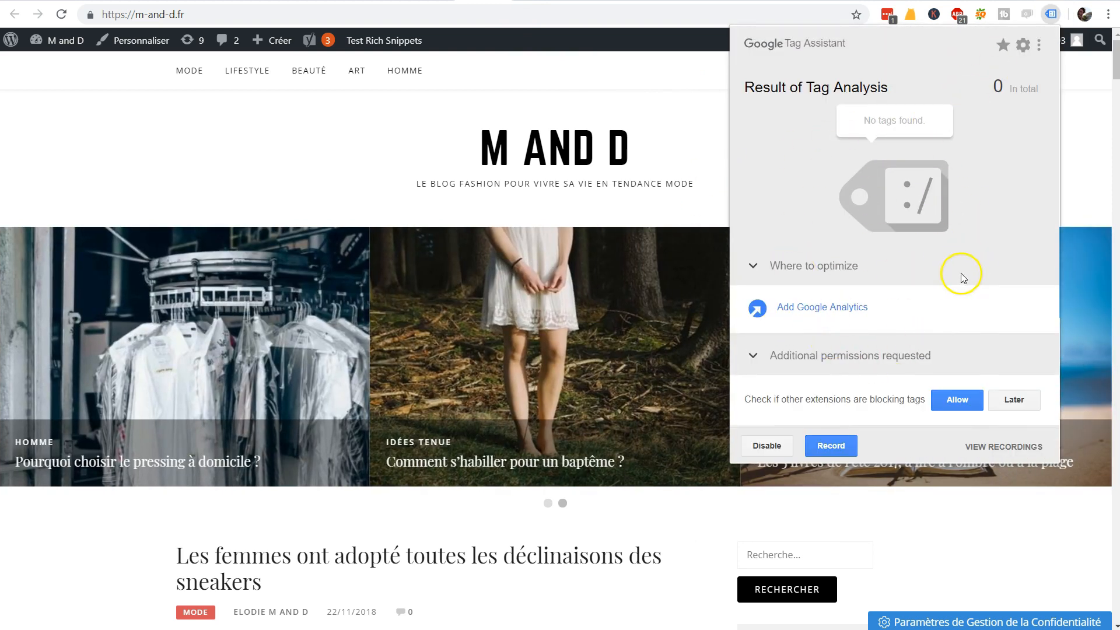
pyautogui.click(703, 112)
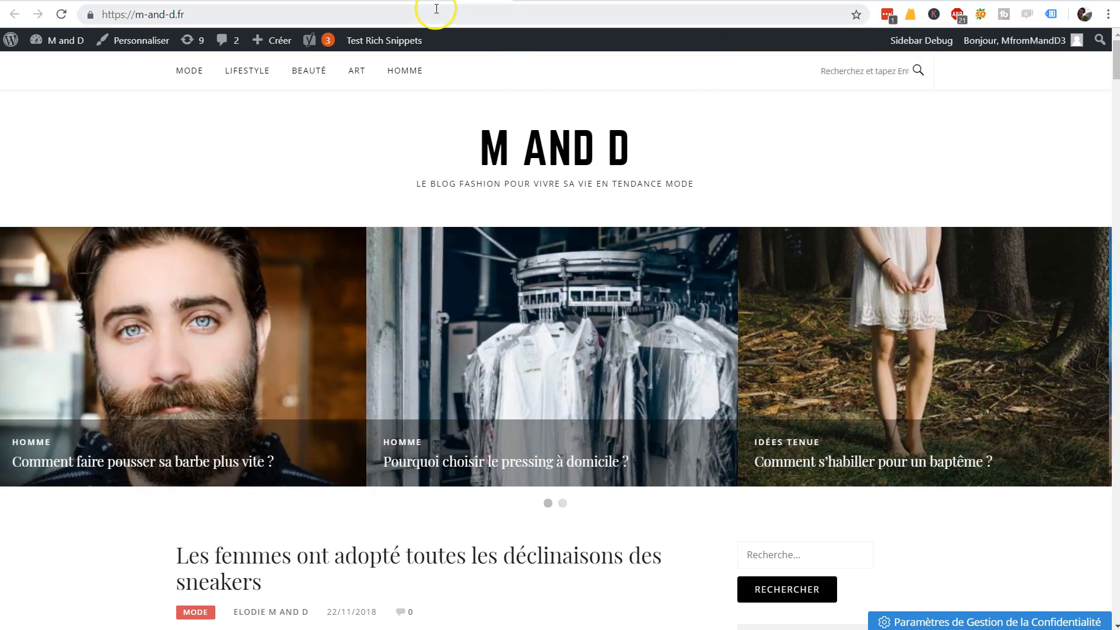
# - In the m-and-d.fr WordPress admin, go to the add-extensions page and search for "google analytics"
pyautogui.click(432, 1)
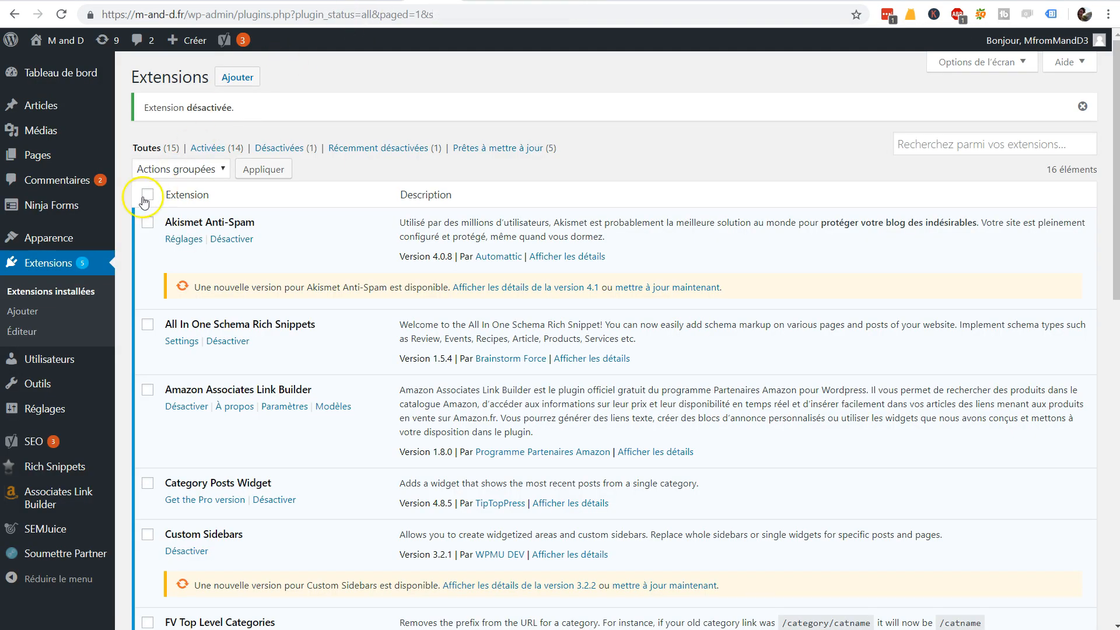
pyautogui.click(64, 87)
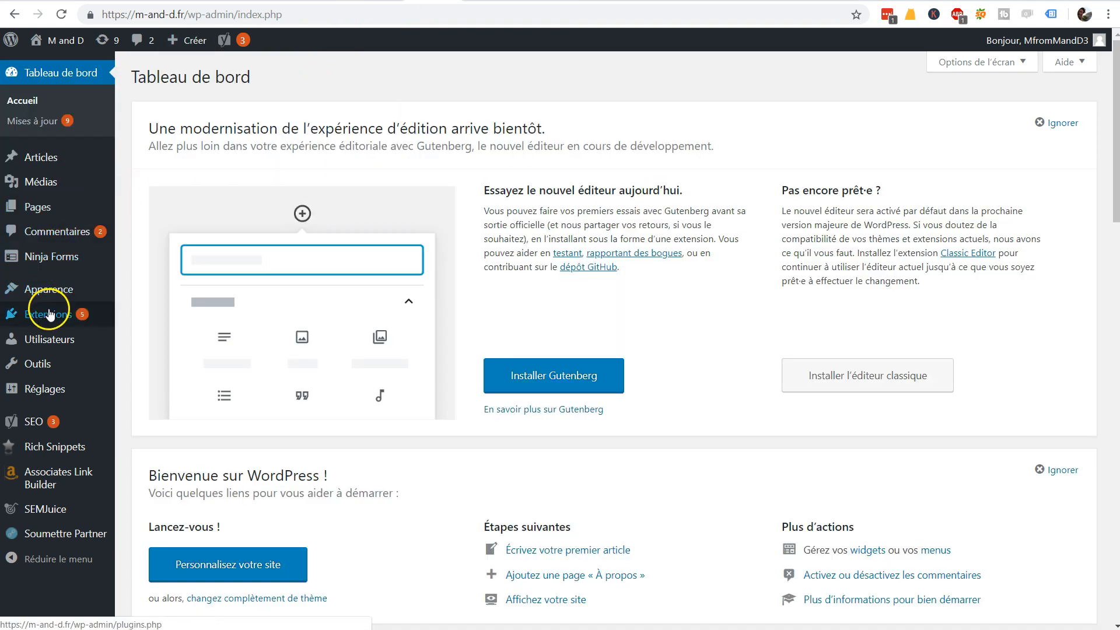
pyautogui.moveTo(52, 318)
pyautogui.click(140, 336)
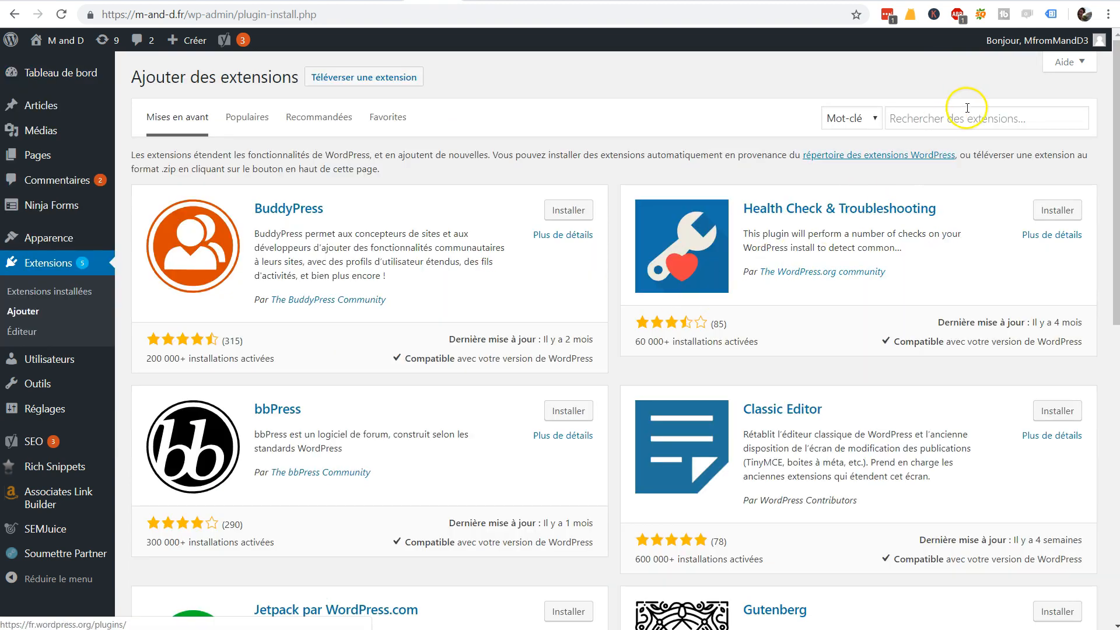
pyautogui.click(964, 116)
pyautogui.write('google analytics')
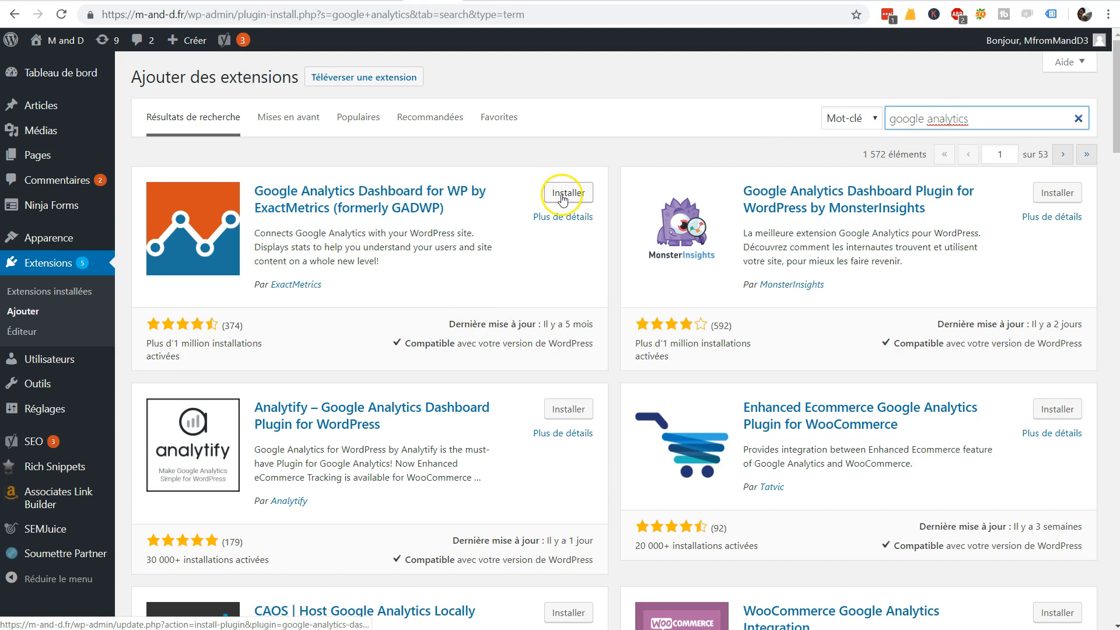
# - Review the details of Google Analytics Dashboard for WP by ExactMetrics, then install and activate the plugin
pyautogui.moveTo(145, 344); pyautogui.dragTo(268, 344)
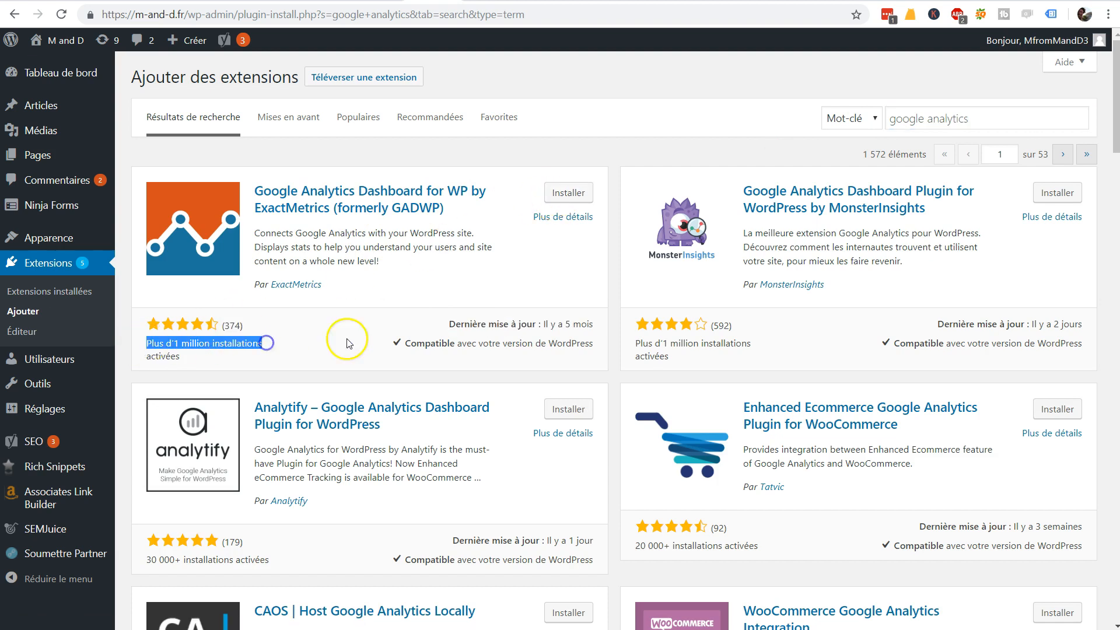
pyautogui.moveTo(543, 325); pyautogui.dragTo(595, 323)
pyautogui.click(540, 340)
pyautogui.moveTo(431, 344); pyautogui.dragTo(528, 344)
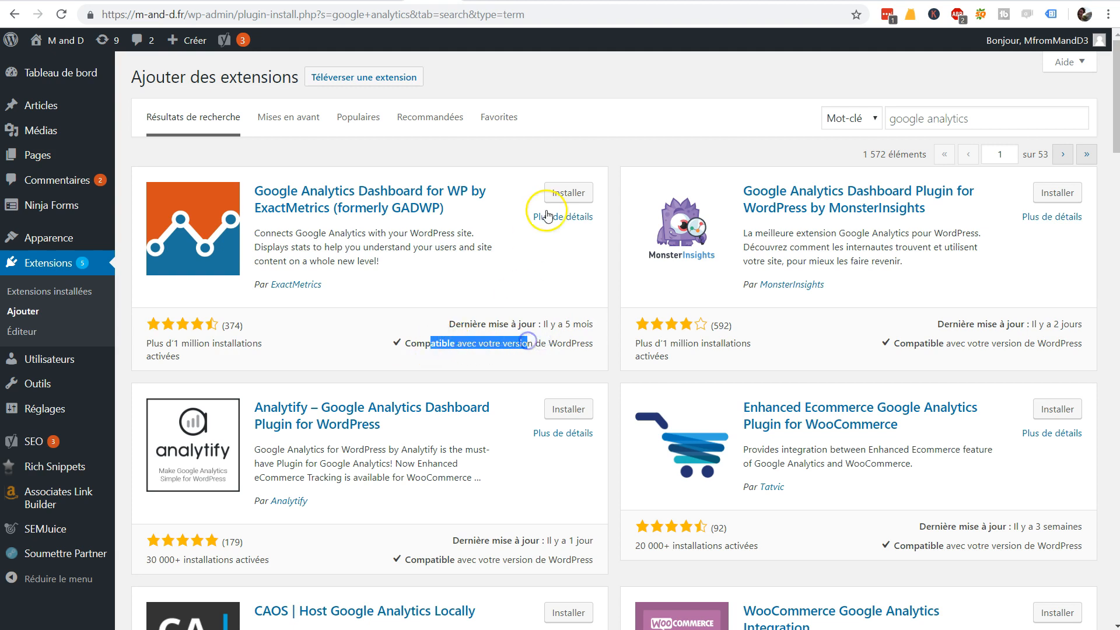
pyautogui.click(563, 194)
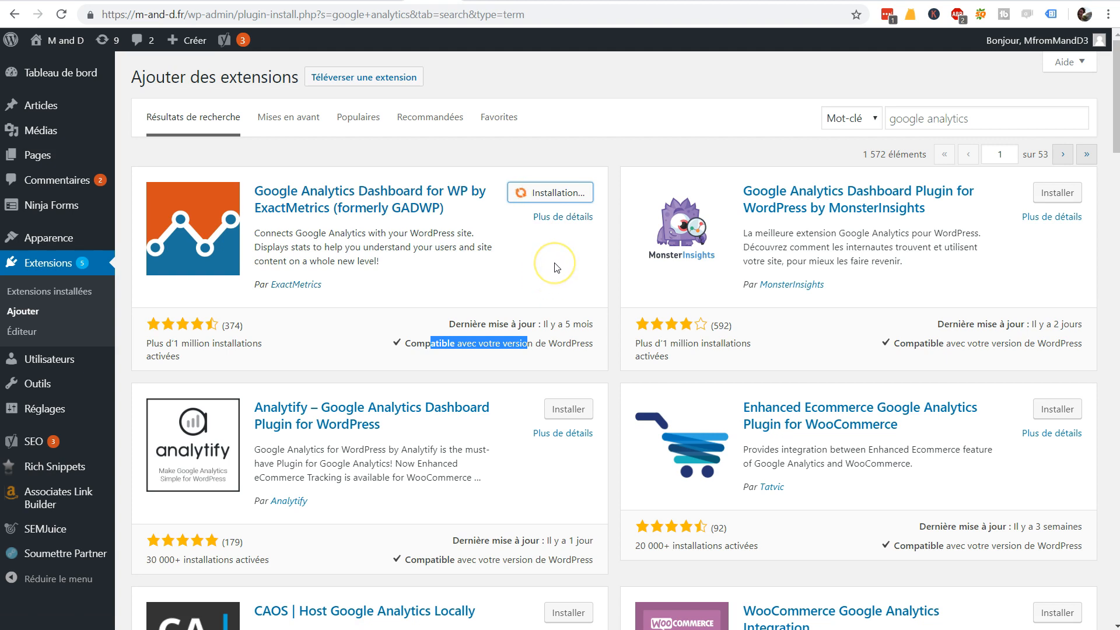
pyautogui.click(568, 196)
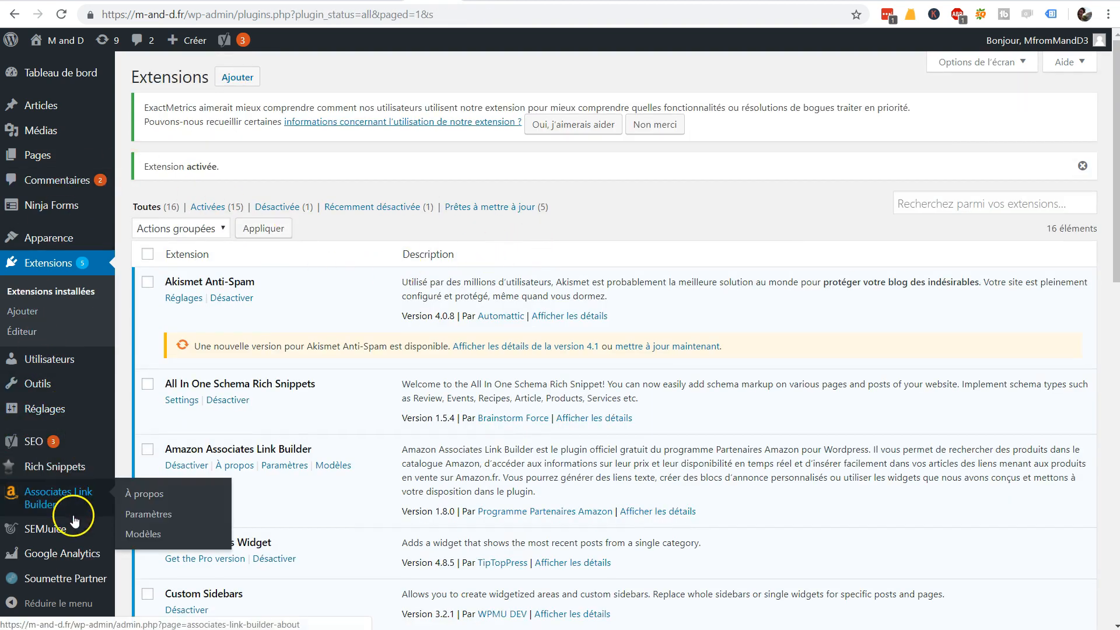
# - Find Google Analytics Dashboard pour WP (GADWP) among the installed extensions and open its settings
pyautogui.moveTo(50, 569)
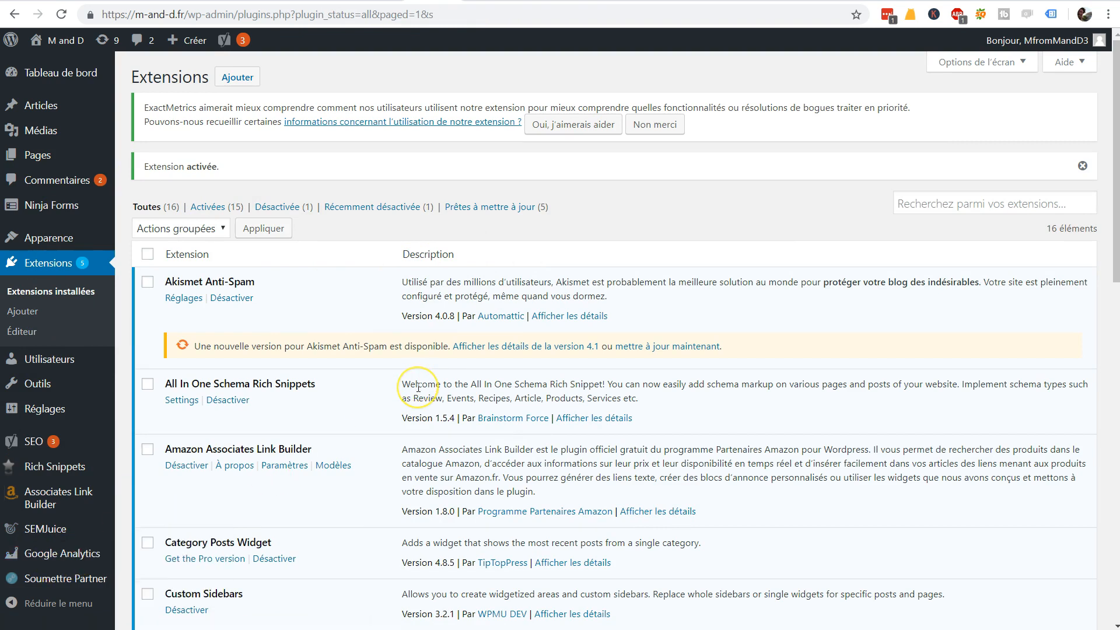
pyautogui.scroll(-6, 414, 388)
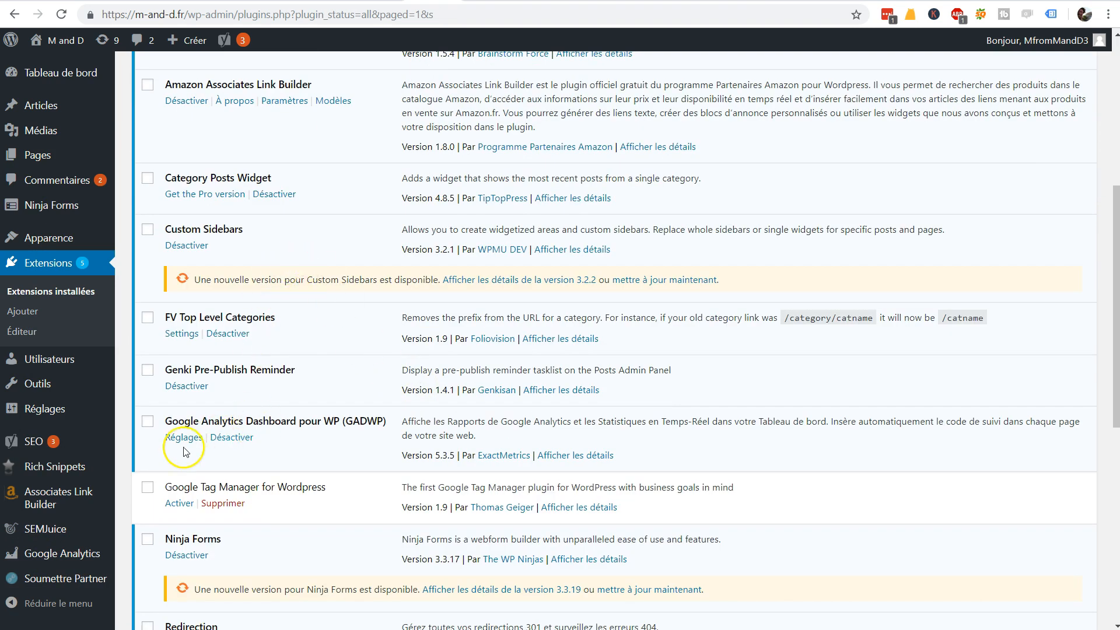
pyautogui.moveTo(151, 419); pyautogui.dragTo(185, 439)
pyautogui.click(186, 440)
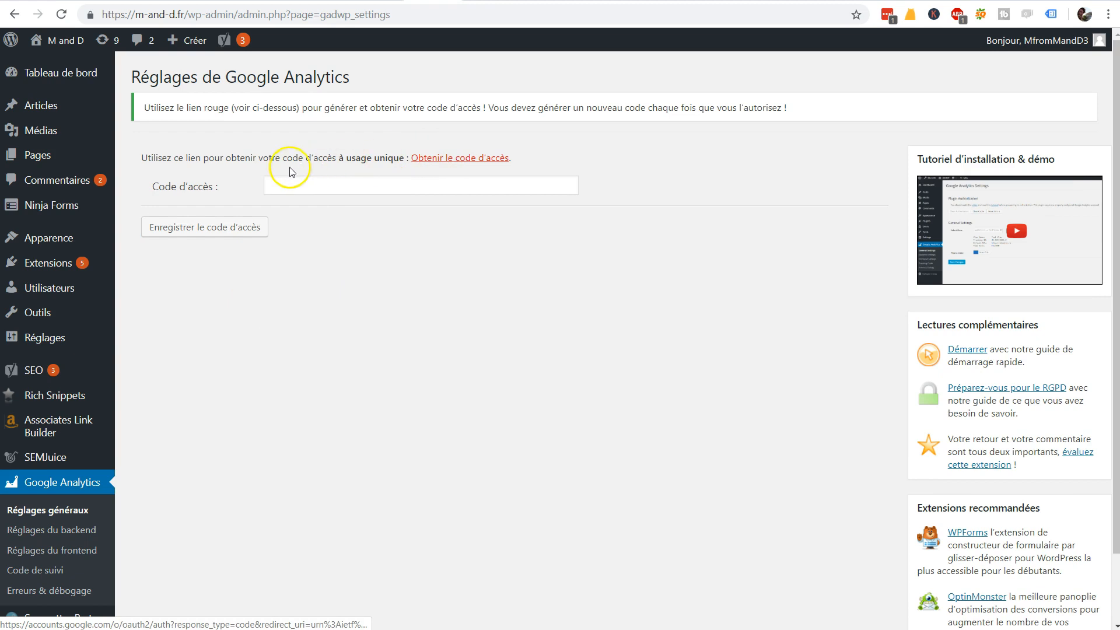
# - Request the plugin's access code, authorize Google Analytics Dashboard for WP with the last listed Google account, and copy the generated code
pyautogui.click(429, 165)
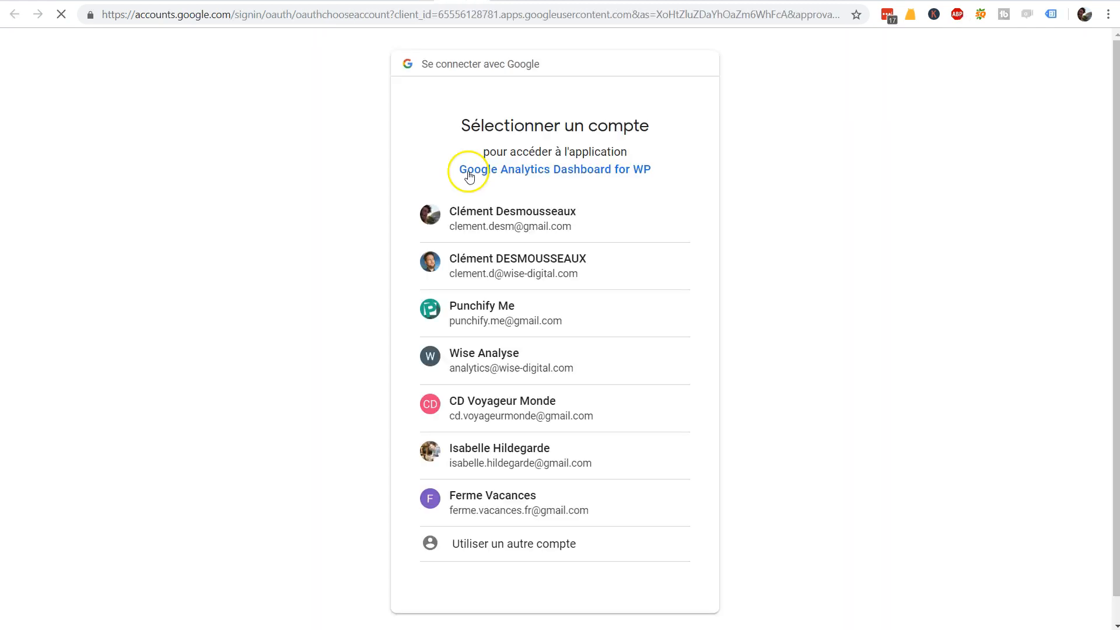
pyautogui.click(527, 515)
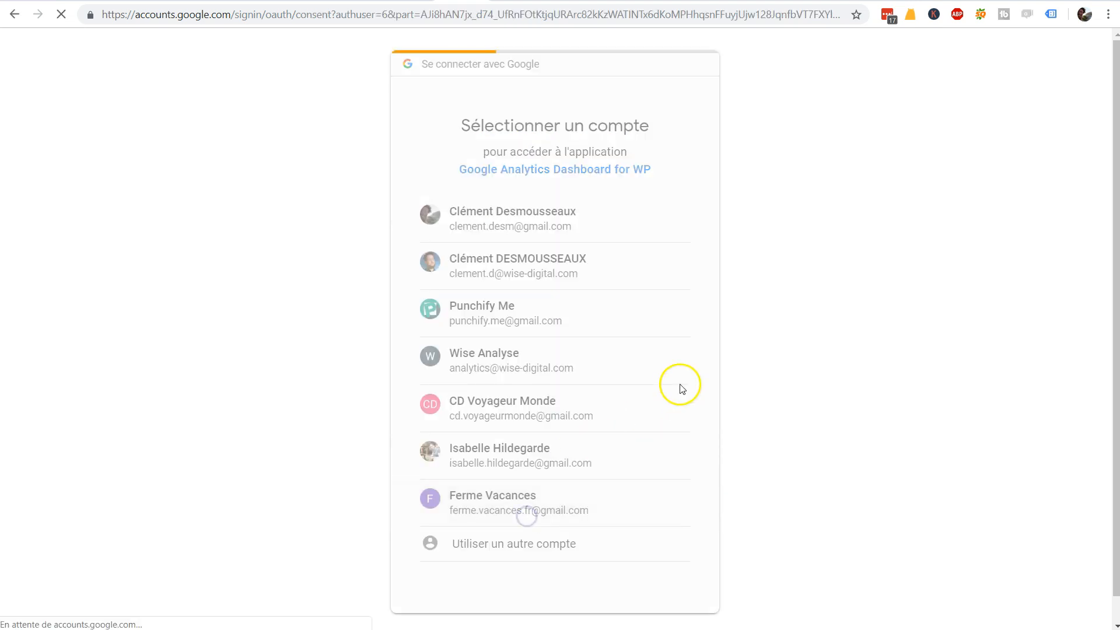
pyautogui.click(677, 565)
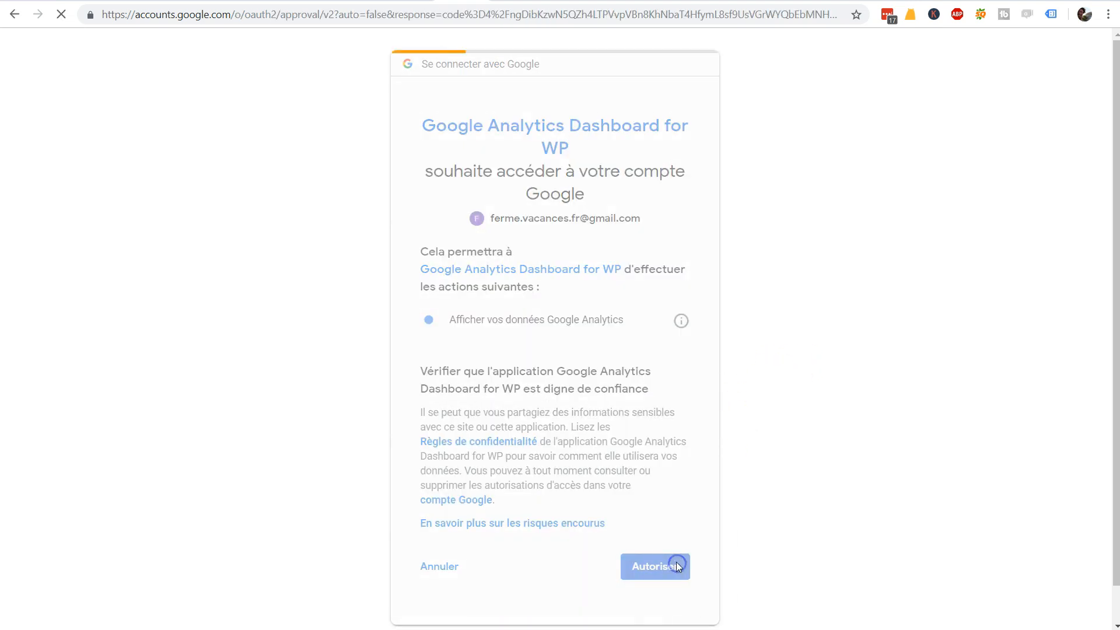
pyautogui.click(279, 182)
pyautogui.hotkey('ctrl', 'c')
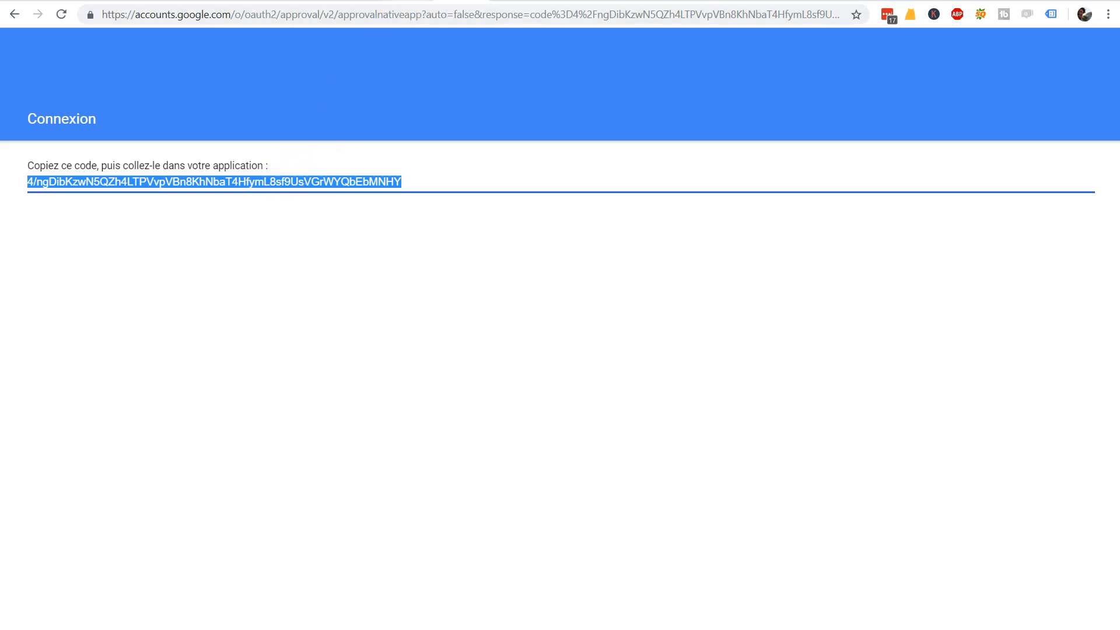
# - Paste the access code into the Code d'accès field of the Google Analytics settings in WordPress and save it
pyautogui.click(412, 2)
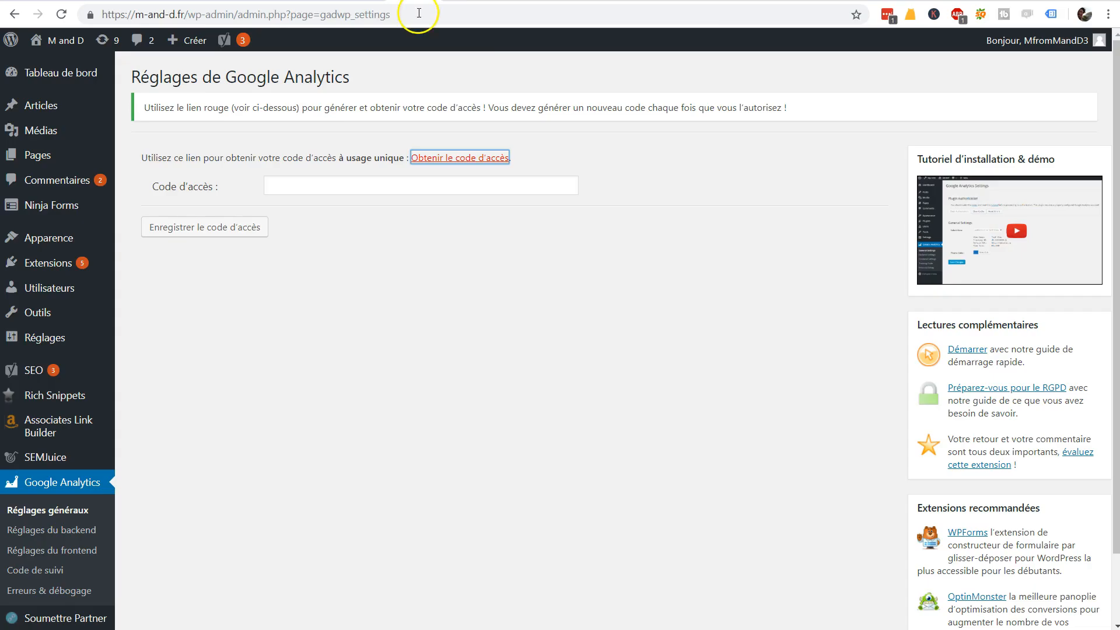
pyautogui.click(368, 187)
pyautogui.hotkey('ctrl', 'v')
pyautogui.click(223, 229)
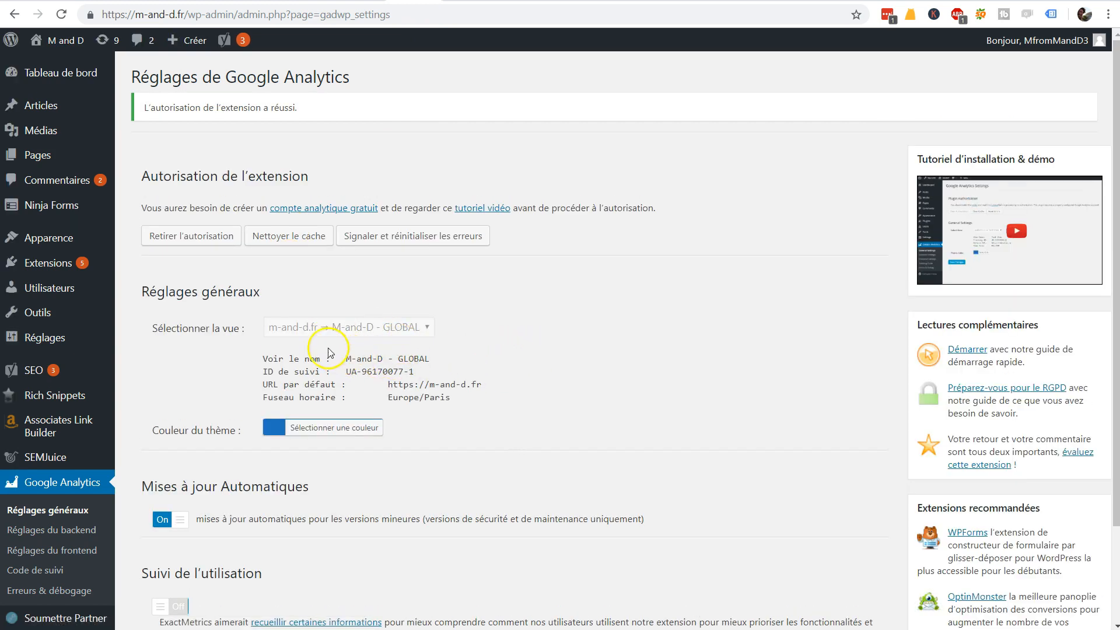
# - Compare the view name and tracking ID in the plugin settings with the Tracking Id in the M-and-D property settings in Google Analytics
pyautogui.moveTo(255, 331); pyautogui.dragTo(573, 411)
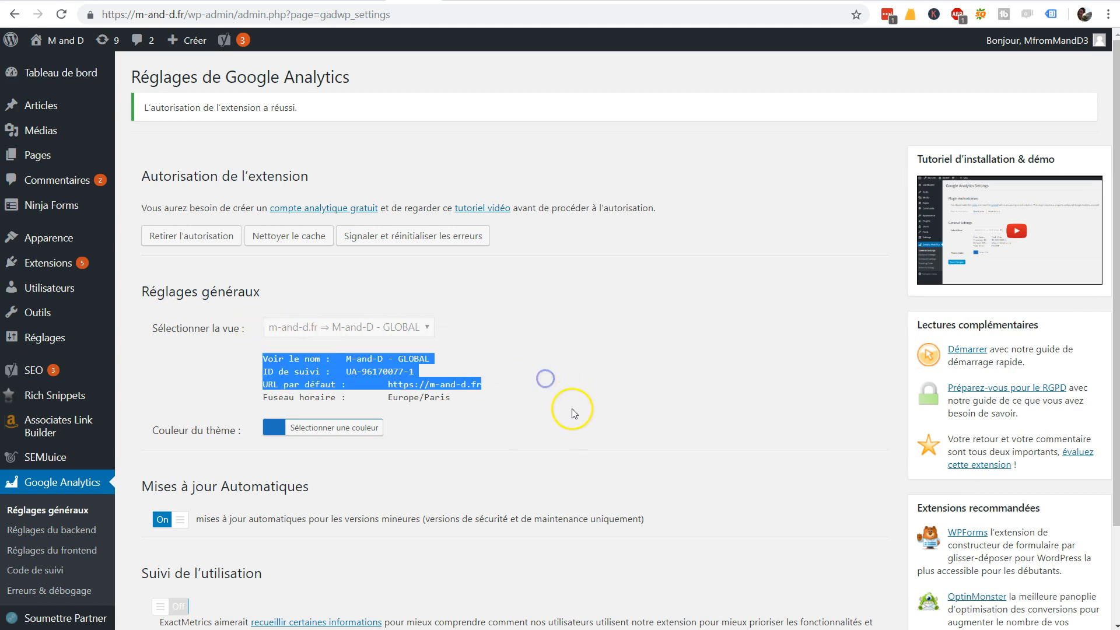
pyautogui.click(572, 410)
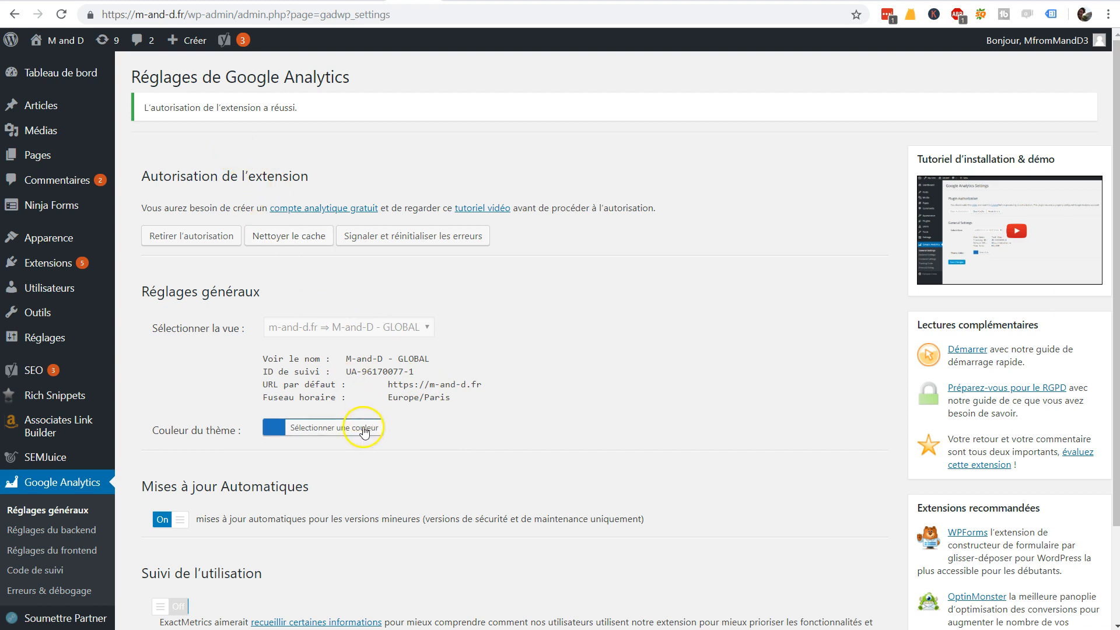
pyautogui.moveTo(262, 358); pyautogui.dragTo(421, 374)
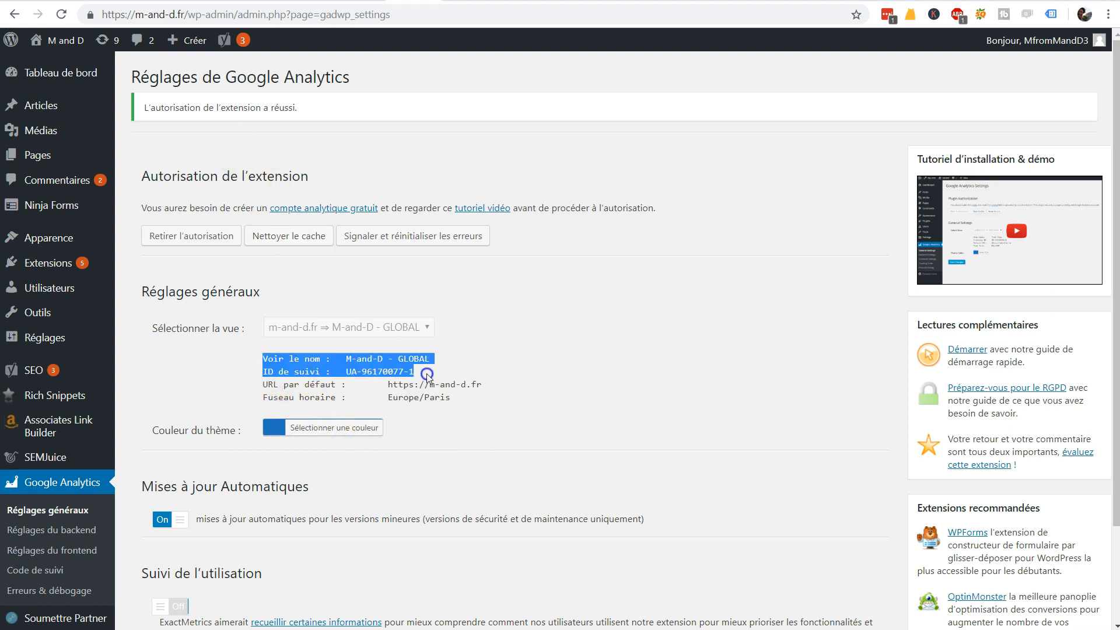
pyautogui.click(360, 393)
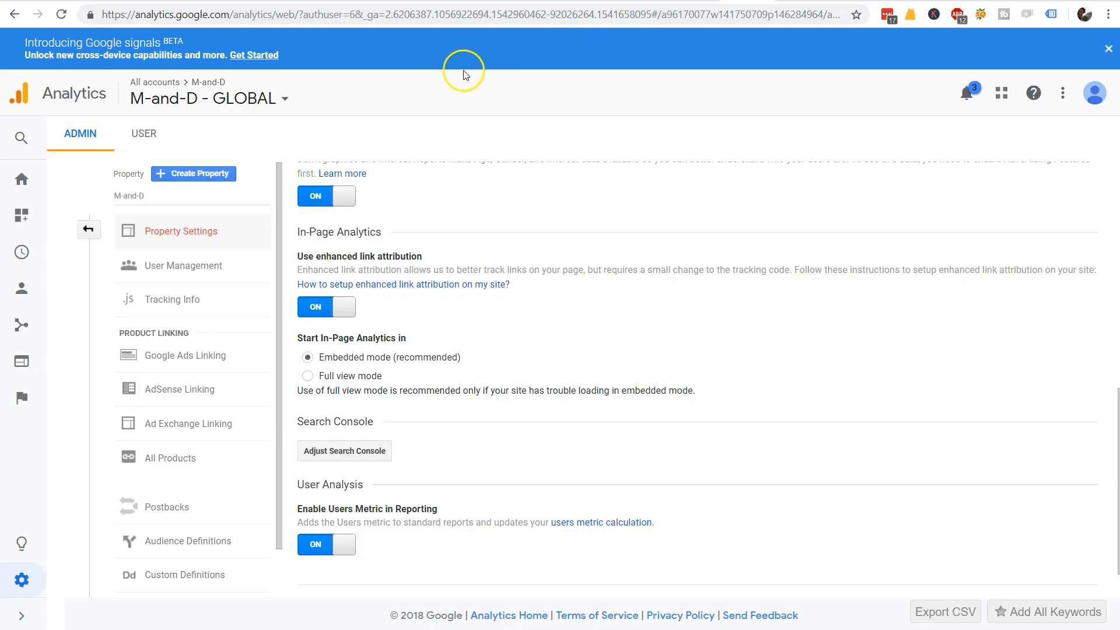
pyautogui.scroll(1, 465, 318)
pyautogui.scroll(8, 461, 318)
pyautogui.moveTo(365, 264); pyautogui.dragTo(304, 265)
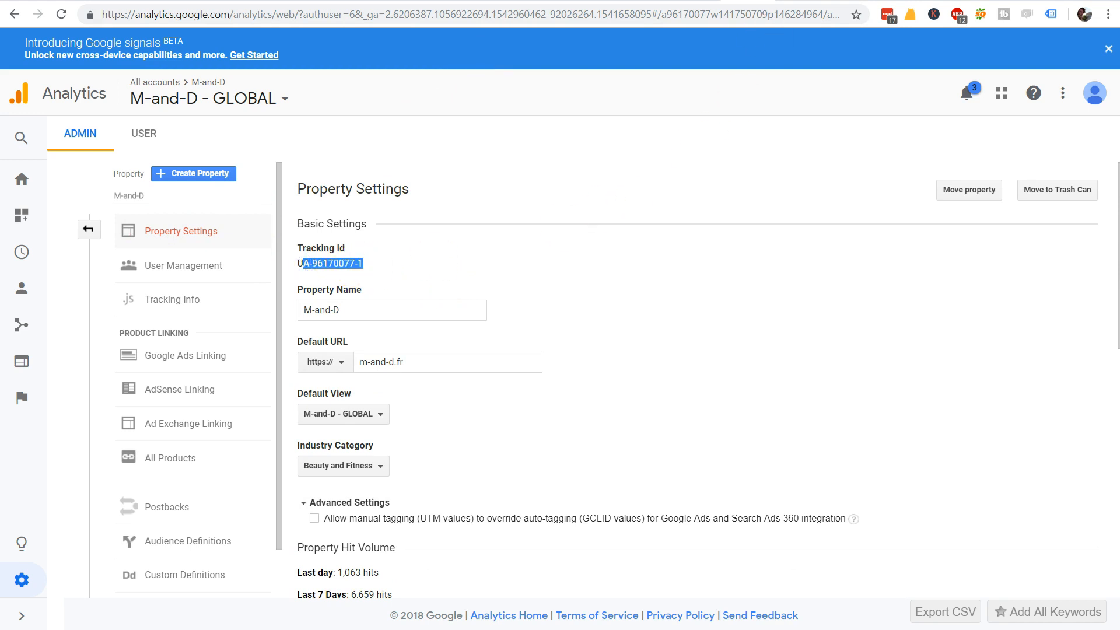
# - Return to the plugin's general settings in WordPress and save the modifications
pyautogui.click(393, 1)
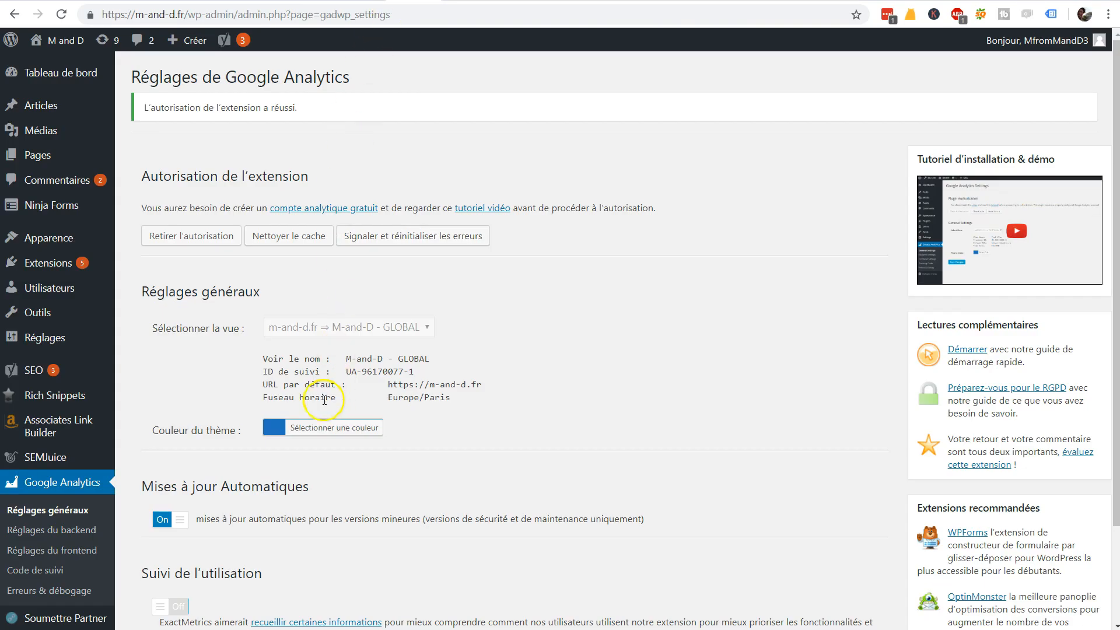
pyautogui.scroll(-2, 296, 482)
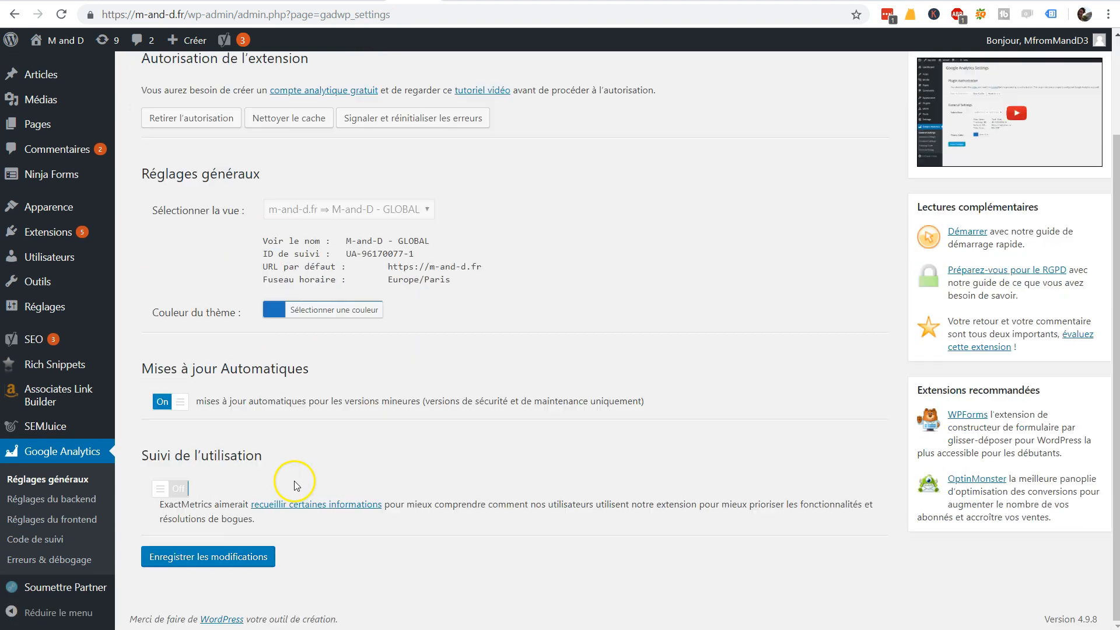
pyautogui.click(274, 556)
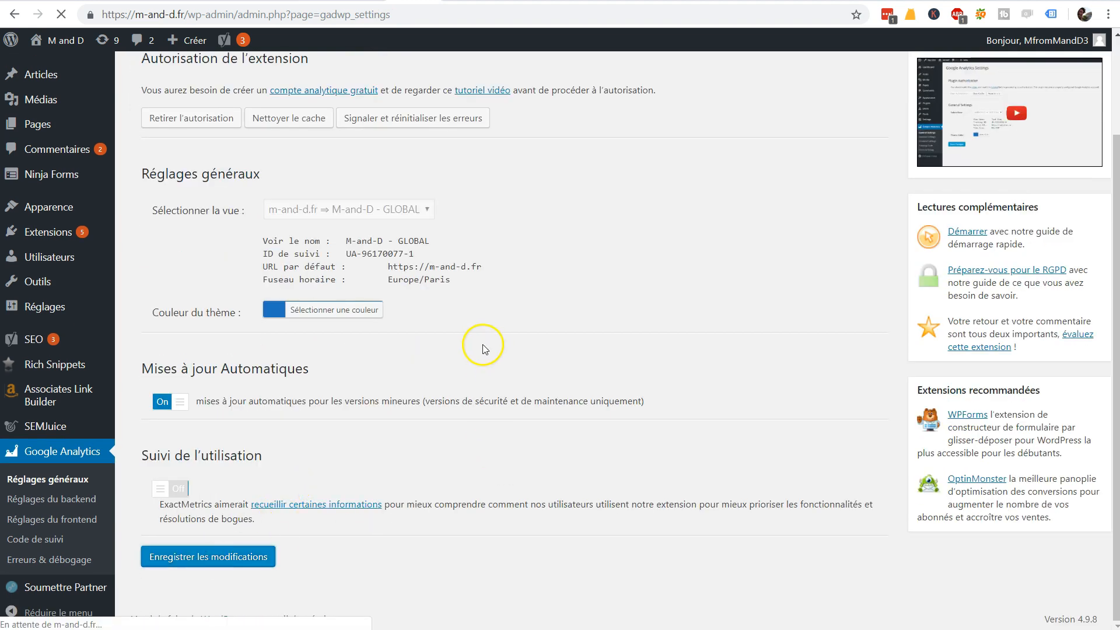
pyautogui.scroll(-2, 489, 364)
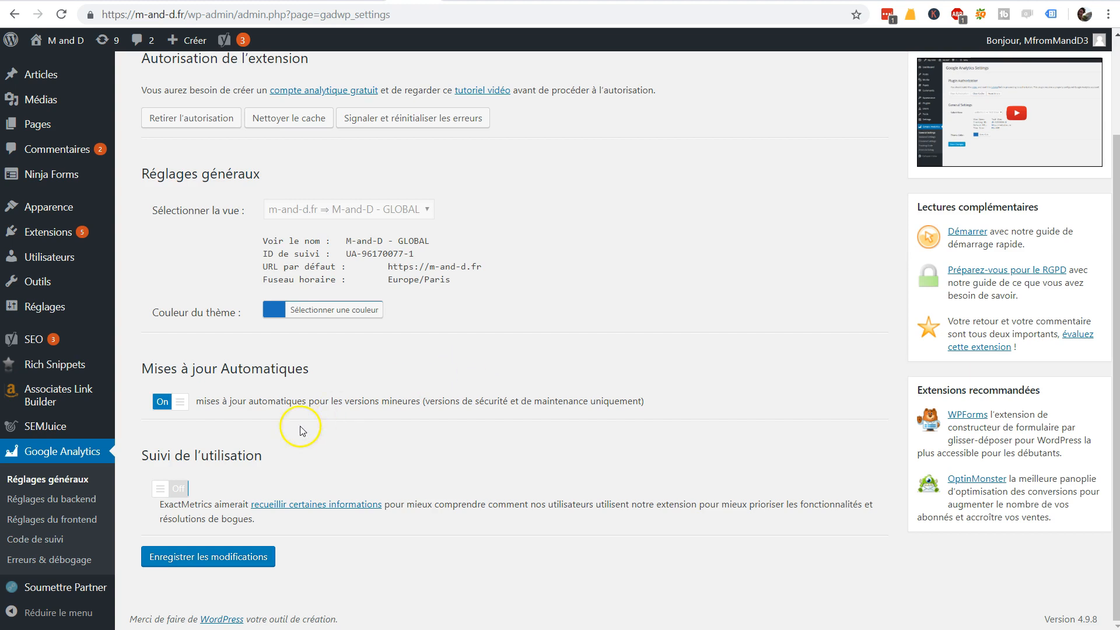
# - In the plugin's backend settings, disable the reports on the article and page lists and the dashboard widget, and save the modifications
pyautogui.click(81, 493)
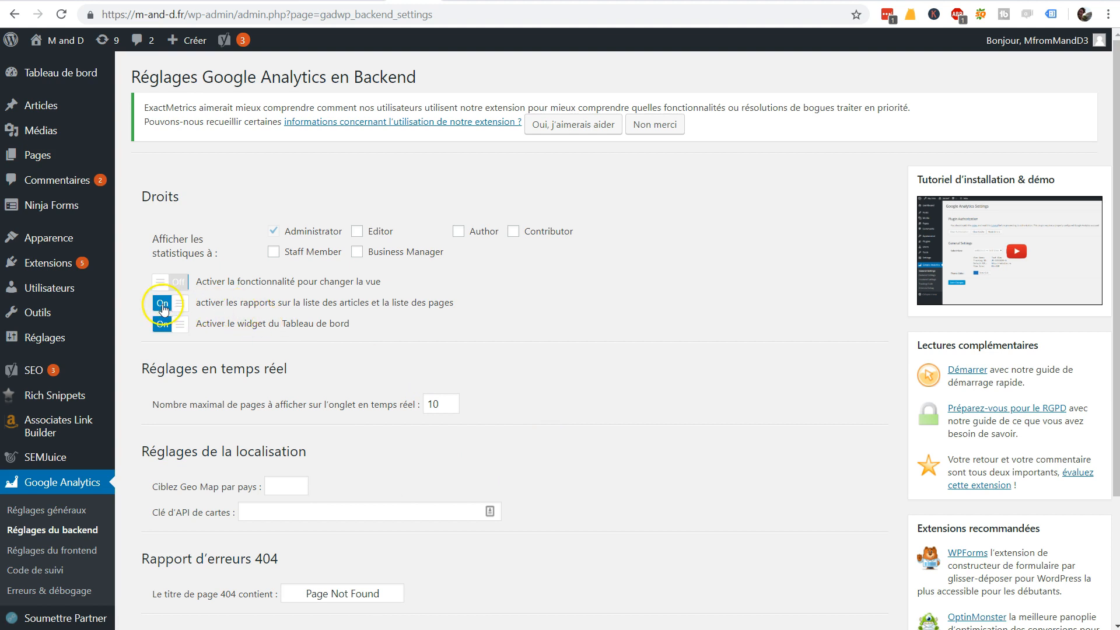
pyautogui.moveTo(252, 303); pyautogui.dragTo(429, 299)
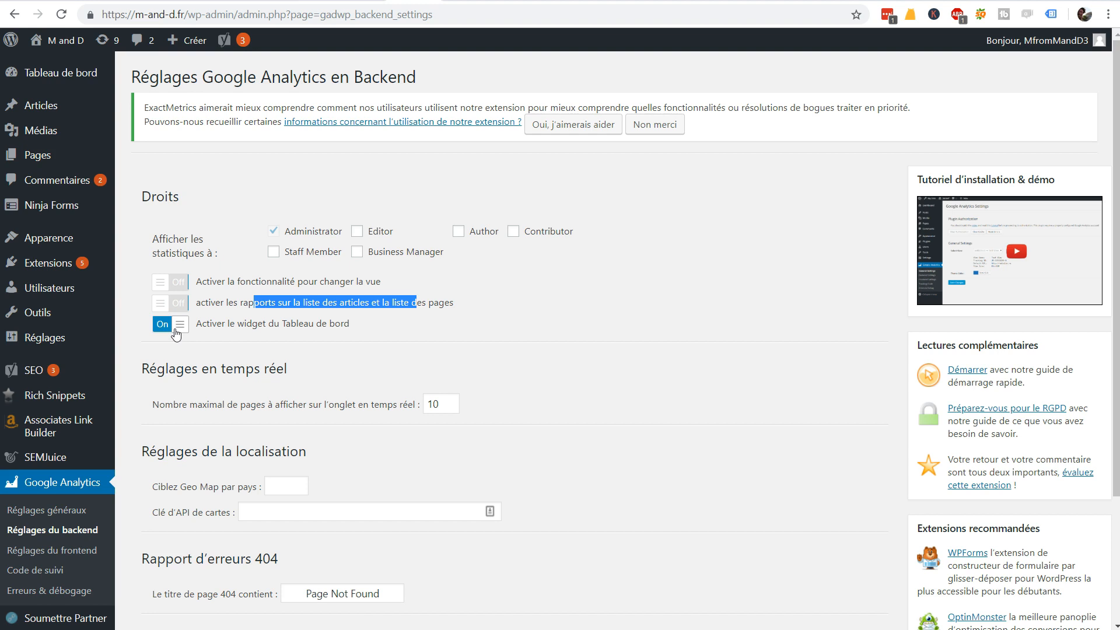
pyautogui.moveTo(229, 325); pyautogui.dragTo(317, 315)
pyautogui.click(331, 323)
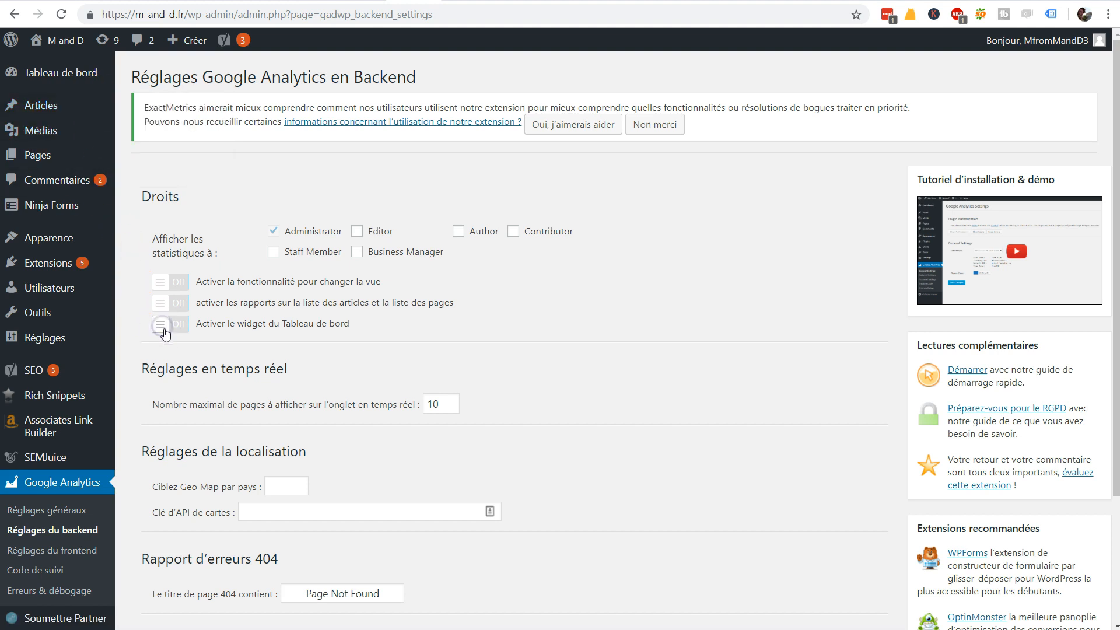
pyautogui.scroll(-3, 309, 365)
pyautogui.click(219, 564)
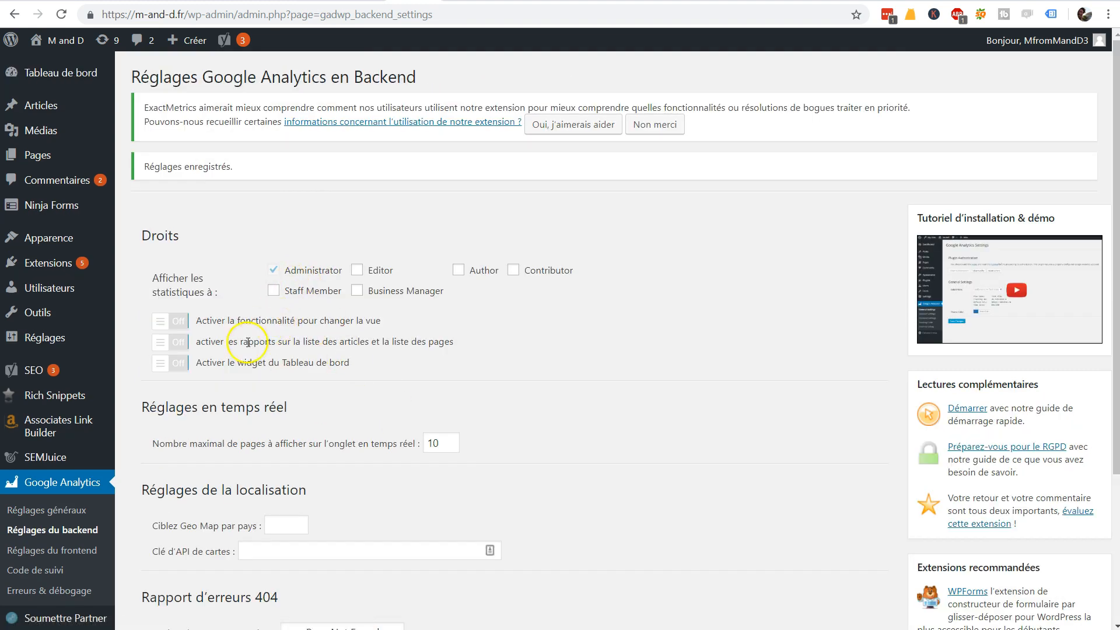
# - Review the plugin's frontend settings, and the view details and tracking type options in the tracking code's basic settings
pyautogui.click(73, 552)
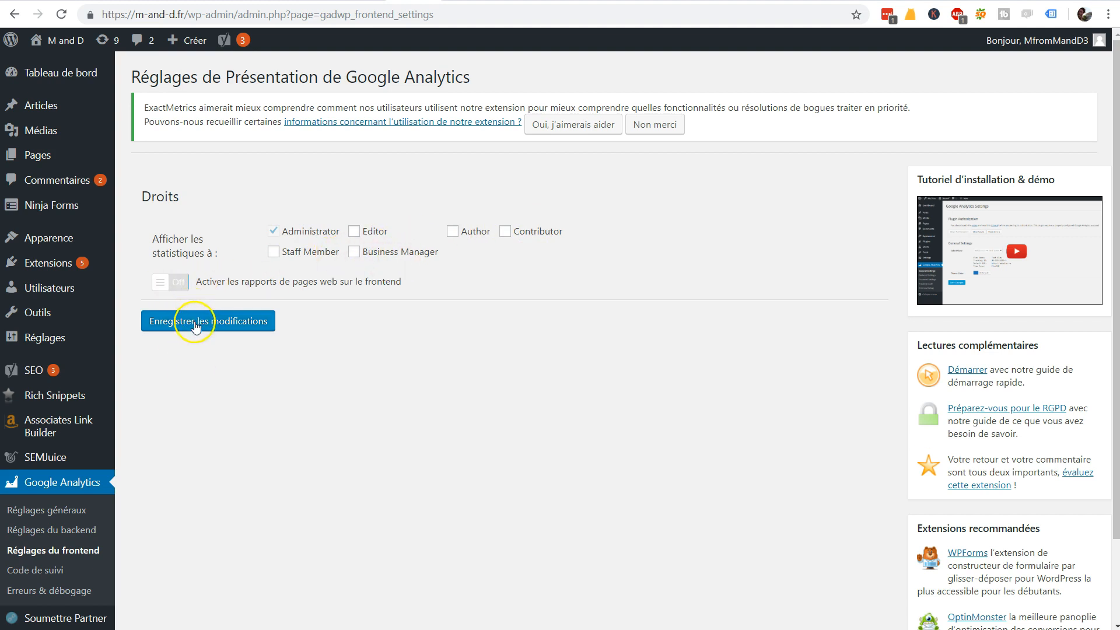
pyautogui.click(63, 570)
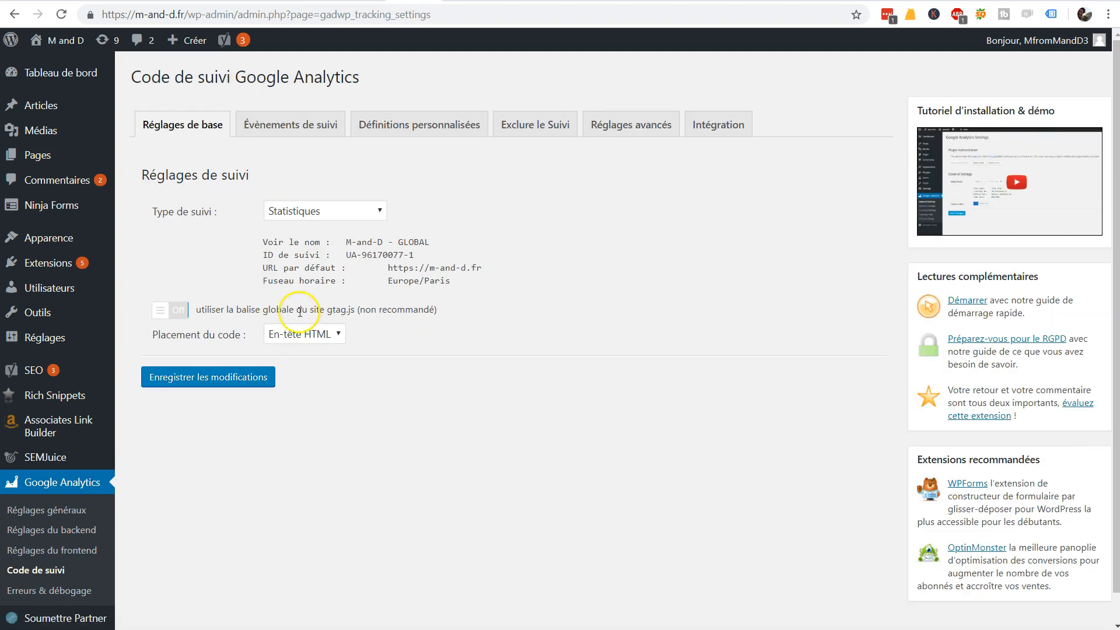
pyautogui.moveTo(289, 241); pyautogui.dragTo(500, 271)
pyautogui.click(509, 274)
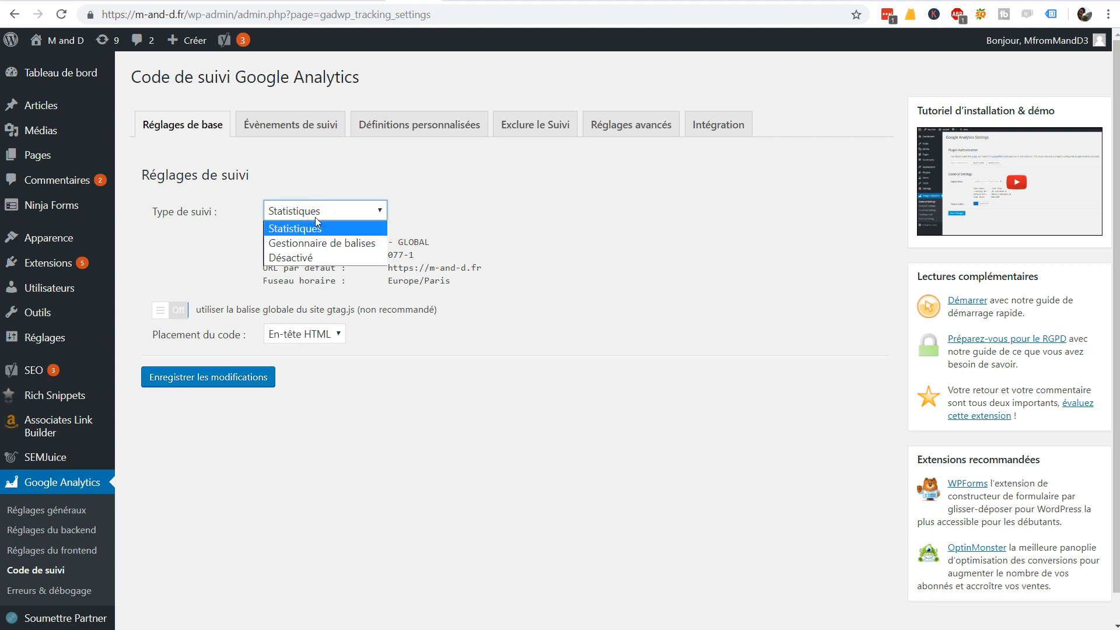
pyautogui.click(442, 210)
# - Enable tracking of form submissions (Suivre les soumissions de formulaires) in the tracking events settings and save the modifications
pyautogui.click(300, 132)
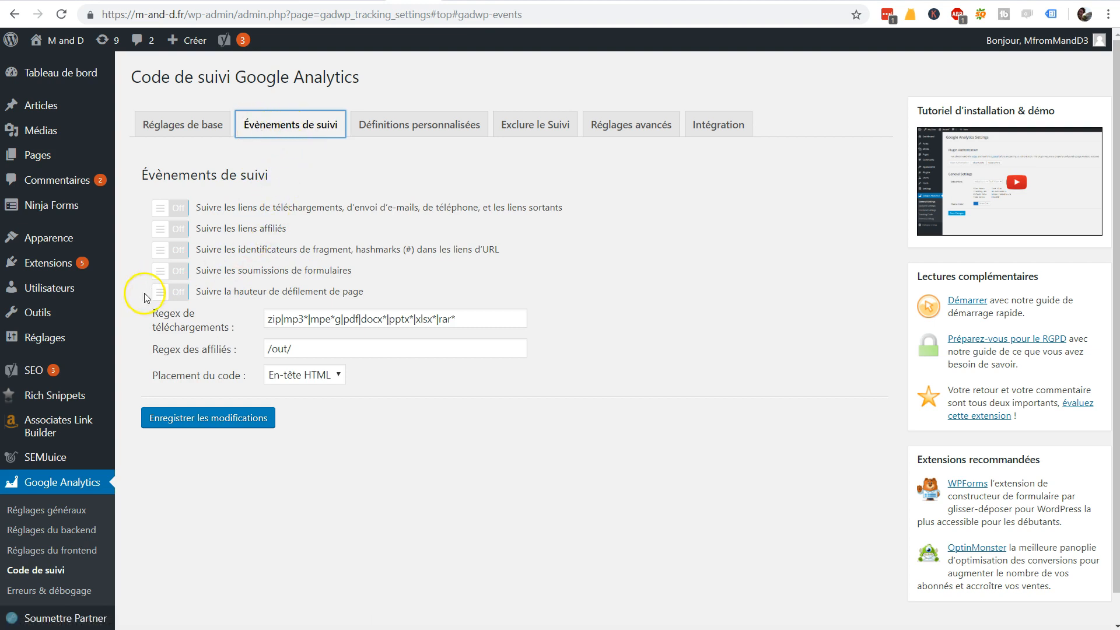
pyautogui.click(163, 273)
pyautogui.moveTo(233, 271); pyautogui.dragTo(381, 274)
pyautogui.click(382, 275)
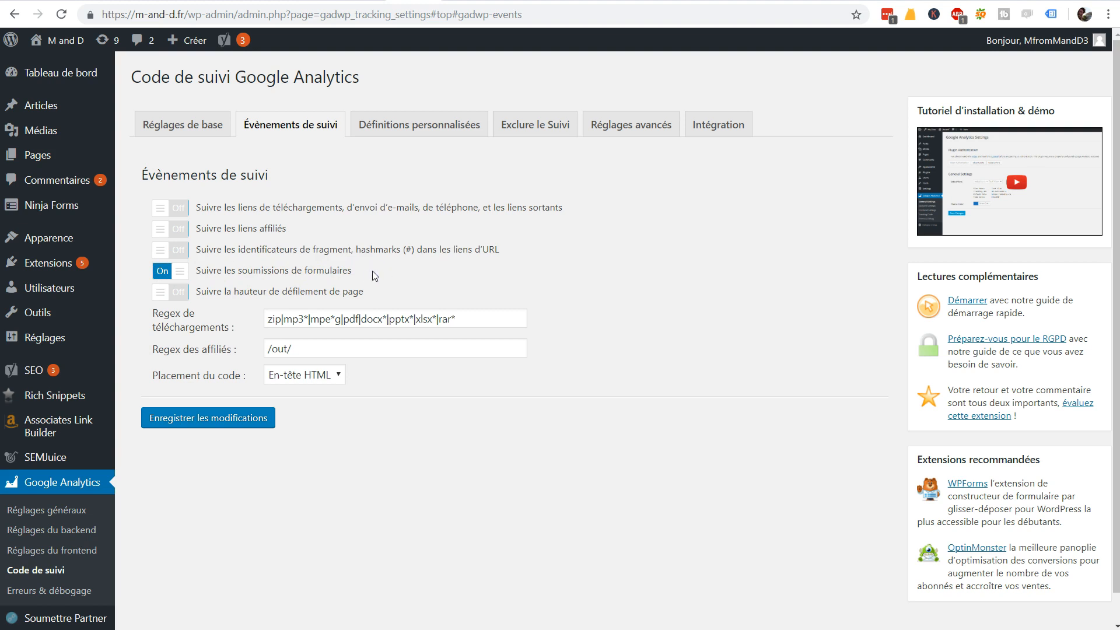
pyautogui.moveTo(145, 175); pyautogui.dragTo(342, 189)
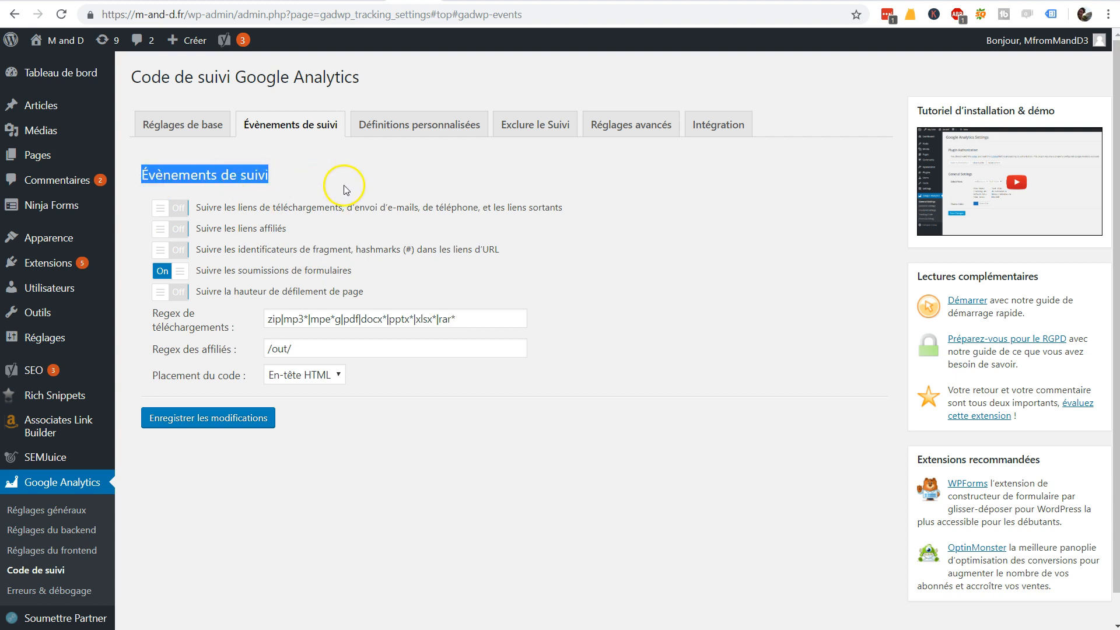
pyautogui.click(342, 189)
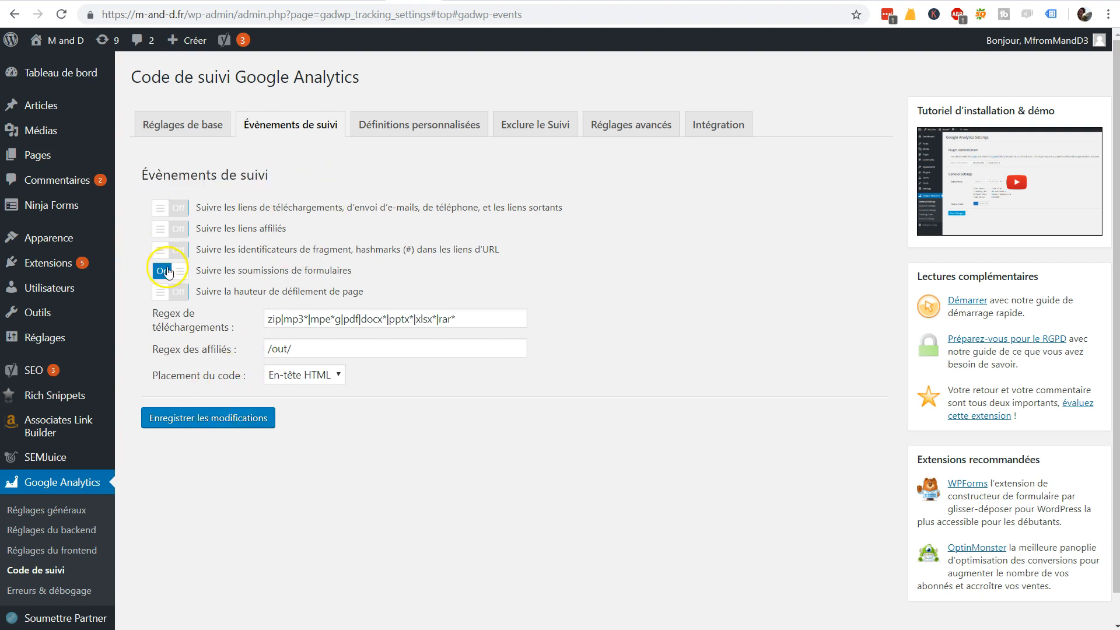
pyautogui.click(211, 417)
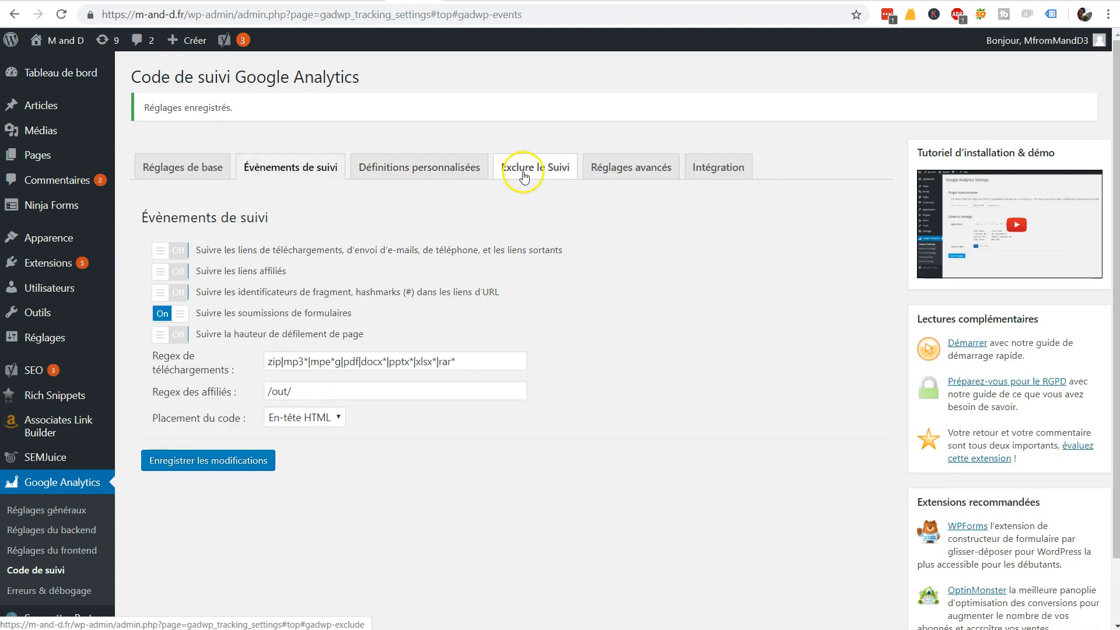
# - Review the tracking exclusion, advanced and integration settings of the tracking code
pyautogui.click(561, 173)
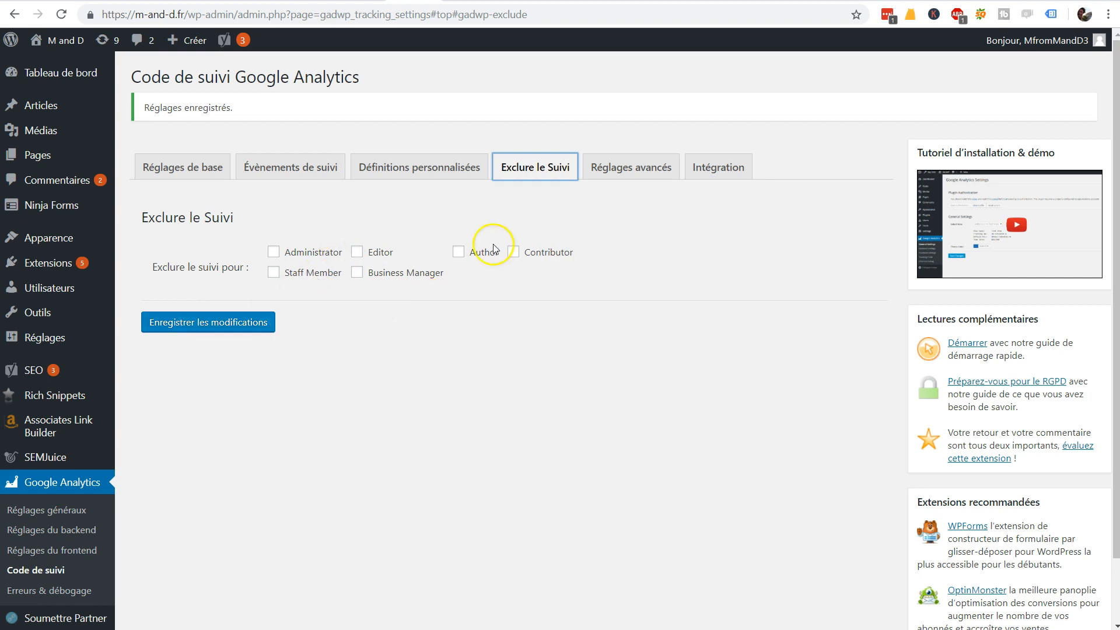
pyautogui.click(632, 167)
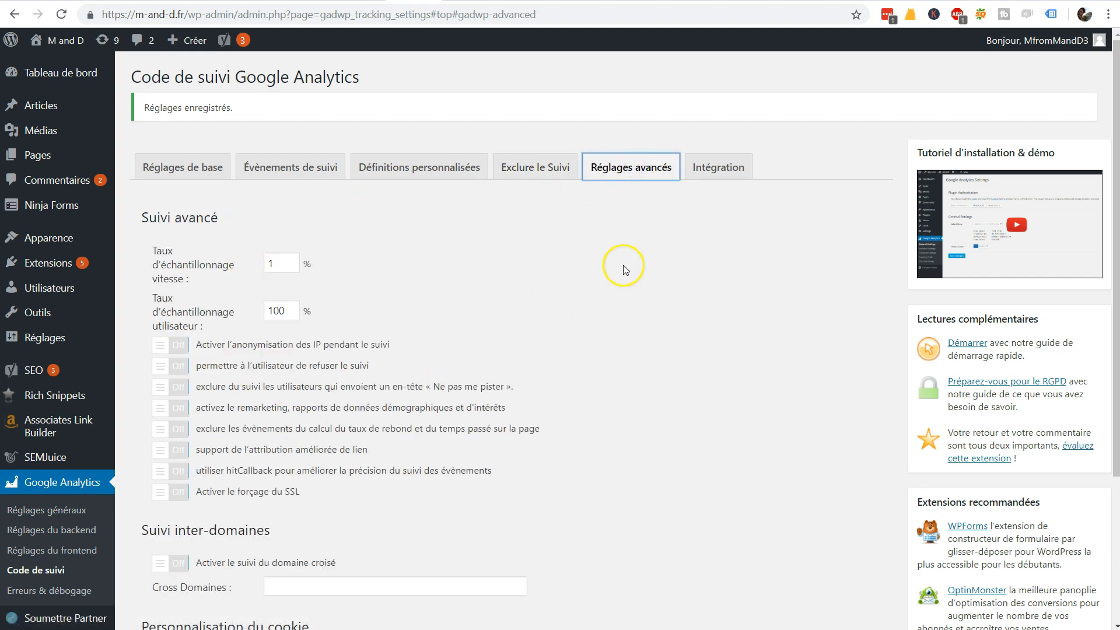
pyautogui.click(715, 168)
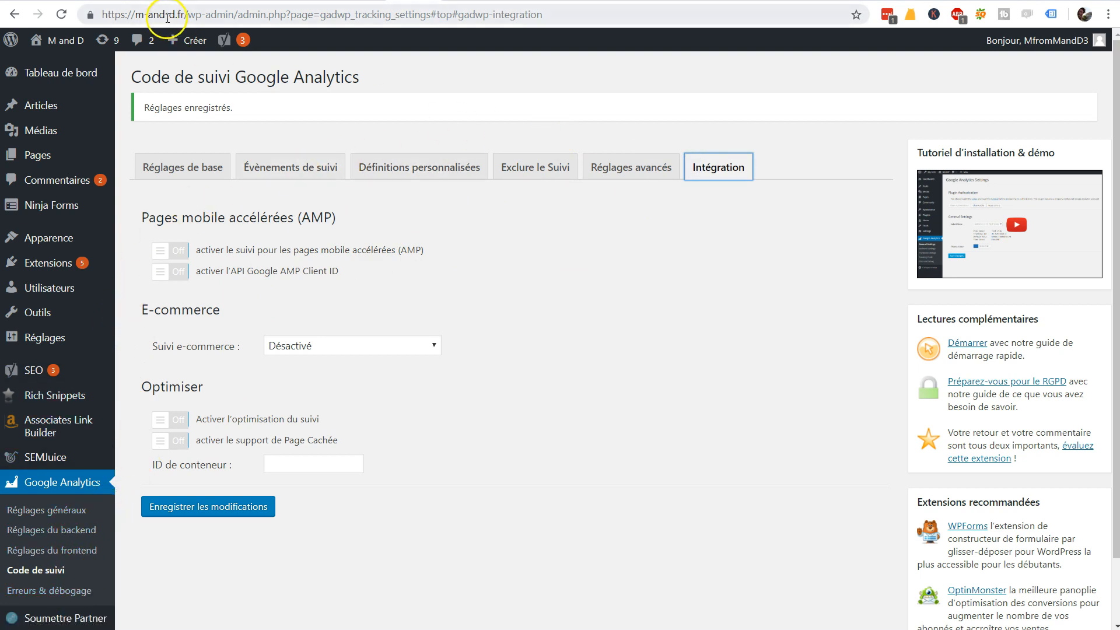
# - Reload the m-and-d.fr home page and check its Google Analytics tag with Tag Assistant
pyautogui.click(514, 2)
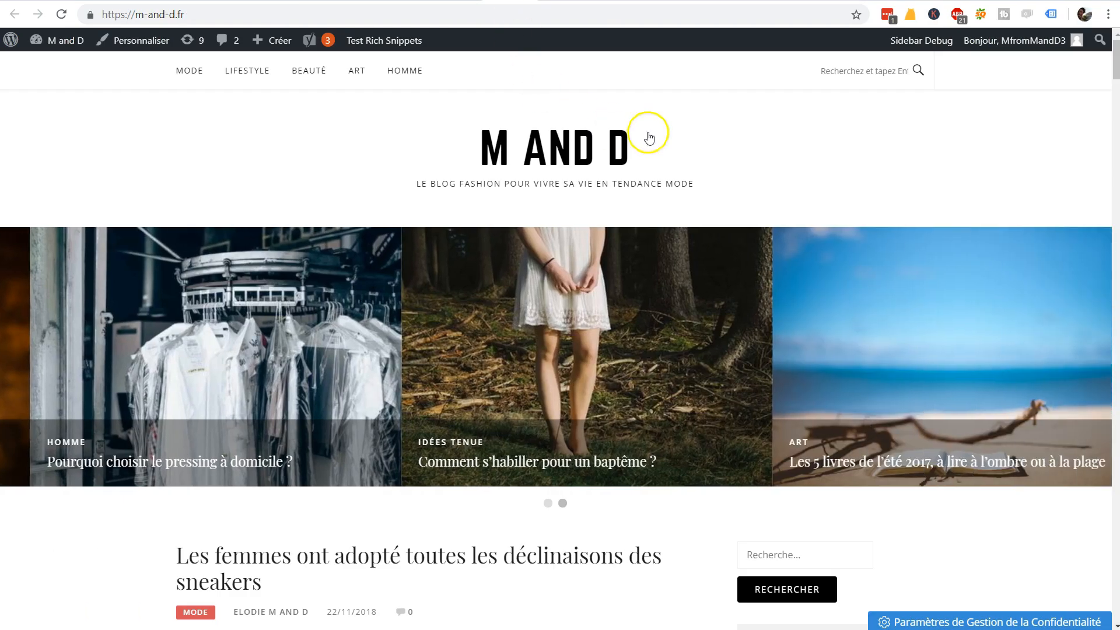
pyautogui.click(921, 163)
pyautogui.click(1054, 12)
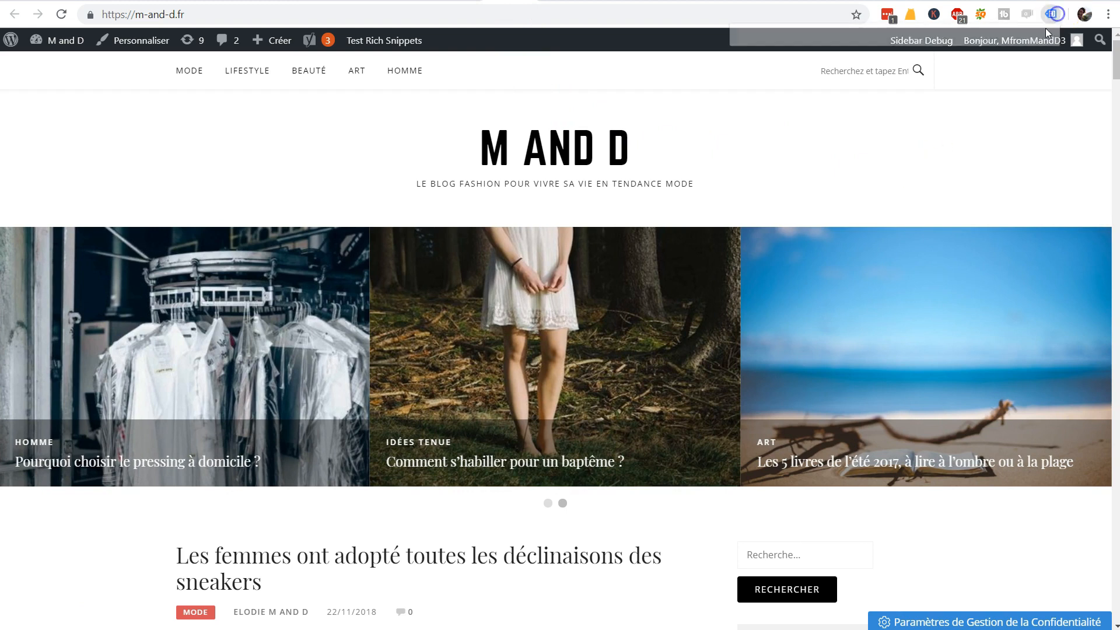
pyautogui.click(699, 126)
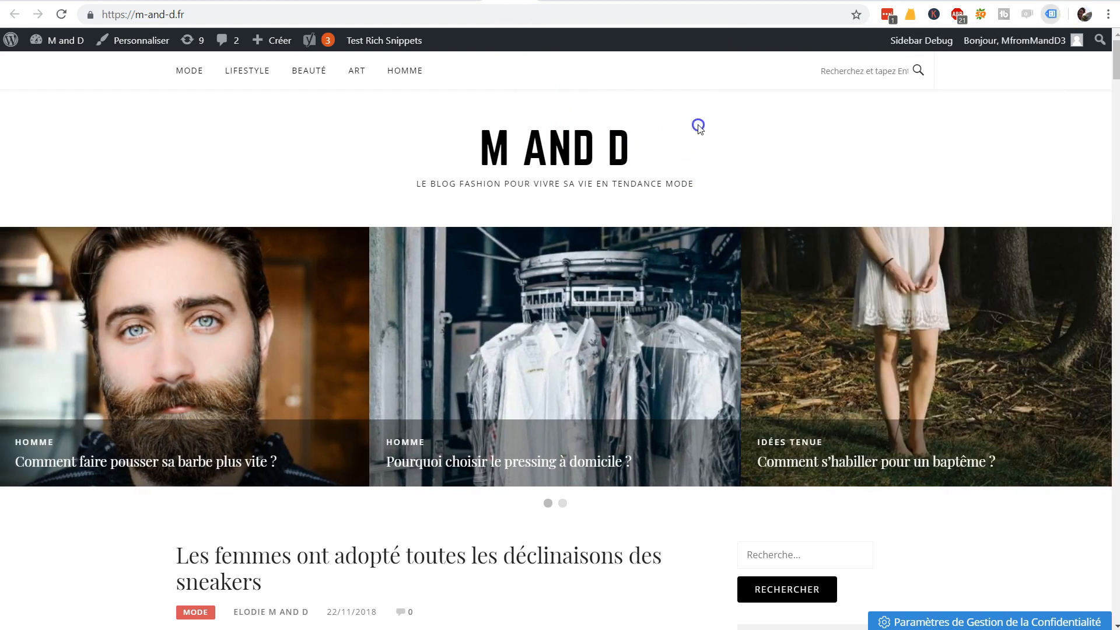
pyautogui.press('F5')
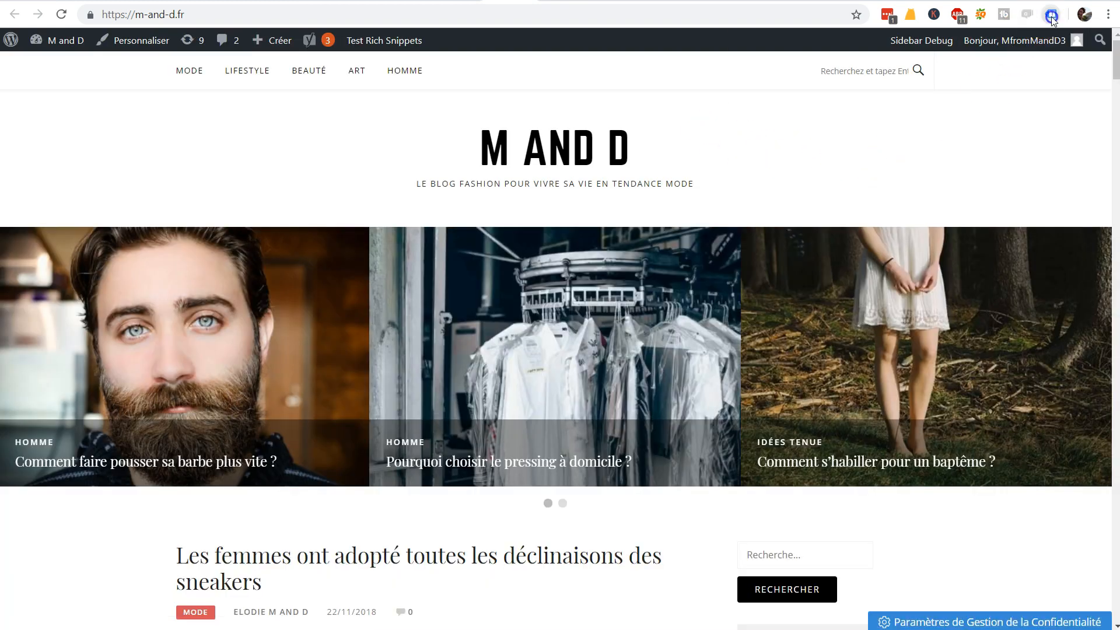
pyautogui.click(1052, 16)
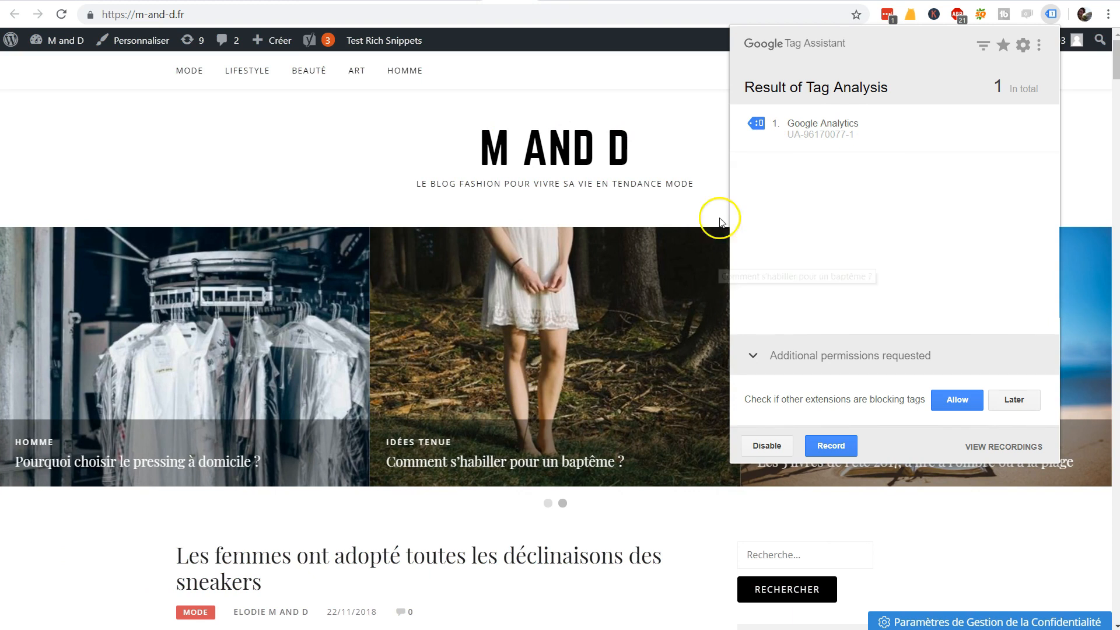
pyautogui.click(702, 151)
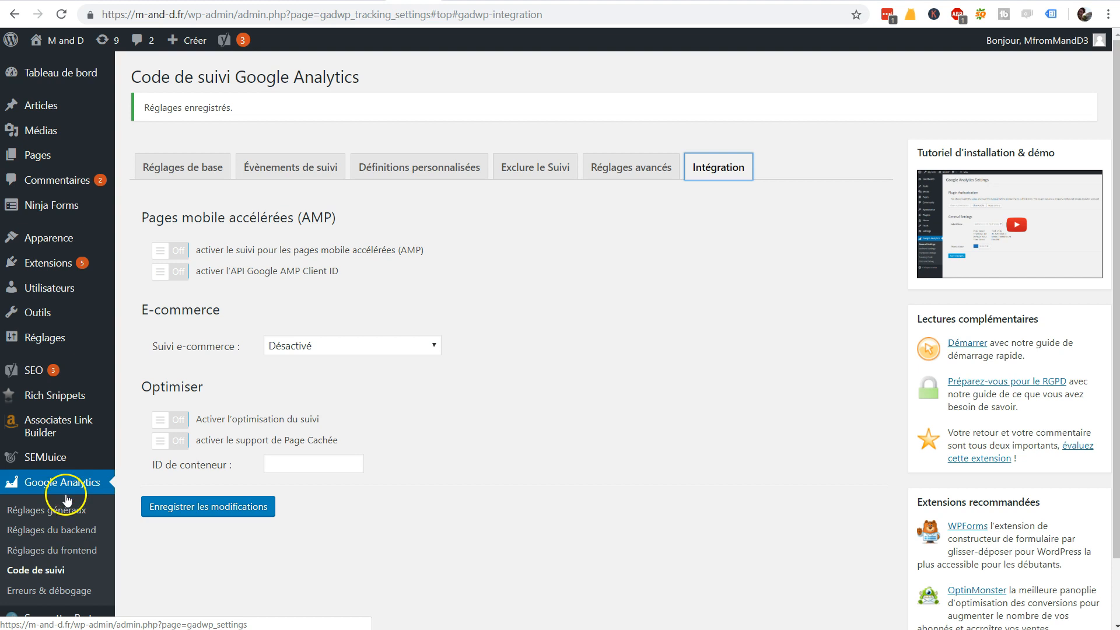
# - Deactivate the Google Analytics Dashboard pour WP (GADWP) plugin from the installed extensions in WordPress
pyautogui.moveTo(53, 263)
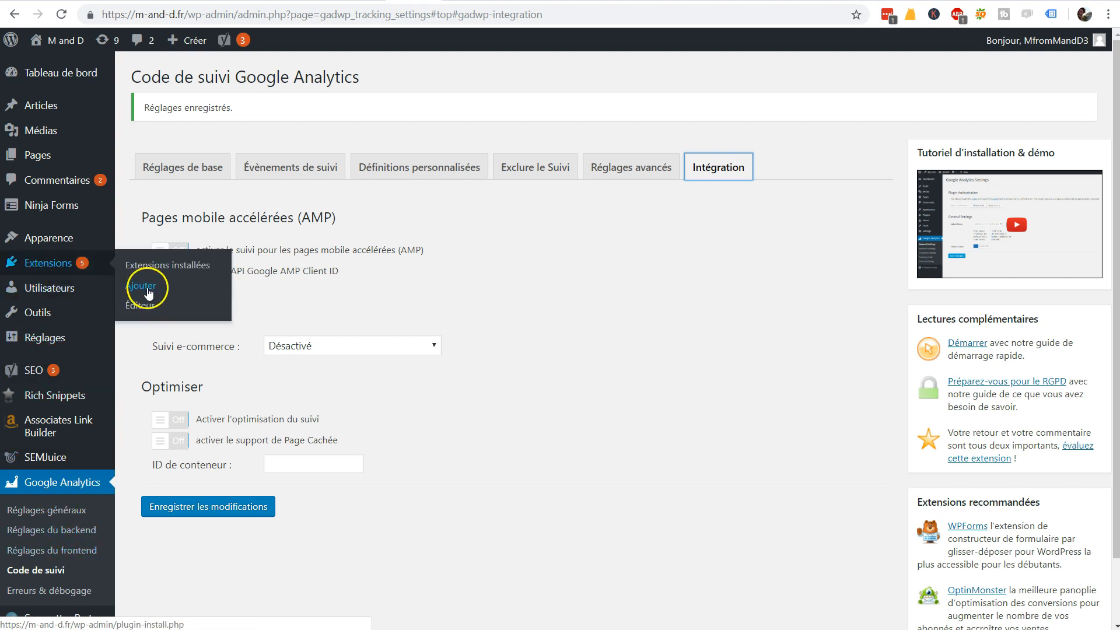
pyautogui.click(161, 261)
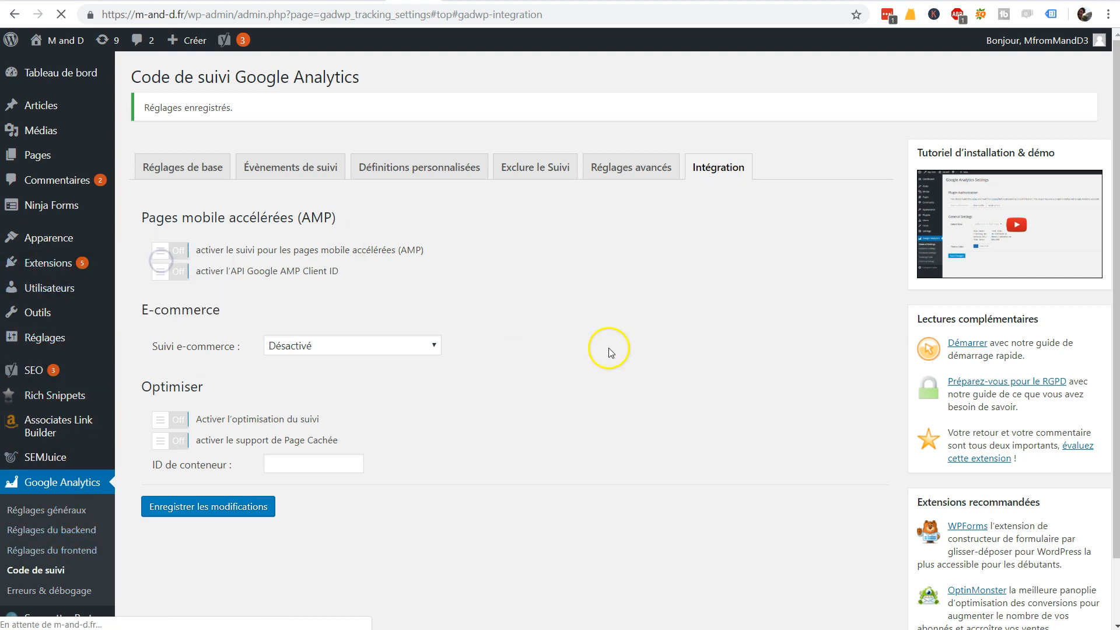
pyautogui.scroll(-5, 466, 350)
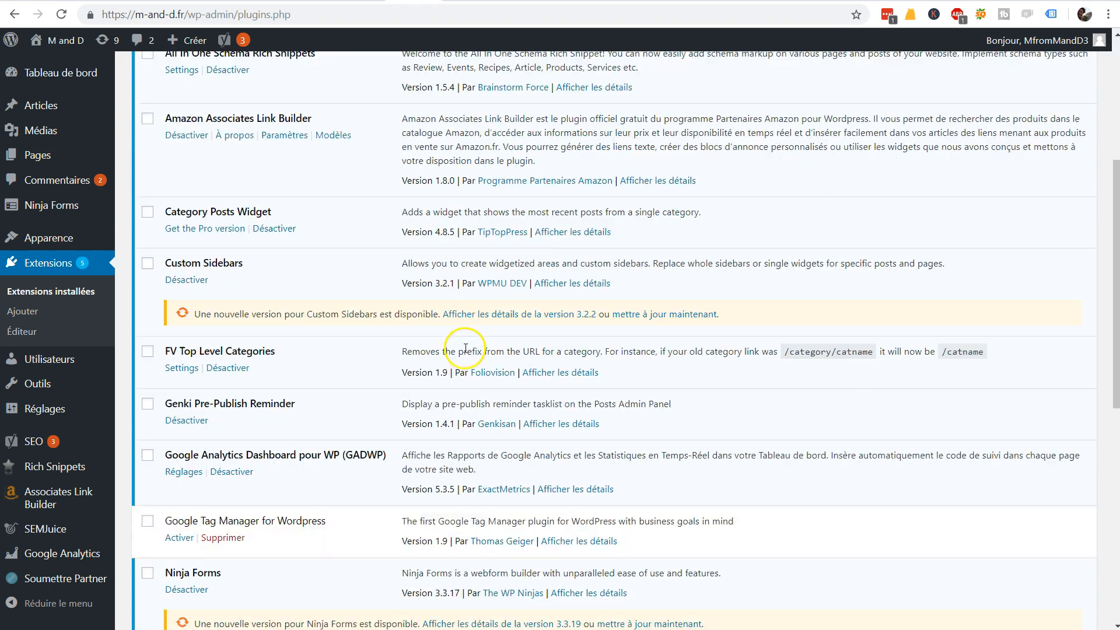
pyautogui.scroll(-3, 466, 348)
pyautogui.click(217, 254)
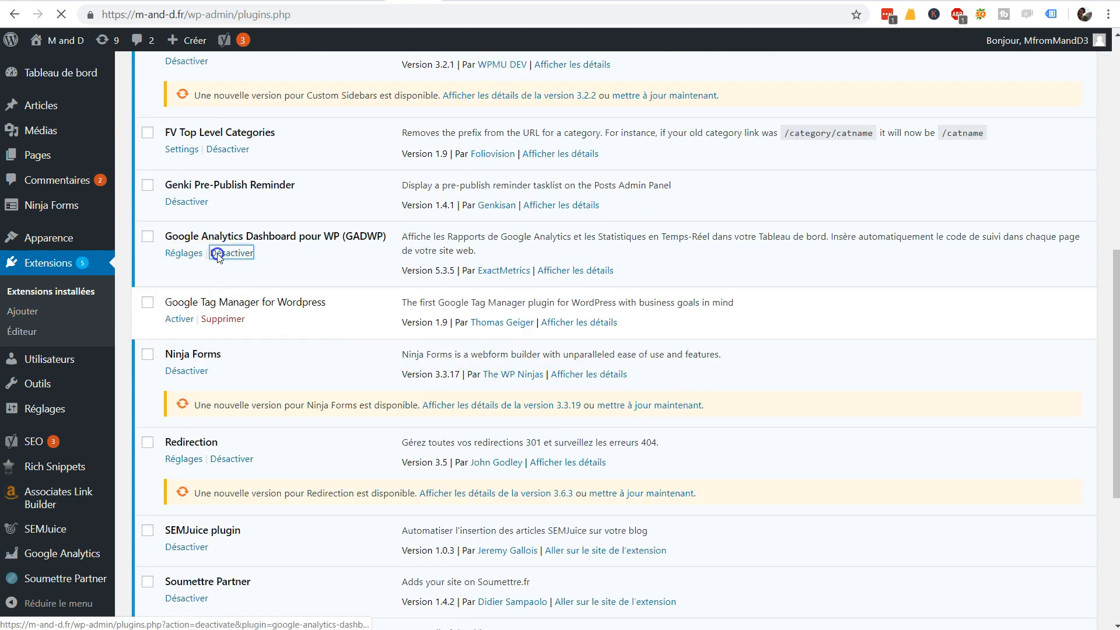
# - Switch to Google Analytics and open the Tracking Code page under the M-and-D property's tracking info, with the browser zoom at 80 %
pyautogui.click(666, 96)
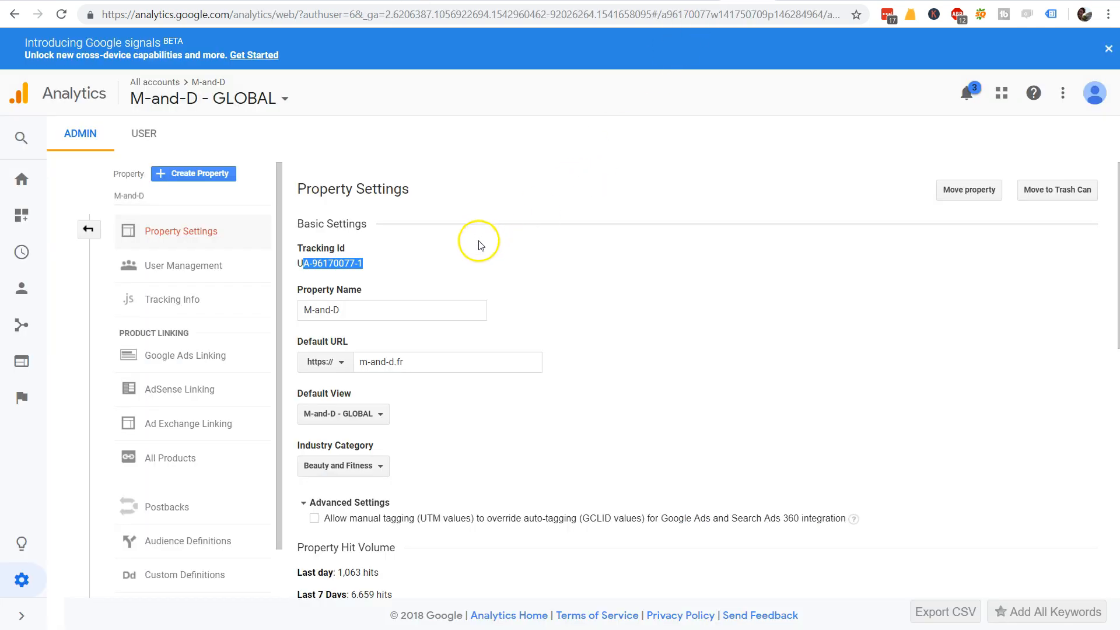
pyautogui.scroll(-1, 582, 300)
pyautogui.scroll(1, 584, 302)
pyautogui.click(820, 305)
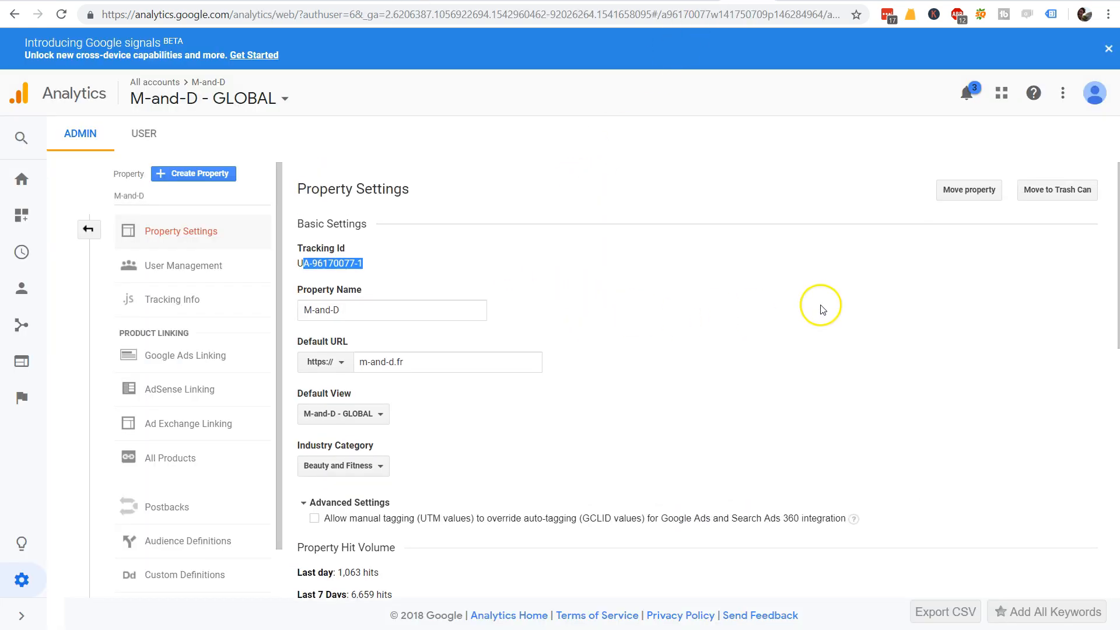
pyautogui.scroll(-6, 813, 309)
pyautogui.scroll(-1, 811, 316)
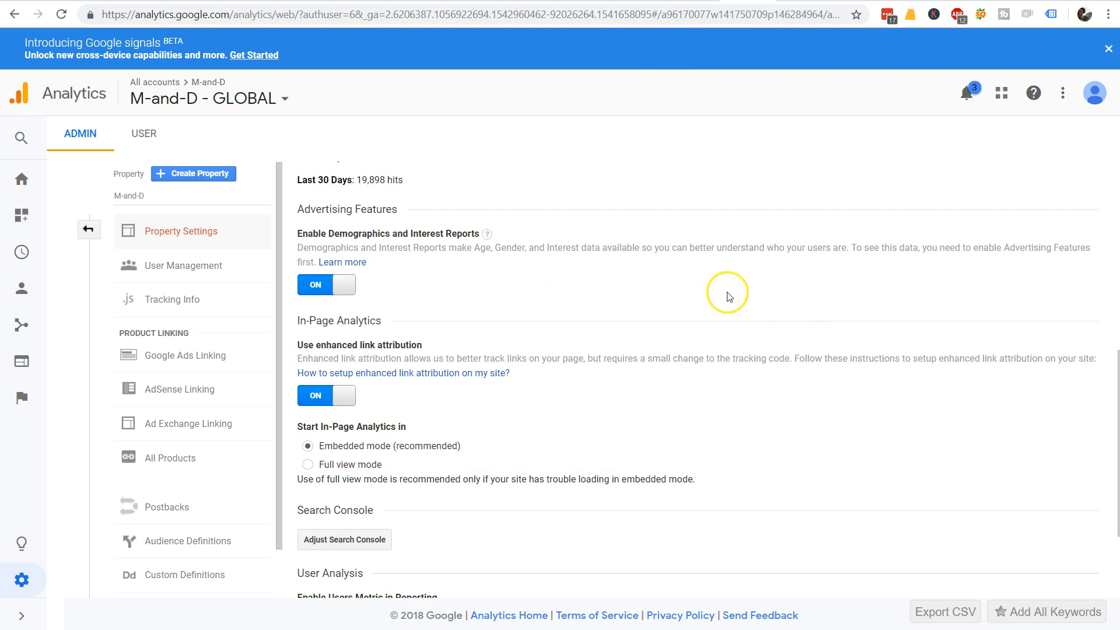
pyautogui.scroll(-1, 501, 338)
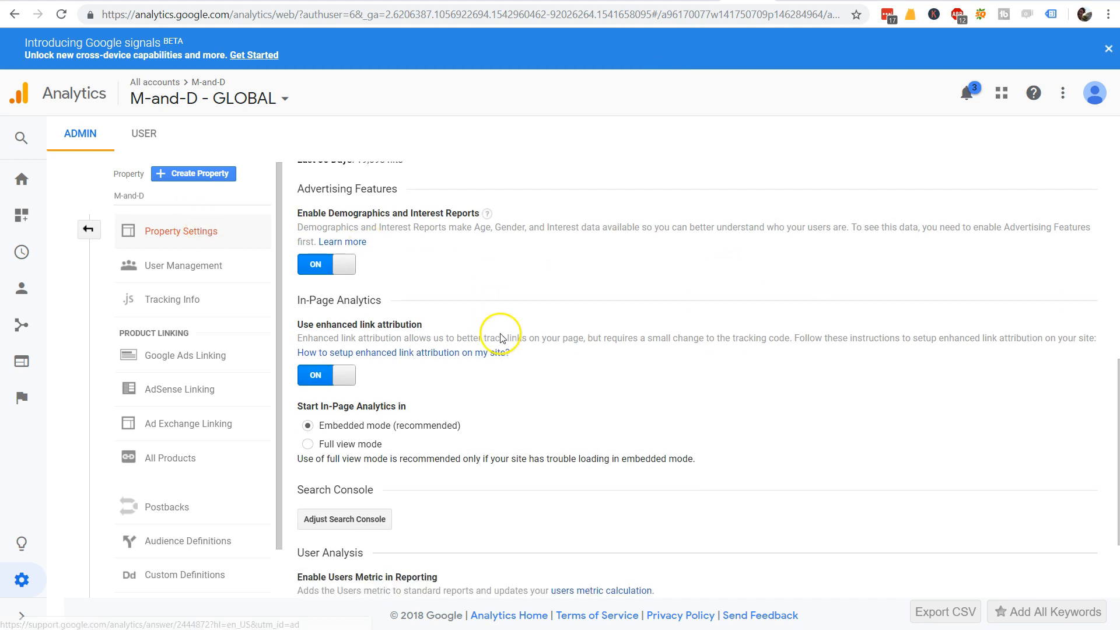
pyautogui.scroll(-2, 501, 338)
pyautogui.click(158, 299)
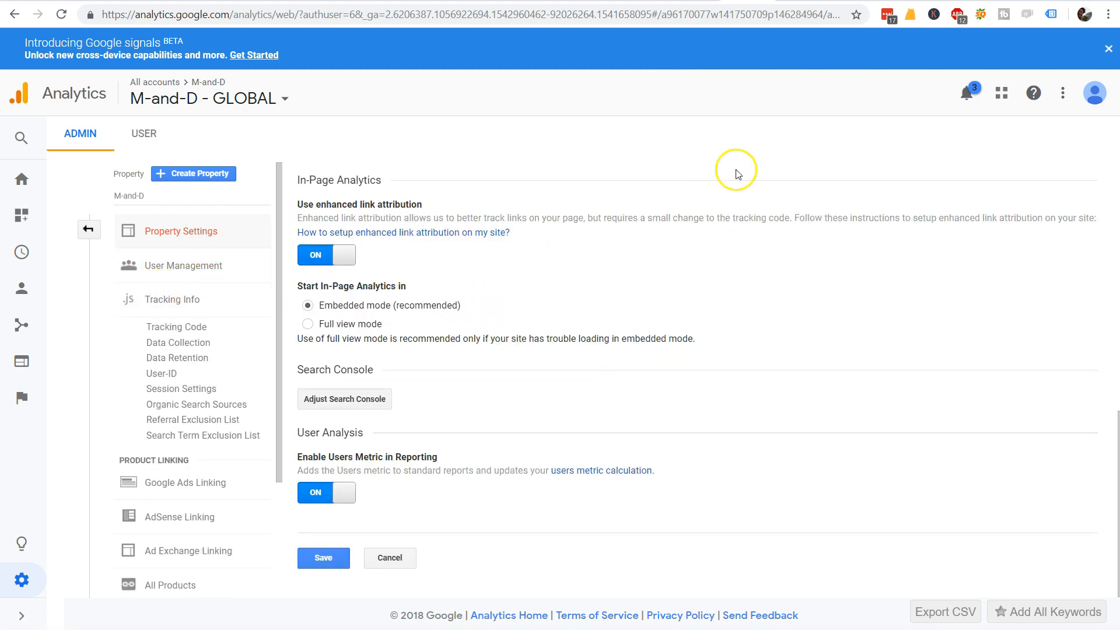
pyautogui.hotkey('ctrl', '-')
pyautogui.hotkey('ctrl', '-')
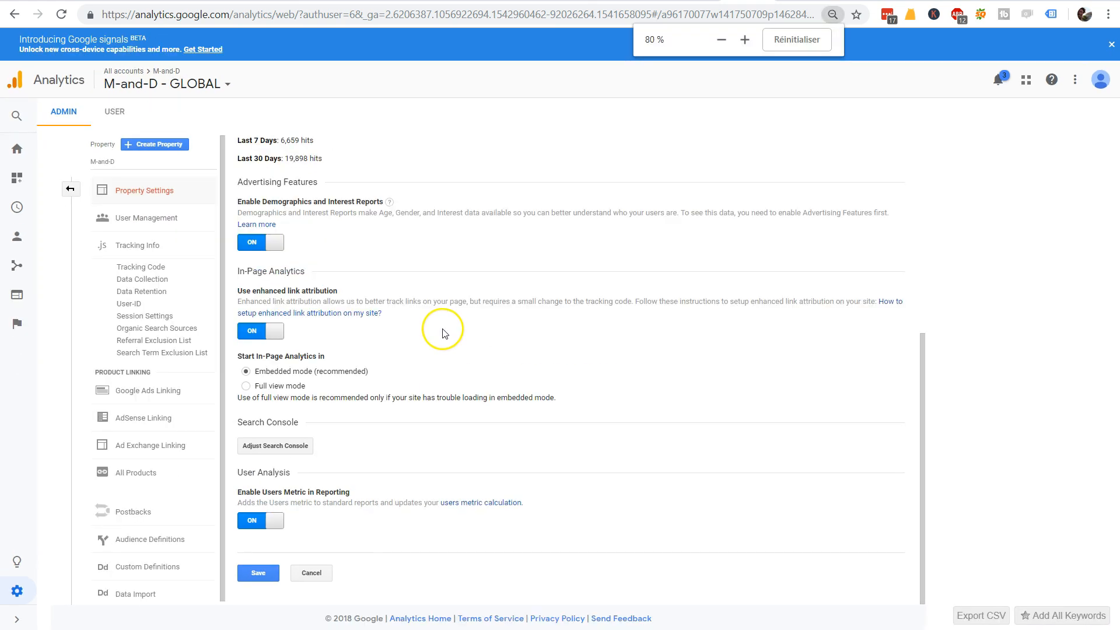
pyautogui.scroll(6, 434, 321)
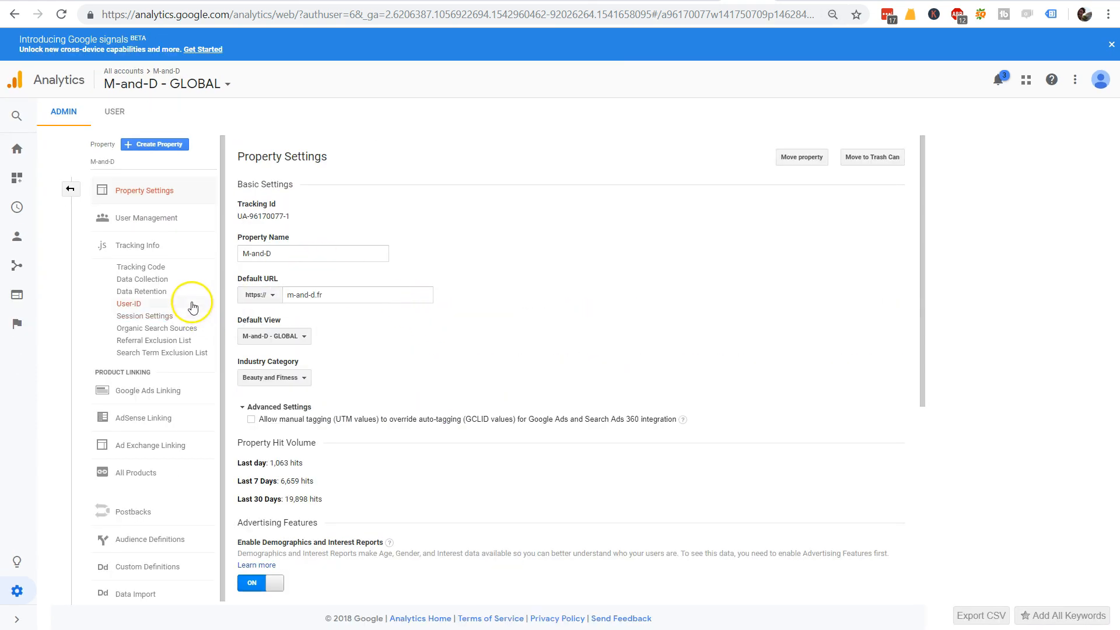
pyautogui.click(127, 266)
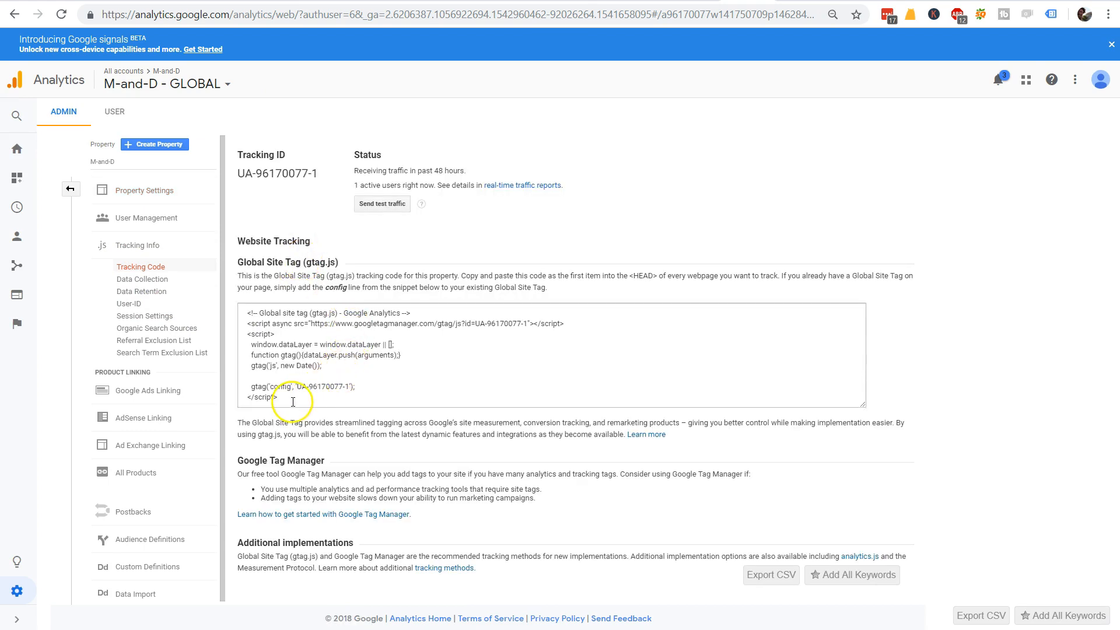
# - Copy the whole Global Site Tag (gtag.js) snippet and highlight the instruction about placing it in the <HEAD> of every webpage
pyautogui.moveTo(292, 401); pyautogui.dragTo(227, 298)
pyautogui.hotkey('ctrl', 'c')
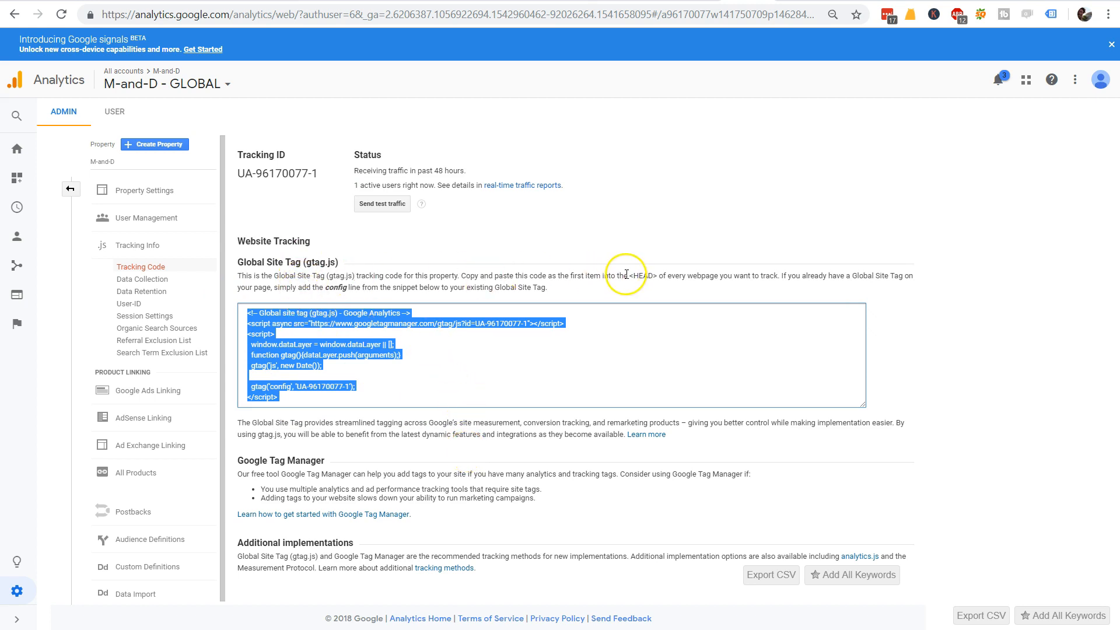
pyautogui.moveTo(582, 275); pyautogui.dragTo(620, 271)
pyautogui.moveTo(702, 274); pyautogui.dragTo(703, 274)
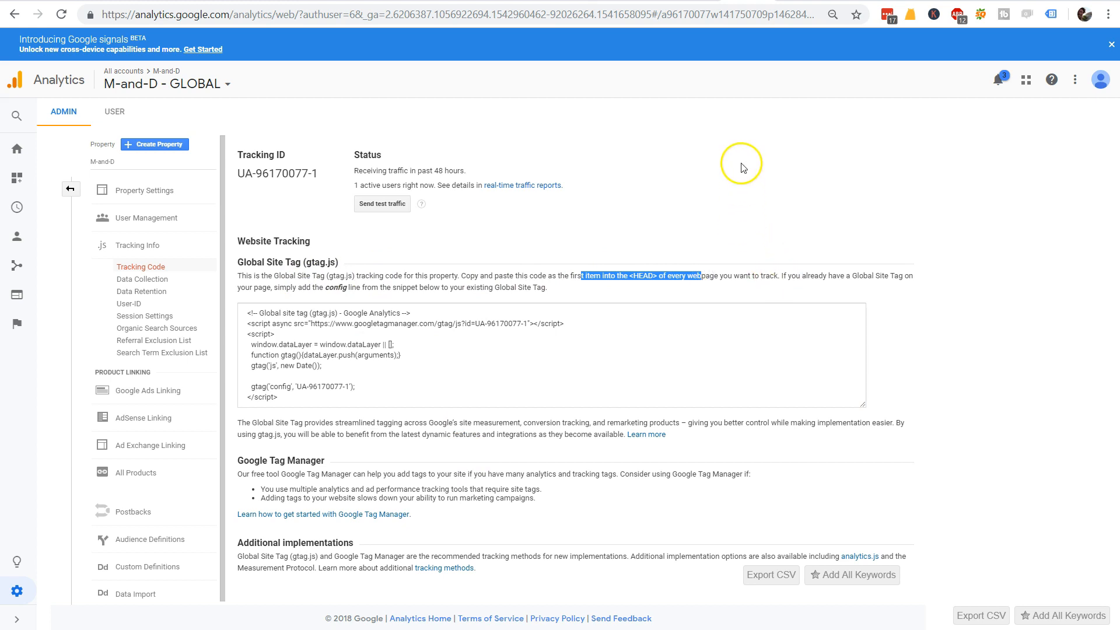
# - Return to the WordPress admin, open the theme editor and accept the warning about editing theme files directly
pyautogui.click(636, 277)
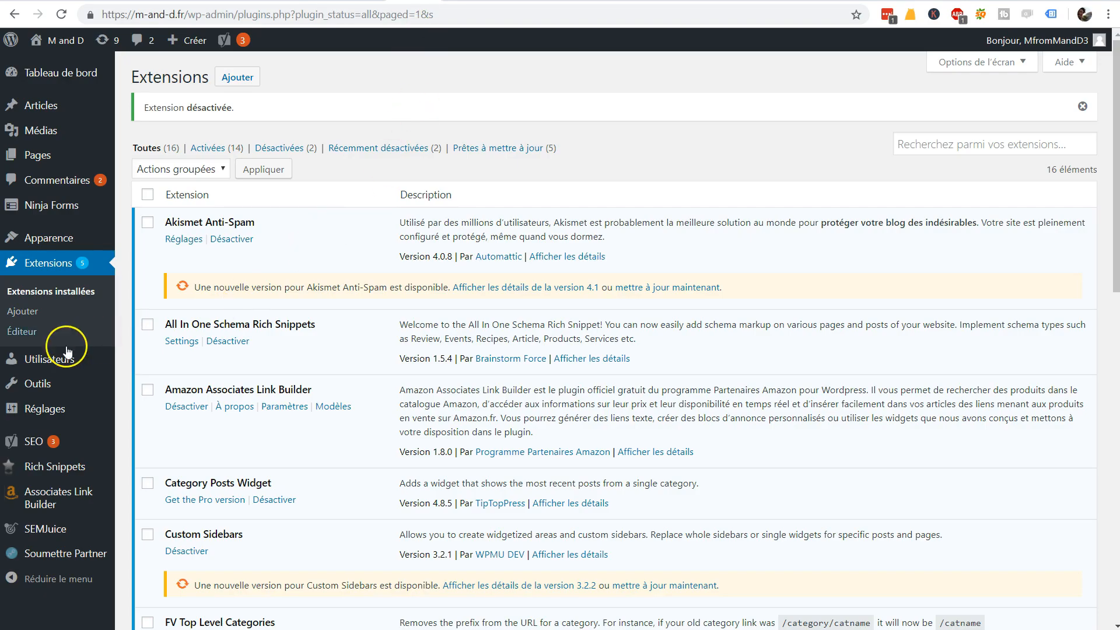
pyautogui.moveTo(62, 350)
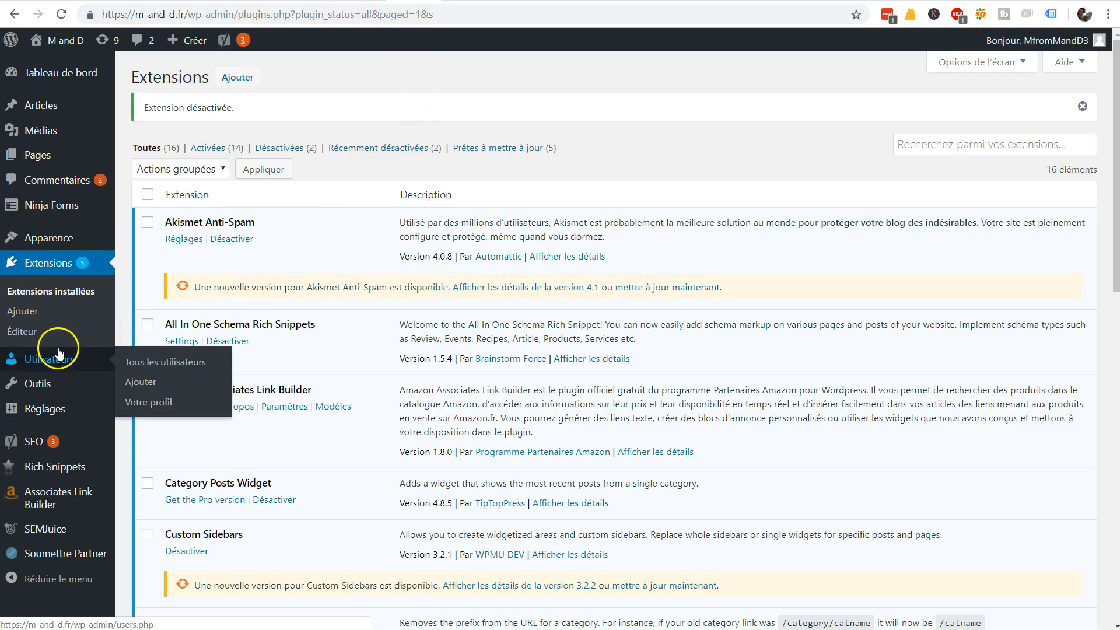
pyautogui.moveTo(58, 411)
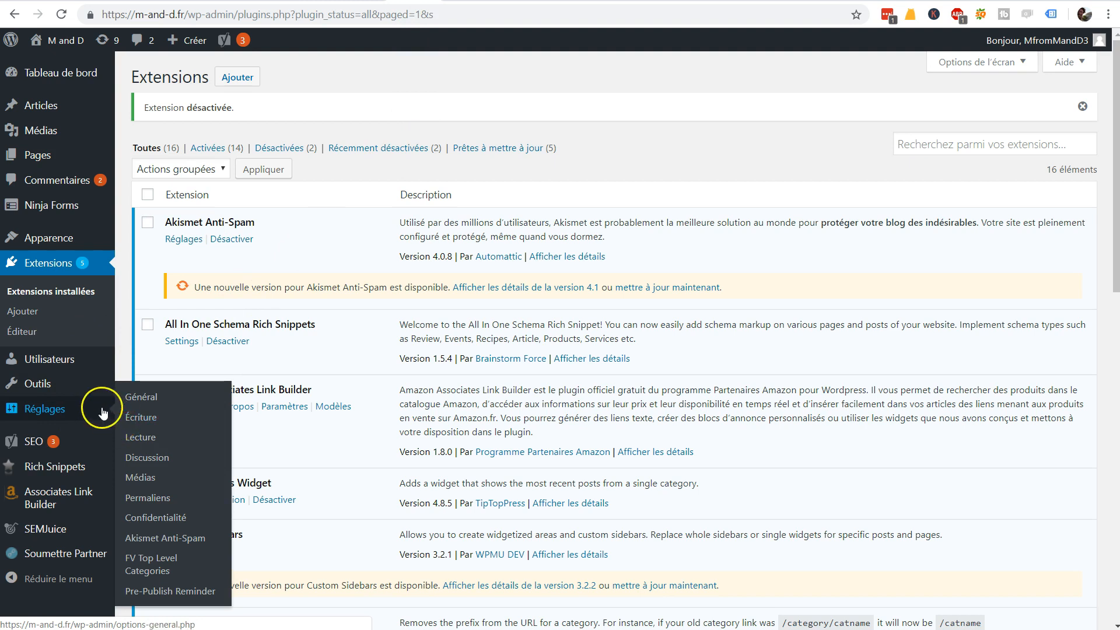
pyautogui.click(90, 394)
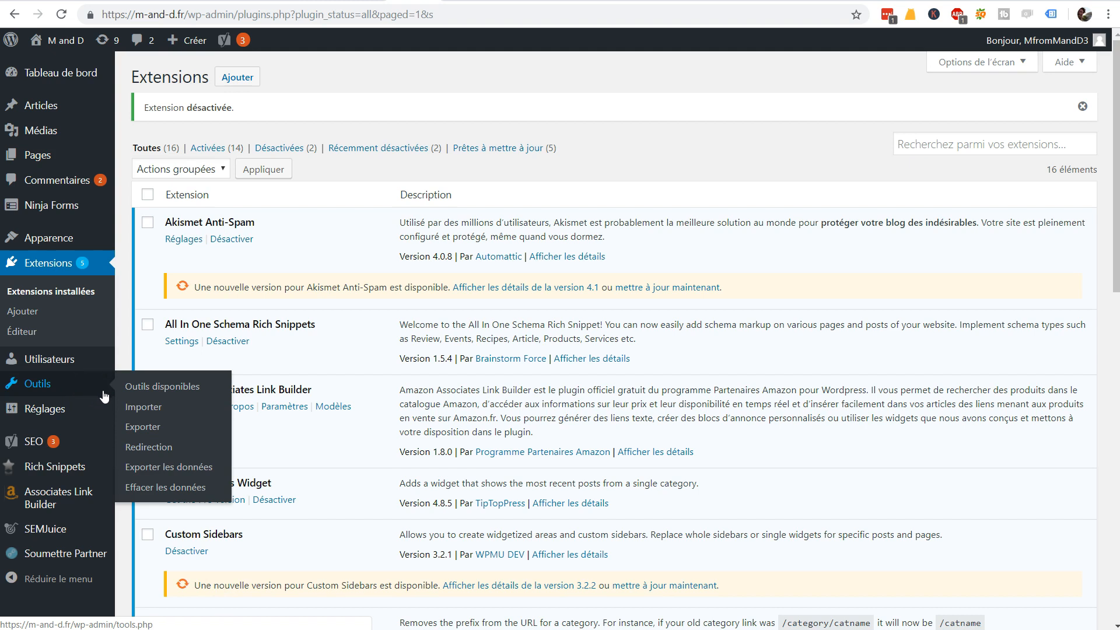
pyautogui.click(86, 415)
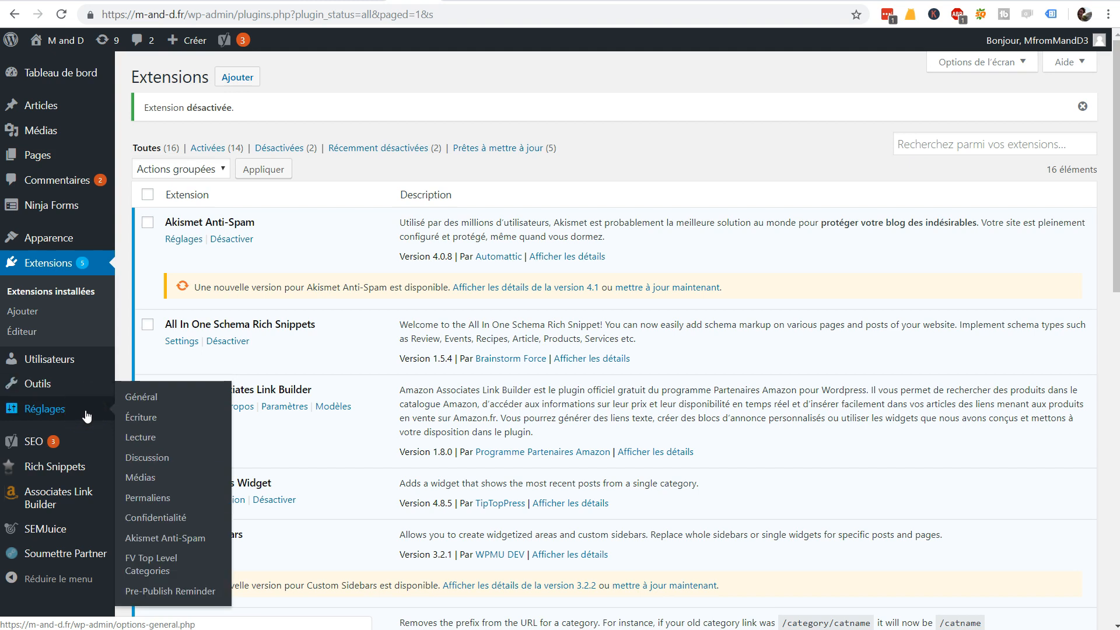
pyautogui.moveTo(63, 238)
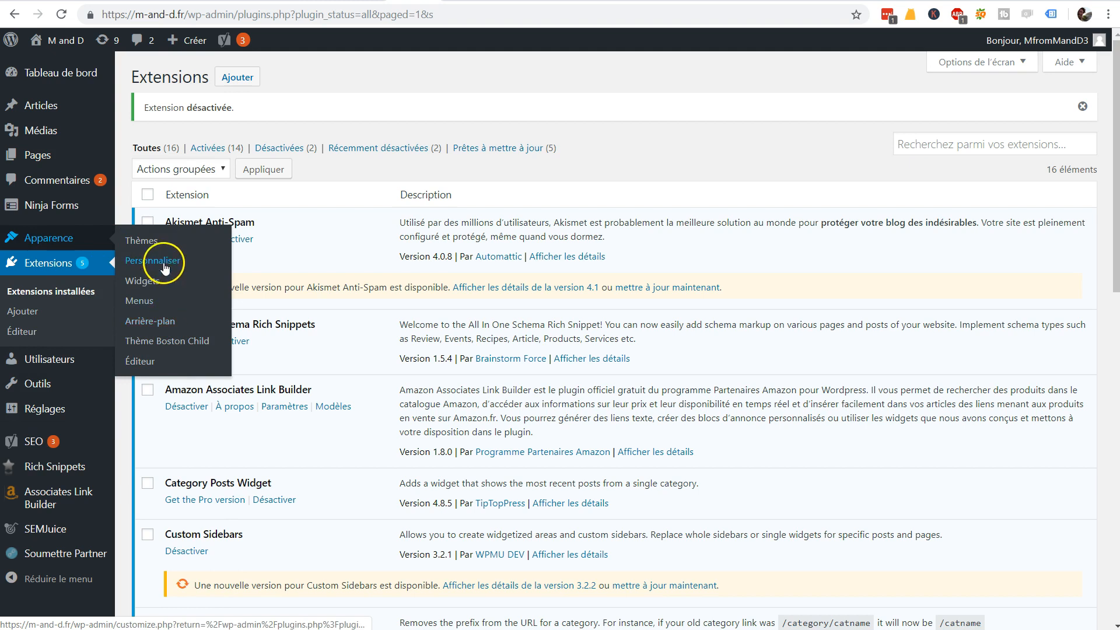
pyautogui.click(140, 361)
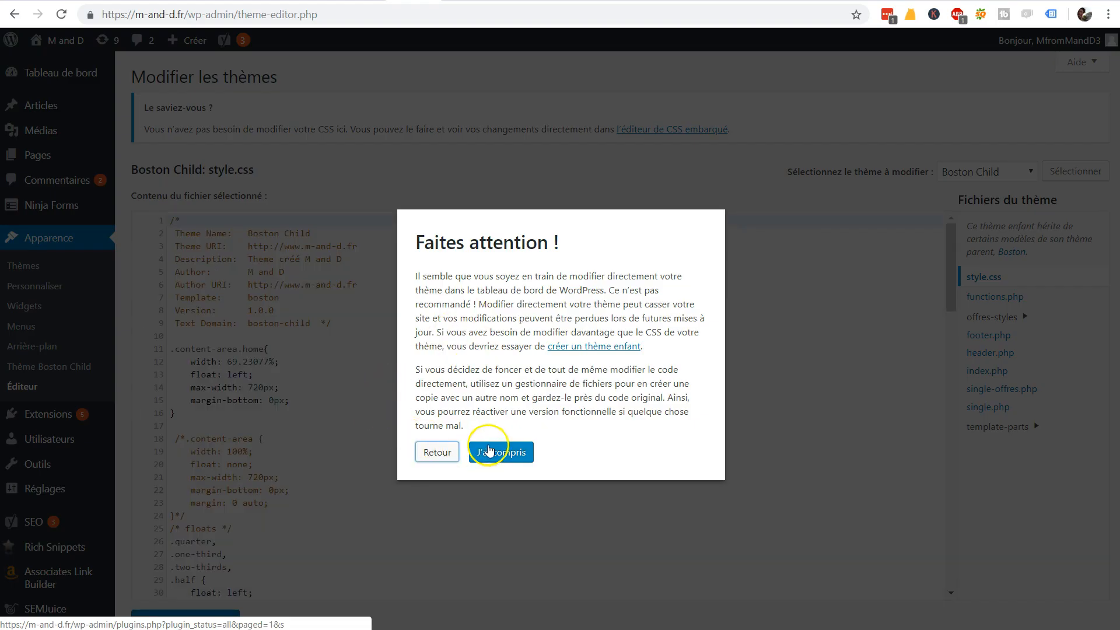
pyautogui.moveTo(458, 243); pyautogui.dragTo(560, 452)
pyautogui.click(561, 452)
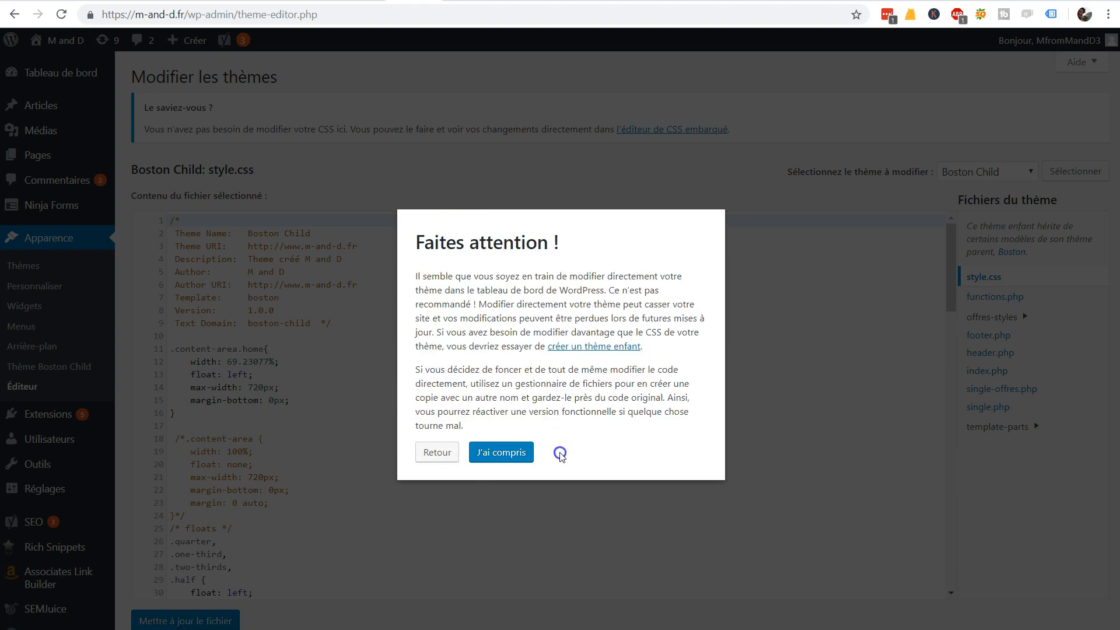
pyautogui.click(509, 455)
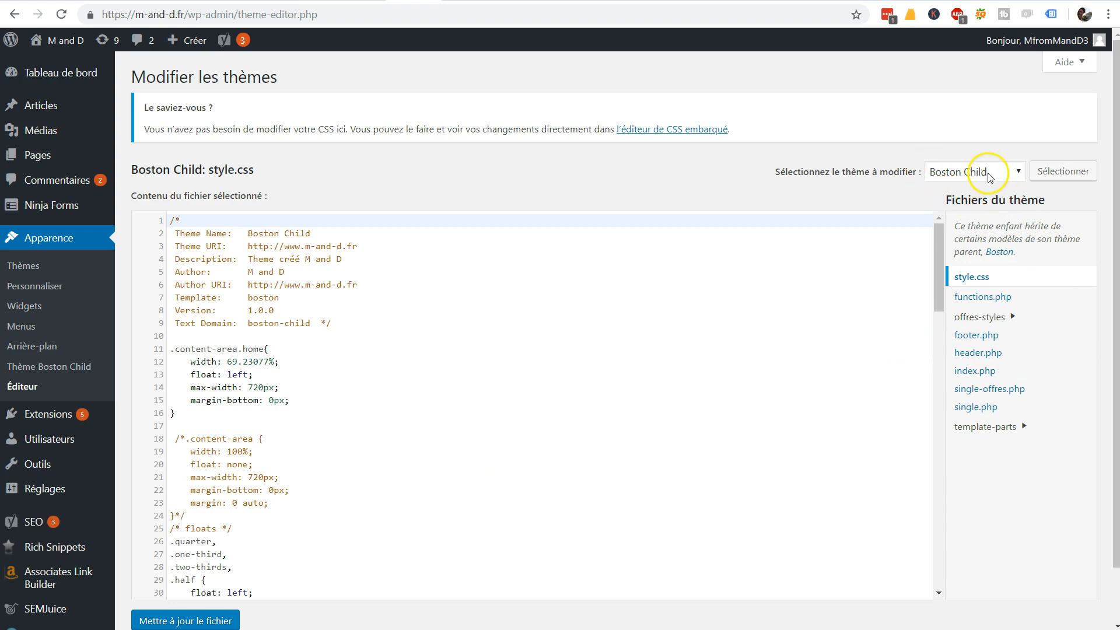
# - Open header.php of the Boston Child theme, highlight its <head> tag and recheck the placement instruction on the Analytics tracking code page
pyautogui.scroll(-1, 1075, 357)
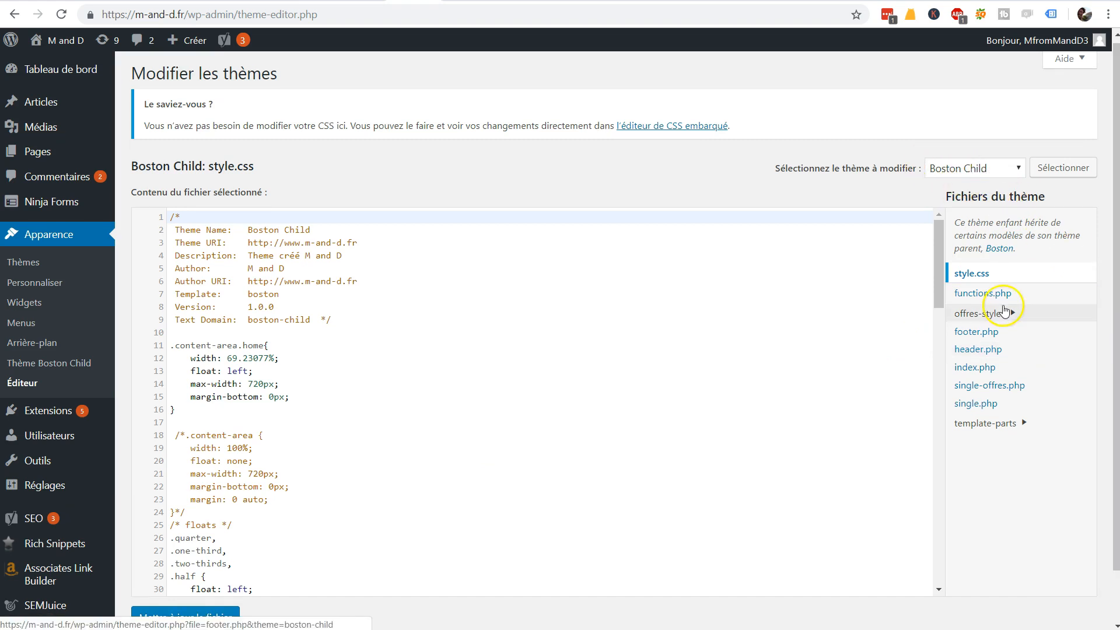
pyautogui.click(990, 352)
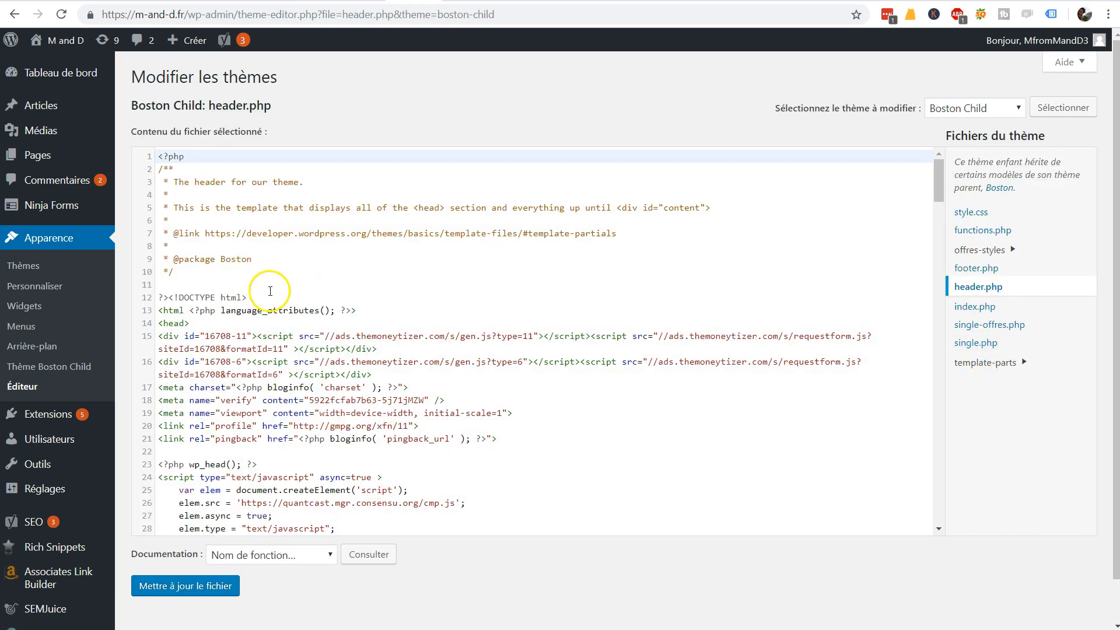
pyautogui.click(357, 310)
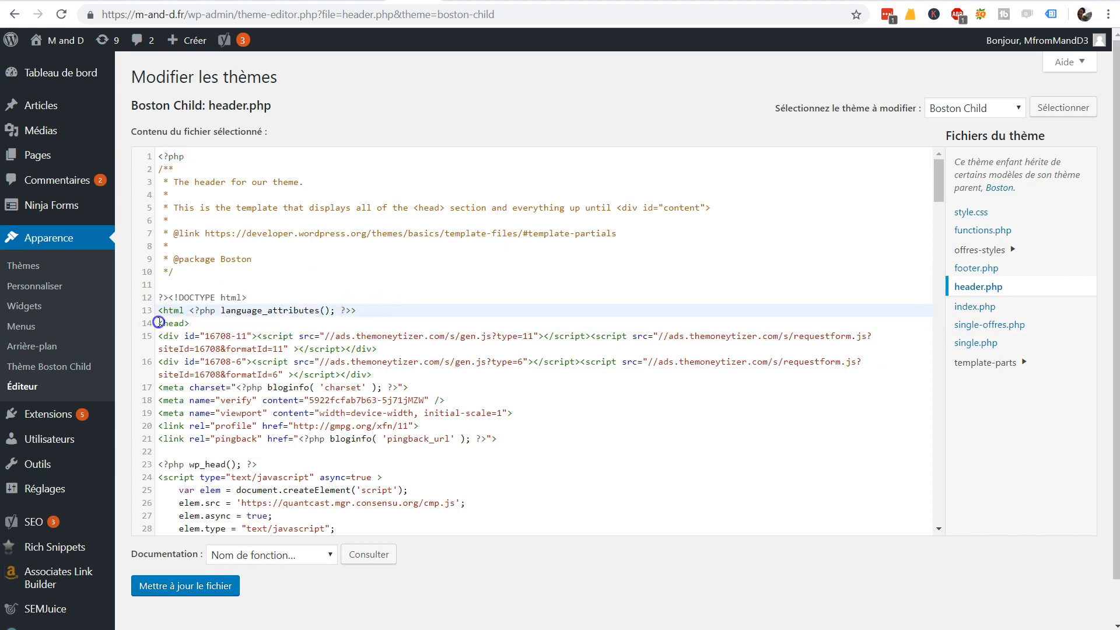
pyautogui.moveTo(158, 322); pyautogui.dragTo(218, 318)
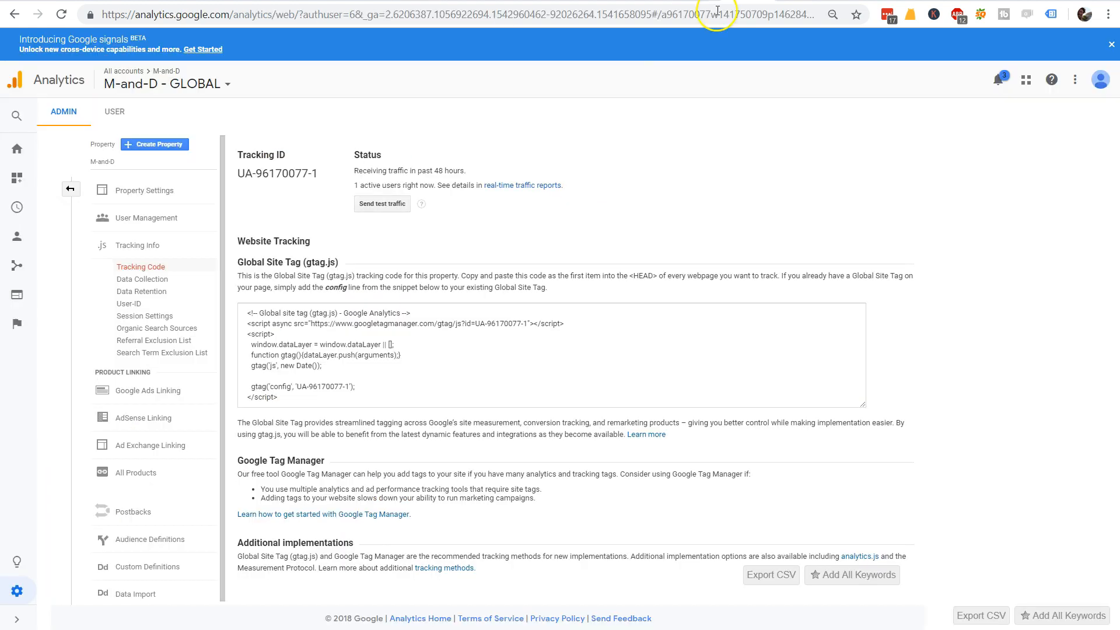
pyautogui.moveTo(668, 272); pyautogui.dragTo(669, 275)
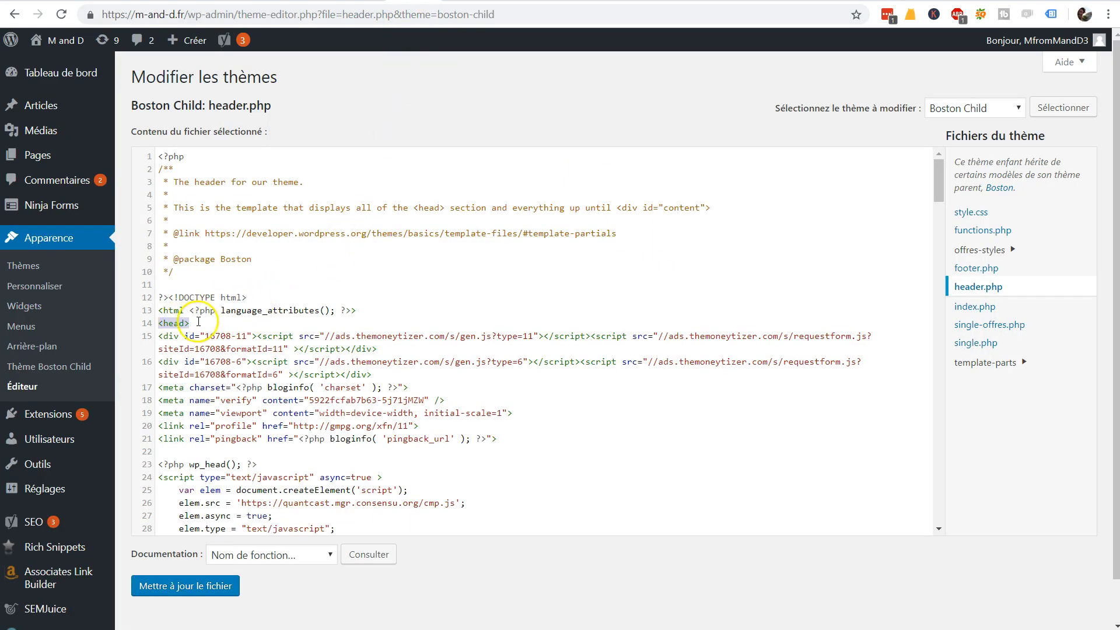
# - Paste the copied gtag.js snippet on its own lines directly after <head> in header.php, highlight its tracking ID and update the file
pyautogui.click(200, 322)
pyautogui.press('Return')
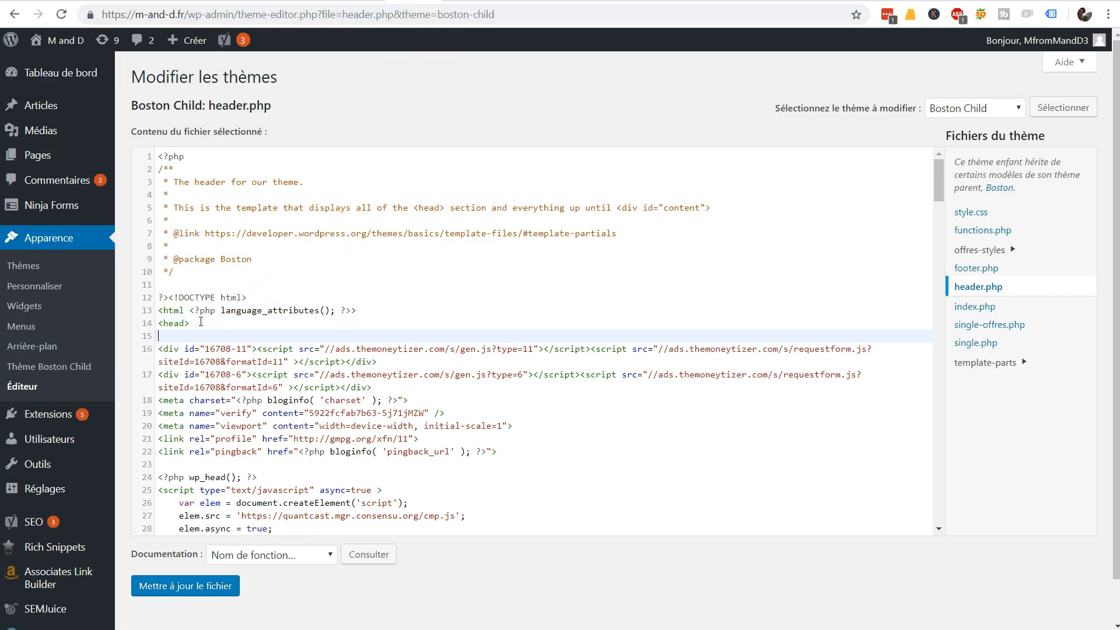
pyautogui.hotkey('ctrl', 'v')
pyautogui.press('BackSpace')
pyautogui.moveTo(252, 426); pyautogui.dragTo(340, 432)
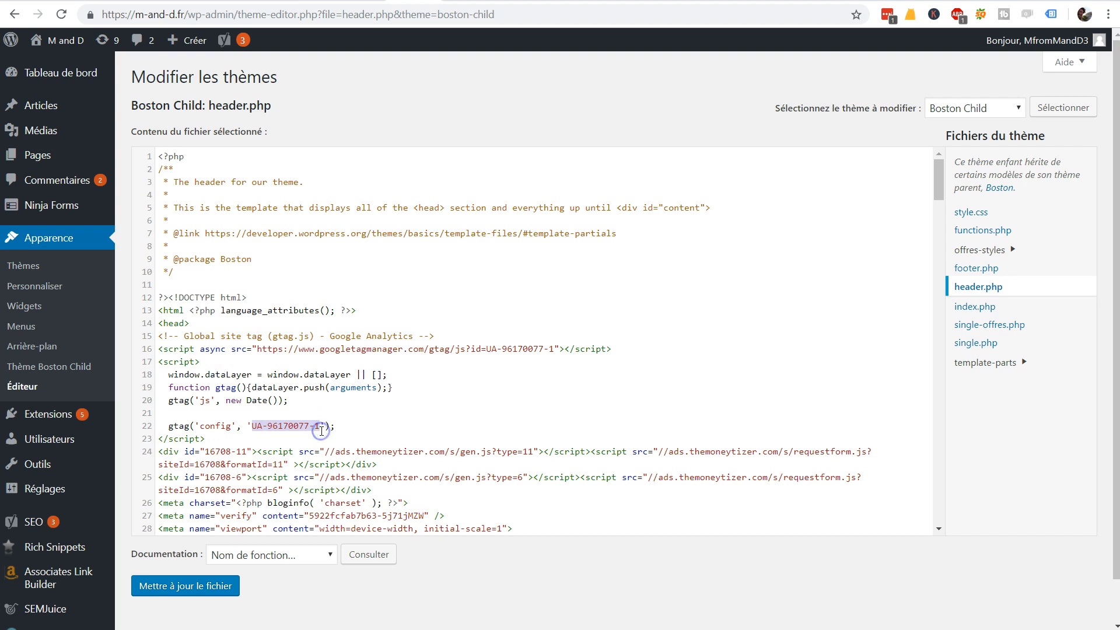
pyautogui.click(199, 592)
# - Reload the m-and-d.fr home page and check with Tag Assistant whether the gtag.js tag is detected
pyautogui.click(496, 1)
pyautogui.click(916, 120)
pyautogui.press('F5')
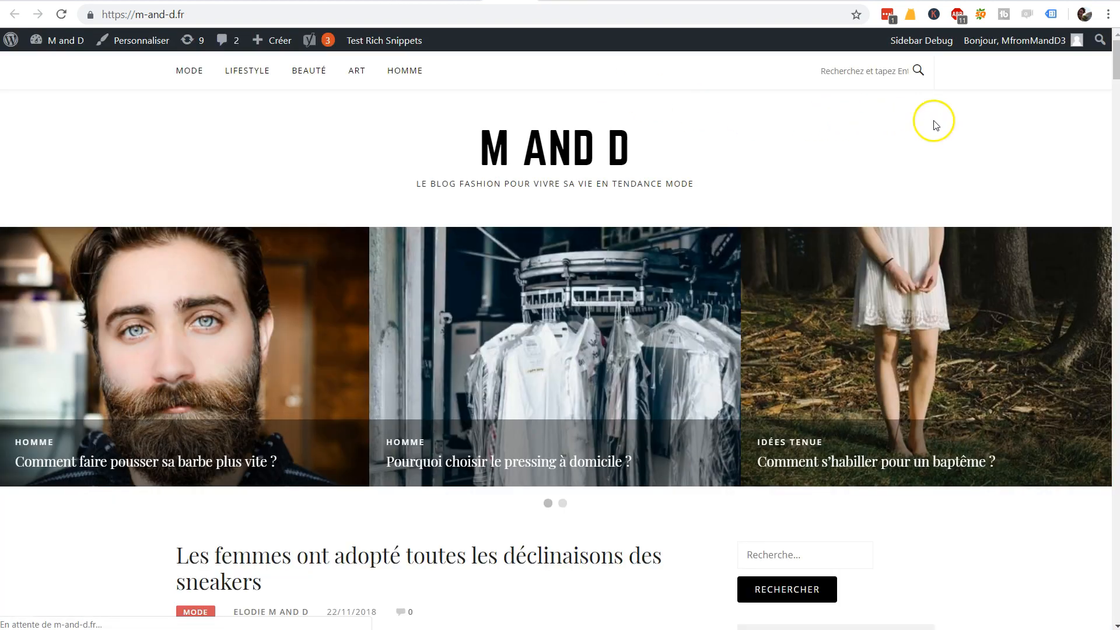
pyautogui.click(1050, 15)
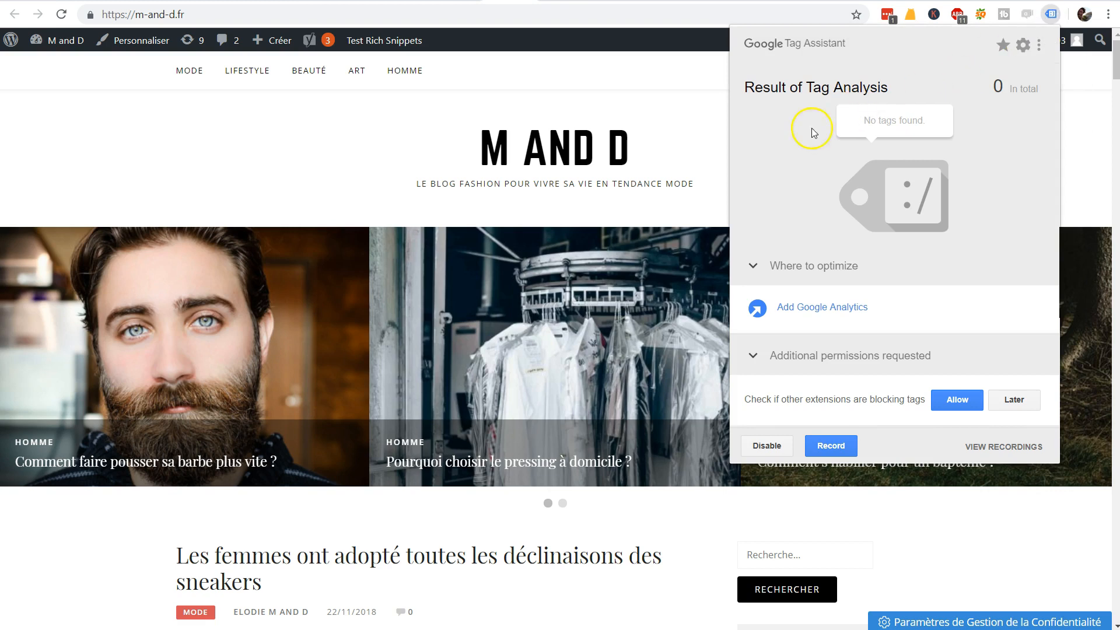
pyautogui.click(708, 149)
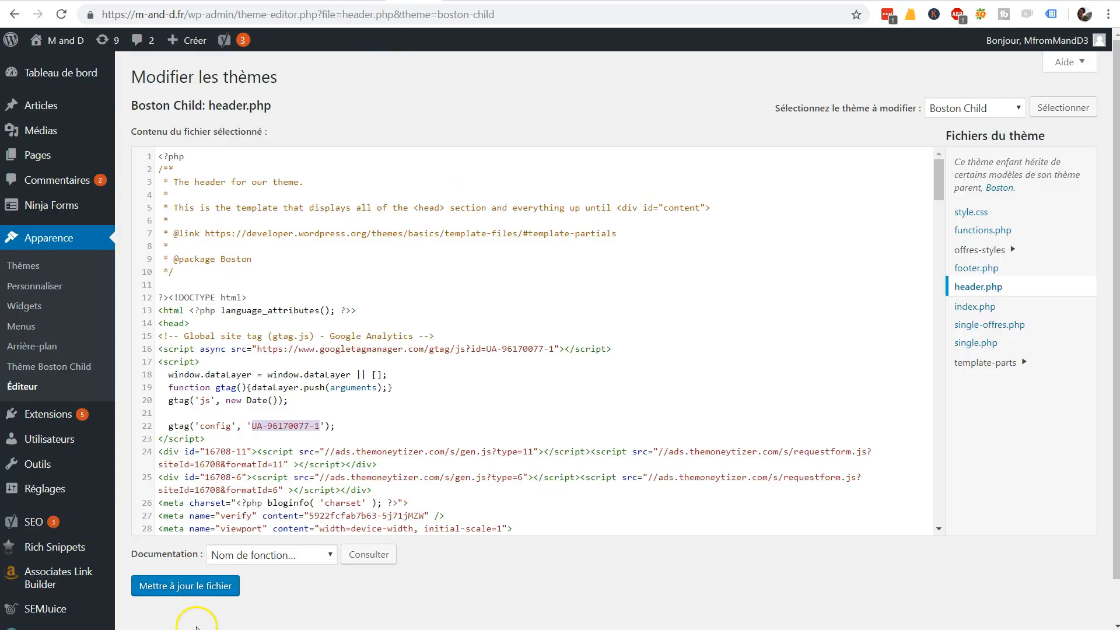
# - Update header.php again in the theme editor, and recheck the reloaded m-and-d.fr home page with Tag Assistant
pyautogui.click(199, 587)
pyautogui.click(510, 1)
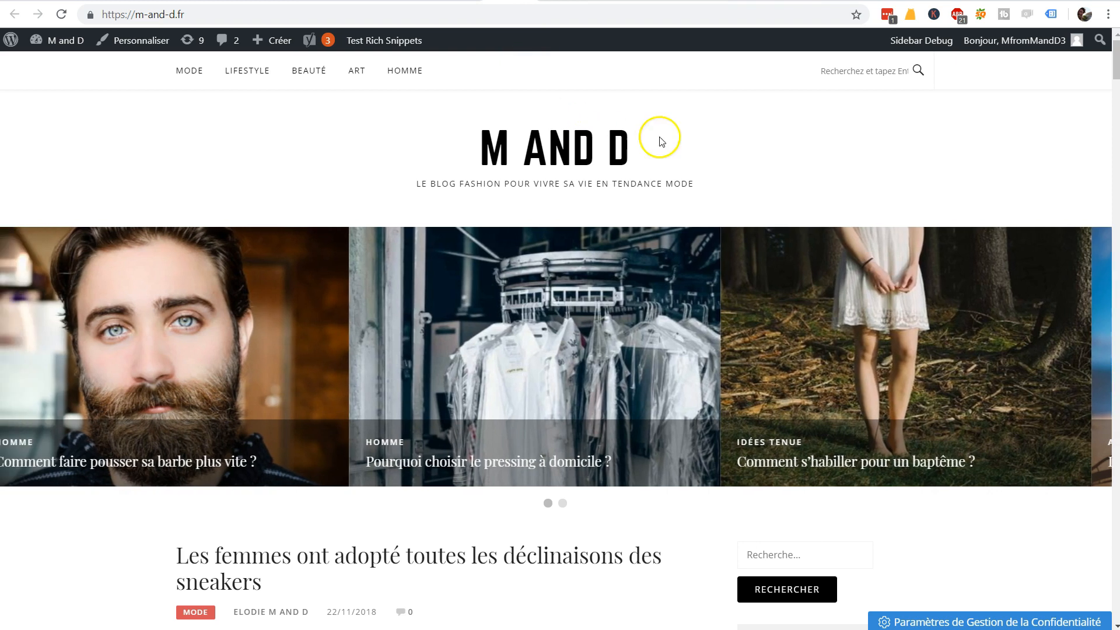
pyautogui.press('F5')
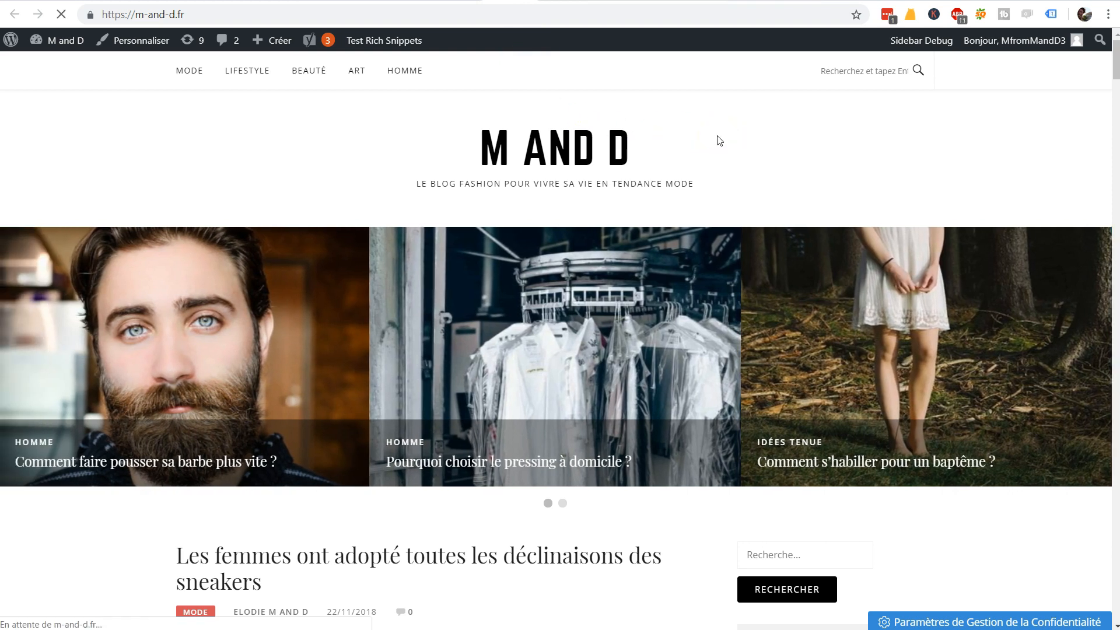
pyautogui.click(1050, 13)
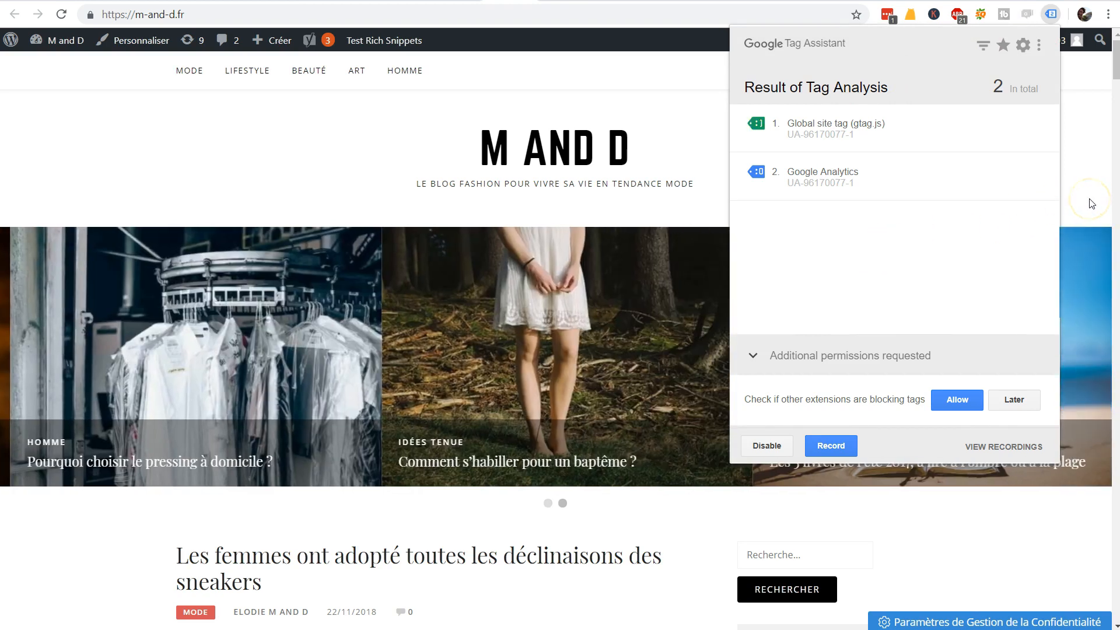
pyautogui.click(1091, 201)
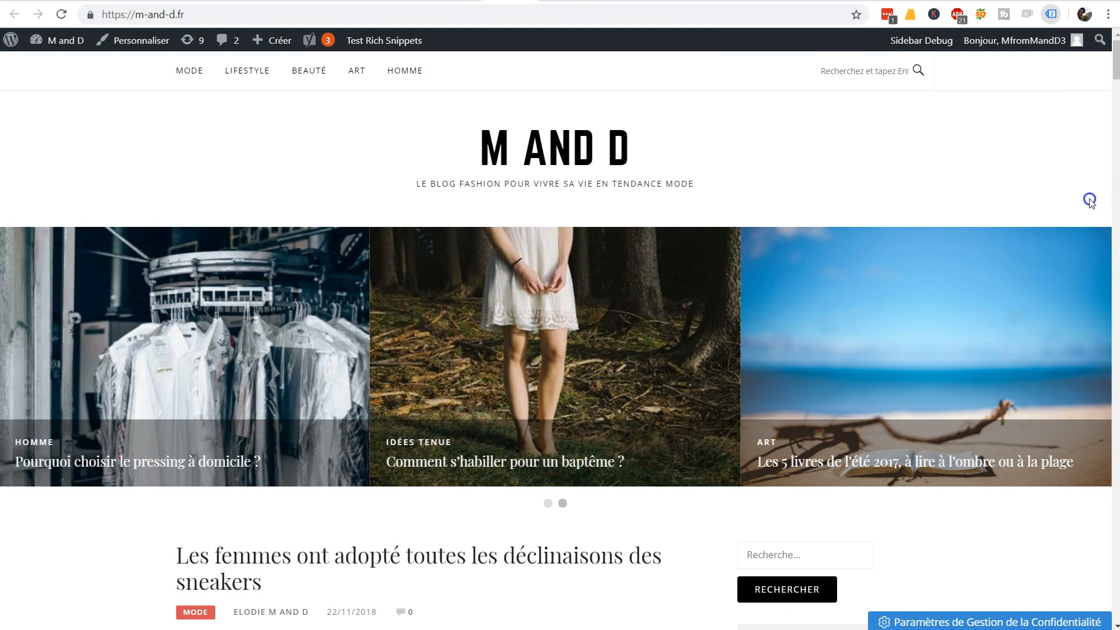
# - Delete the whole gtag.js snippet and its leftover blank line below <head> in header.php, and update the file
pyautogui.click(413, 1)
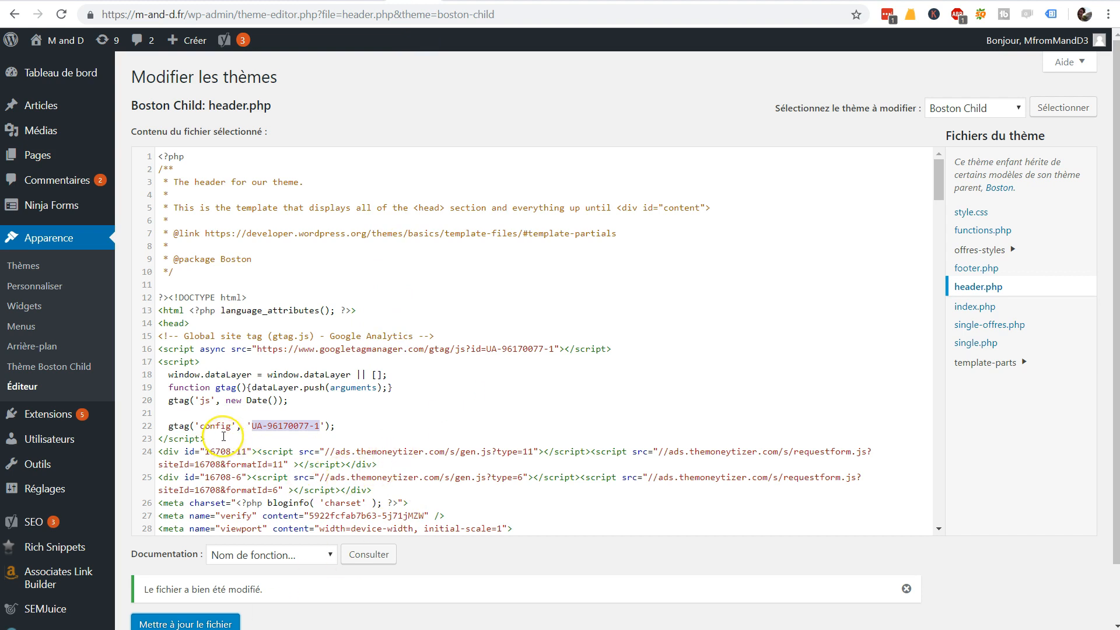
pyautogui.moveTo(222, 437); pyautogui.dragTo(152, 342)
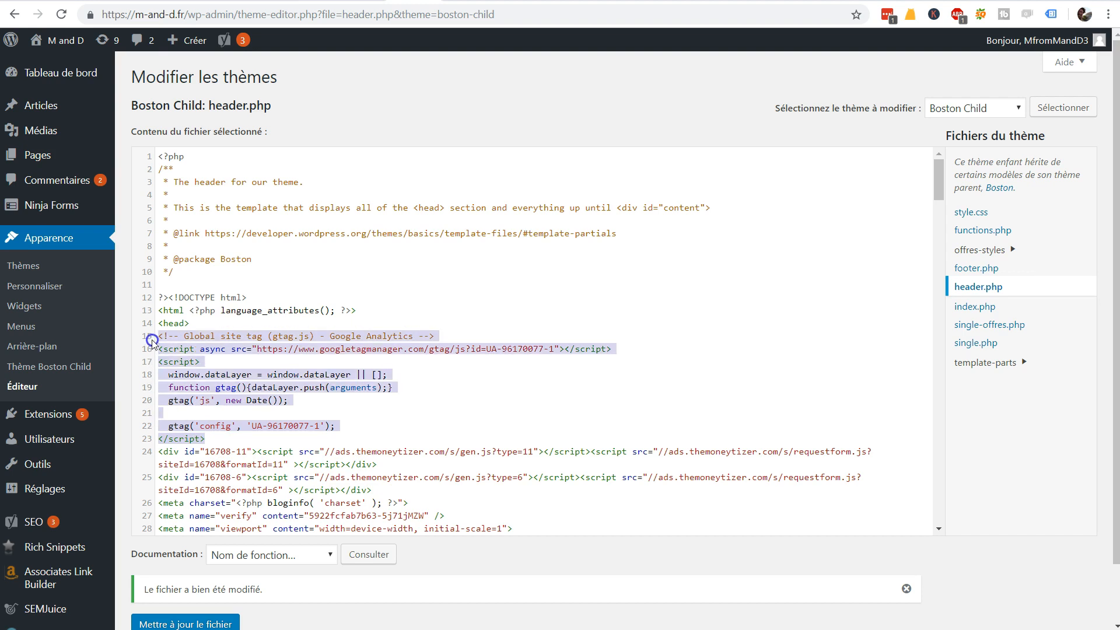
pyautogui.press('Delete')
pyautogui.press('BackSpace')
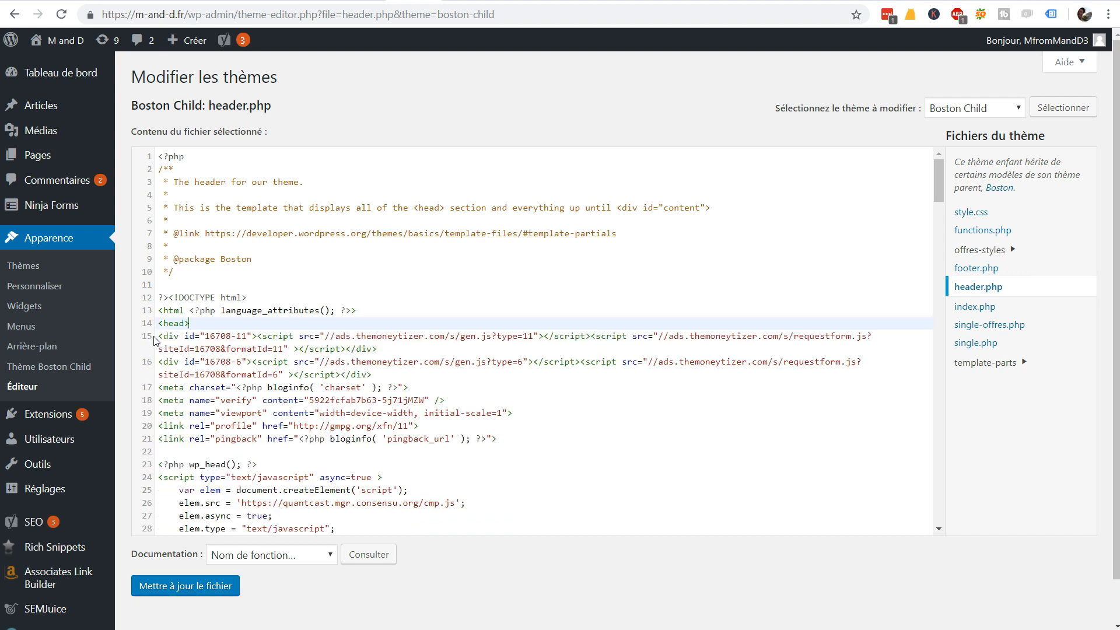
pyautogui.click(201, 589)
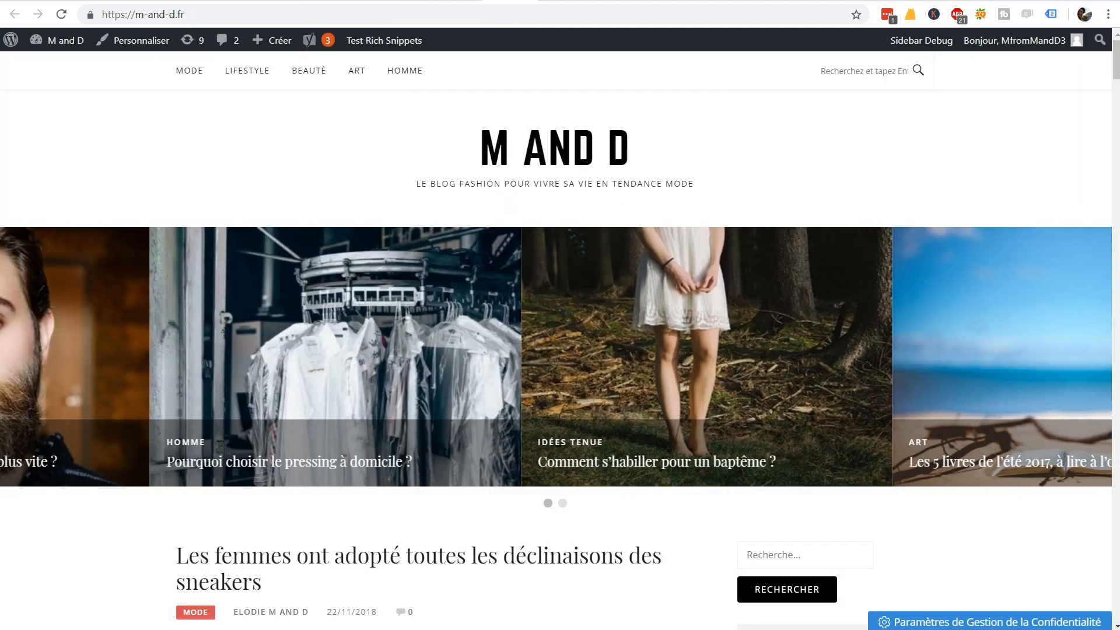
# - Reload the m-and-d.fr home page and use Tag Assistant to check for tags after the snippet's removal
pyautogui.click(515, 1)
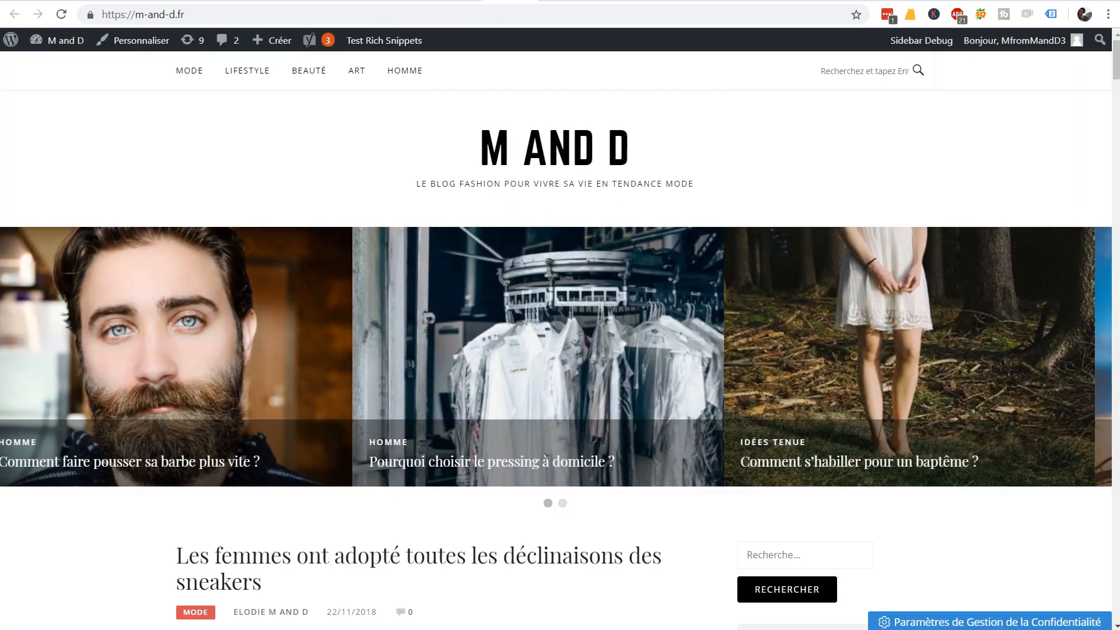
pyautogui.press('F5')
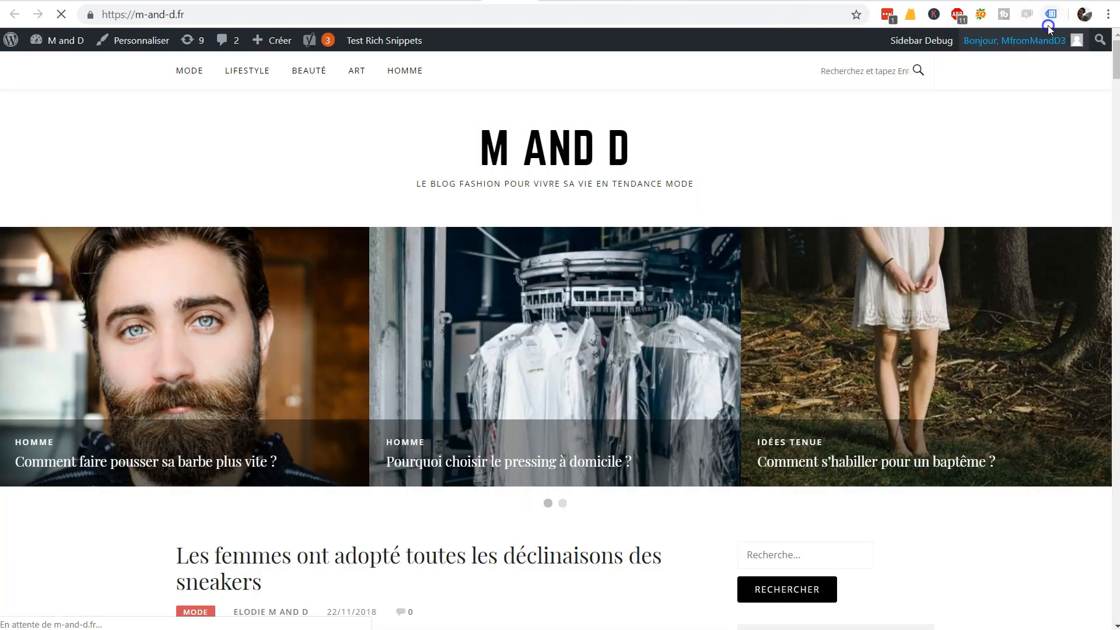
pyautogui.click(1050, 14)
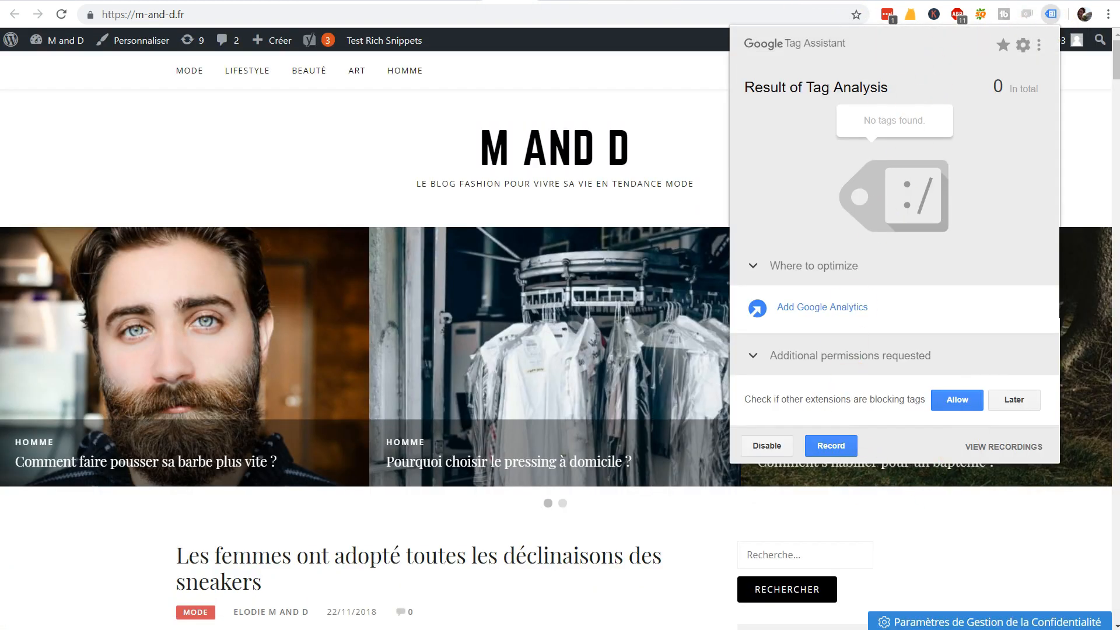
pyautogui.click(362, 130)
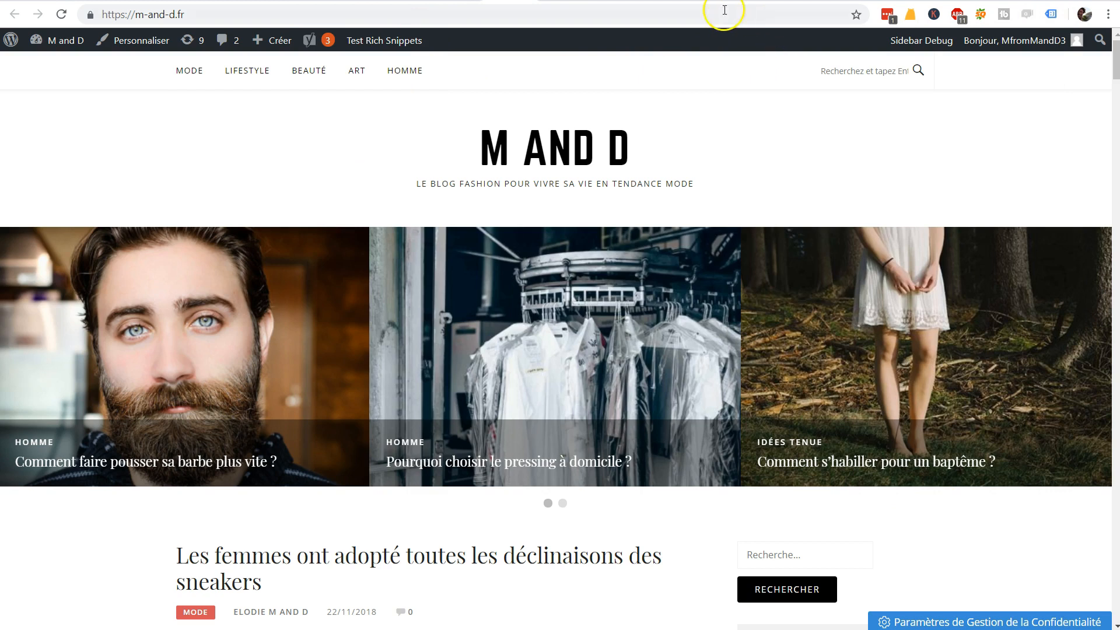
# - Switch to the M-and-D workspace in Google Tag Manager, and open Paint with a blank canvas in a window over it
pyautogui.hotkey('ctrl', 'Tab')
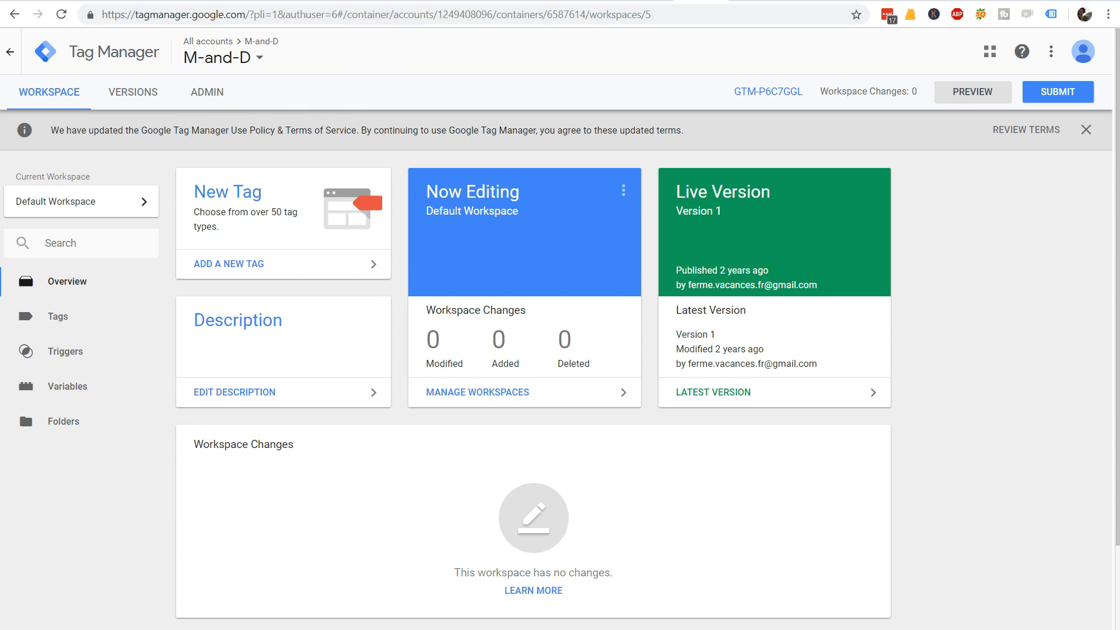
pyautogui.press('super+s')
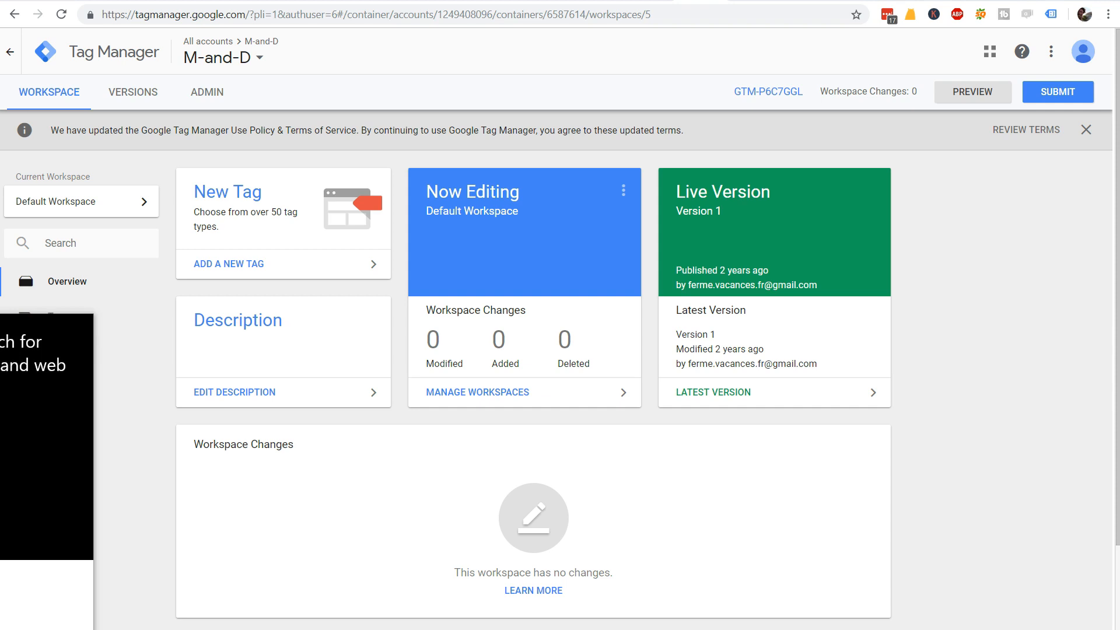
pyautogui.write('not')
pyautogui.press('Return')
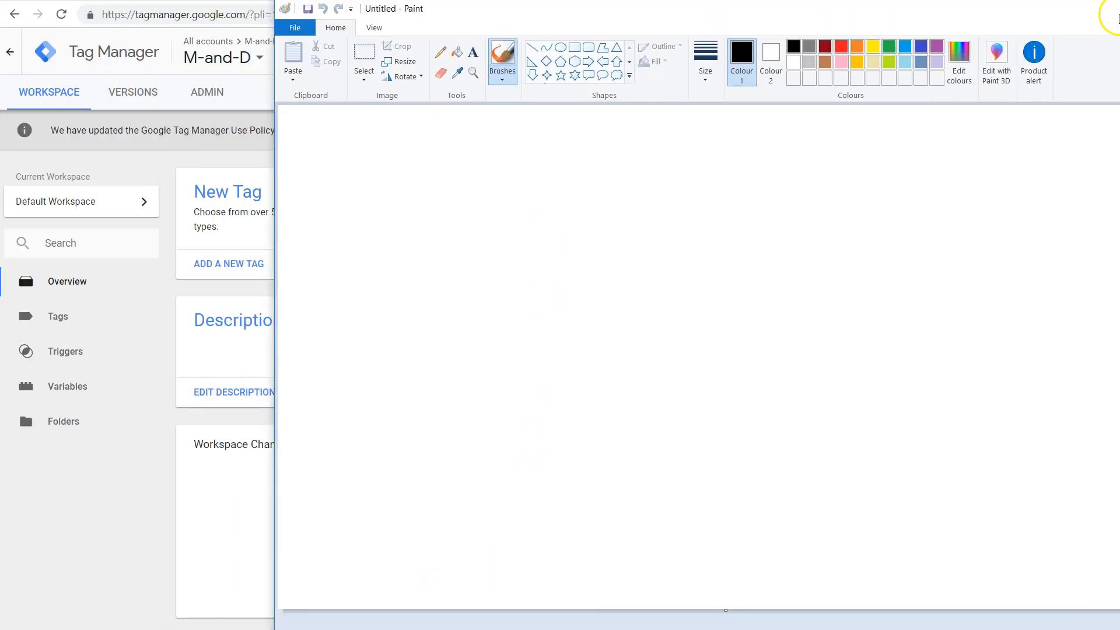
pyautogui.moveTo(1119, 10); pyautogui.dragTo(978, 13)
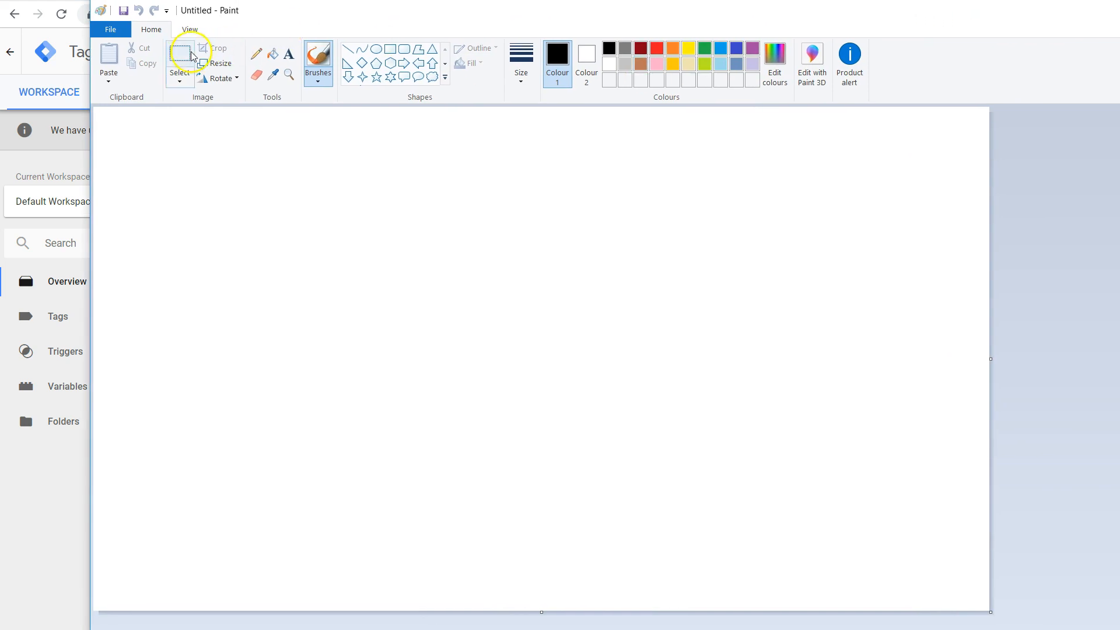
# - Draw a wide rectangle in the upper part of the canvas and label it GOOGLE TAG MANAGER alongside
pyautogui.click(390, 49)
pyautogui.moveTo(283, 160); pyautogui.dragTo(732, 303)
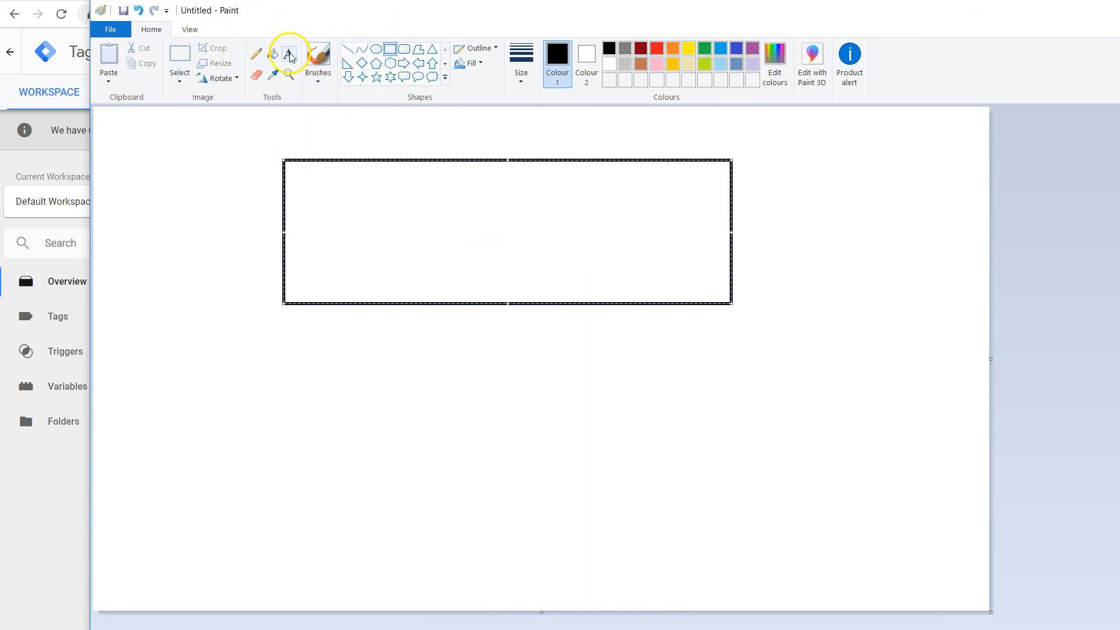
pyautogui.click(289, 55)
pyautogui.click(768, 213)
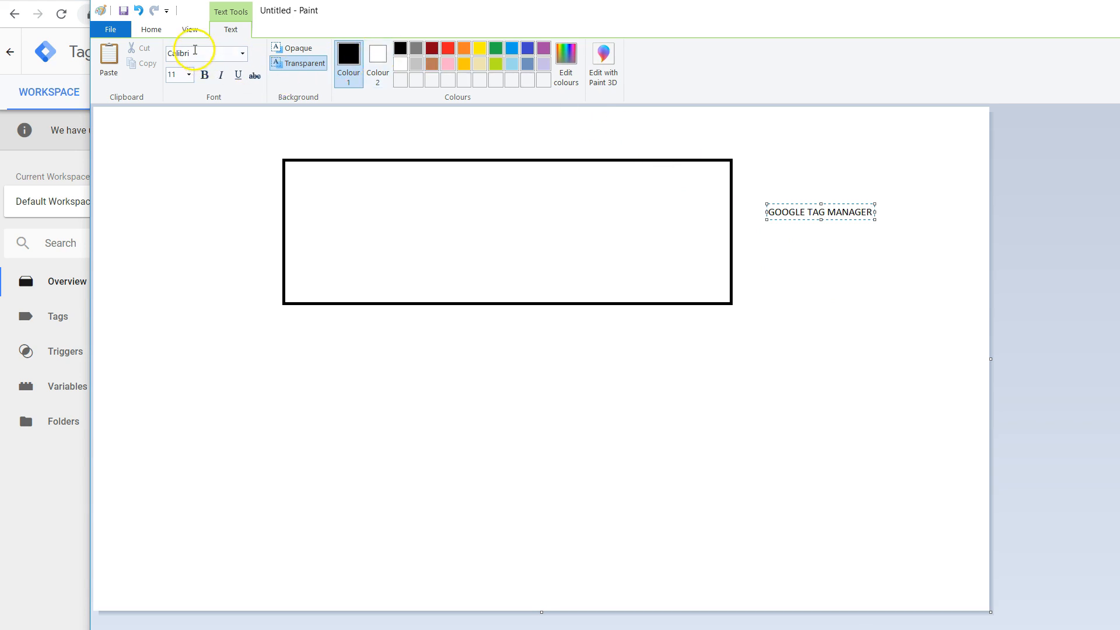
# - Draw four smaller rectangles side by side inside the wide Google Tag Manager rectangle
pyautogui.click(162, 32)
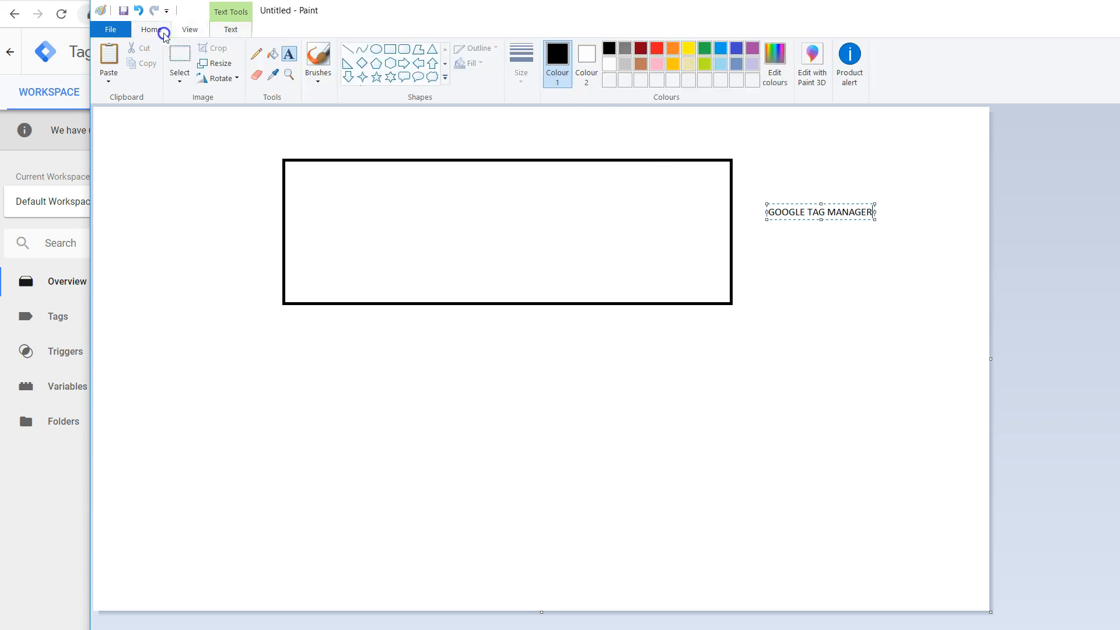
pyautogui.click(390, 49)
pyautogui.moveTo(303, 186); pyautogui.dragTo(401, 279)
pyautogui.moveTo(421, 181); pyautogui.dragTo(530, 280)
pyautogui.moveTo(554, 187); pyautogui.dragTo(622, 282)
pyautogui.moveTo(649, 190); pyautogui.dragTo(719, 278)
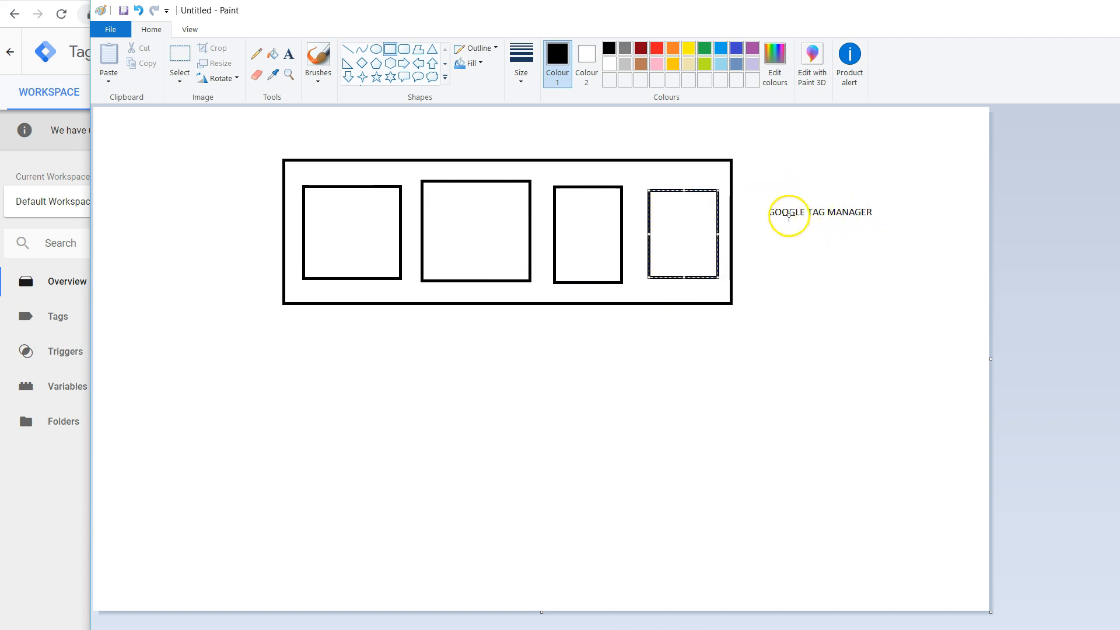
# - Draw a large rectangle enclosing the whole diagram and its label, and add the text "Site internet" in its lower part
pyautogui.moveTo(241, 126); pyautogui.dragTo(917, 573)
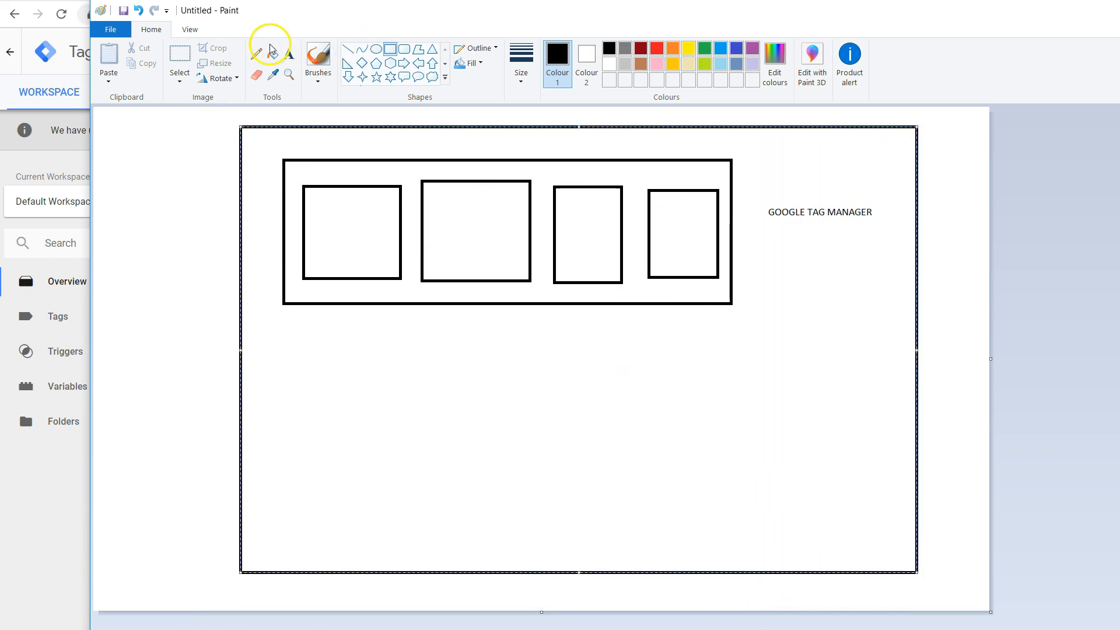
pyautogui.click(289, 54)
pyautogui.click(330, 459)
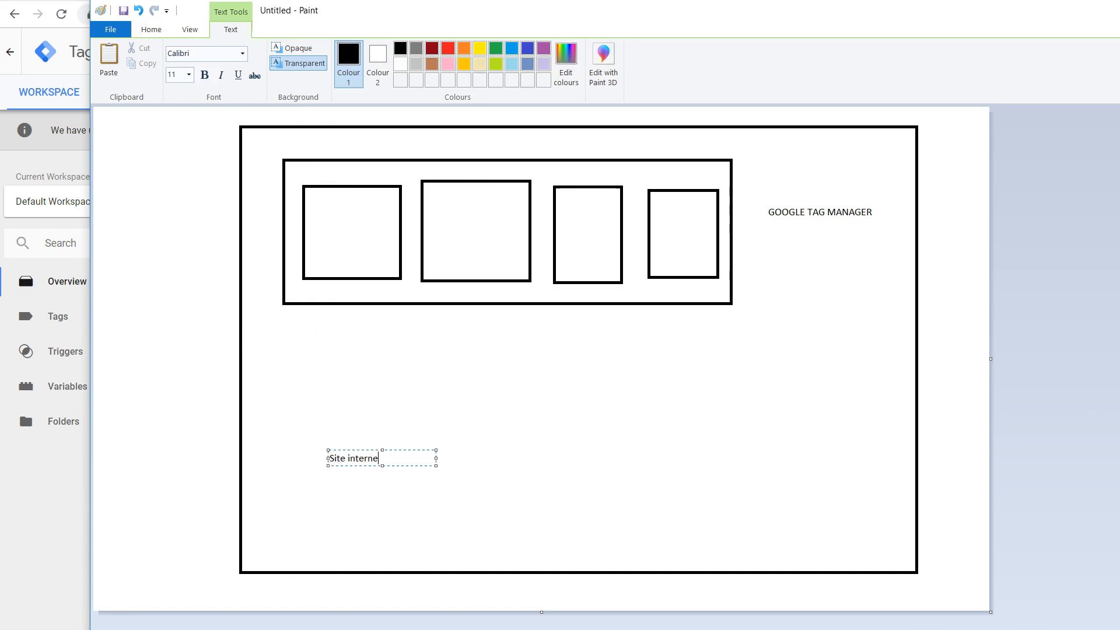
pyautogui.click(208, 27)
pyautogui.click(153, 30)
pyautogui.click(230, 28)
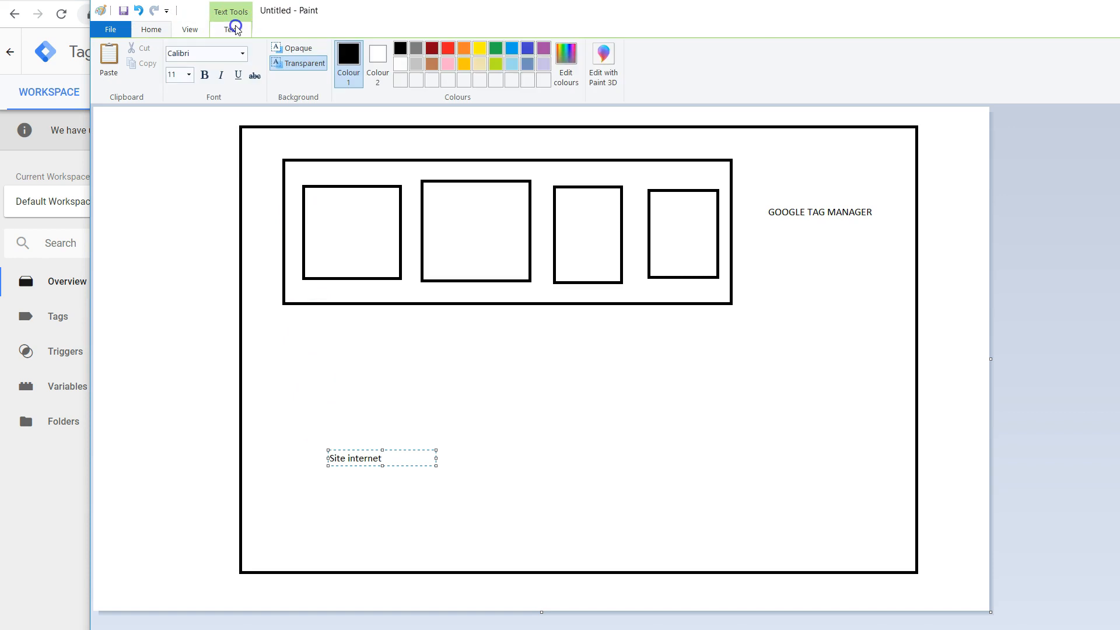
# - Label the first small rectangle "Analytics" and the second one "facebook"
pyautogui.click(153, 29)
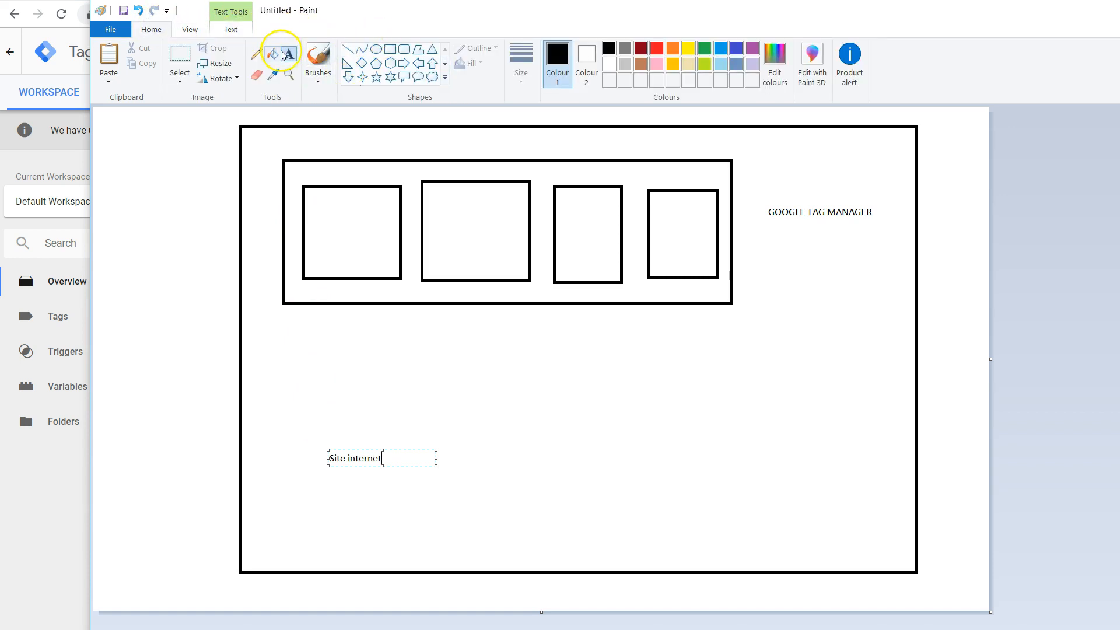
pyautogui.click(333, 217)
pyautogui.write('Analytics')
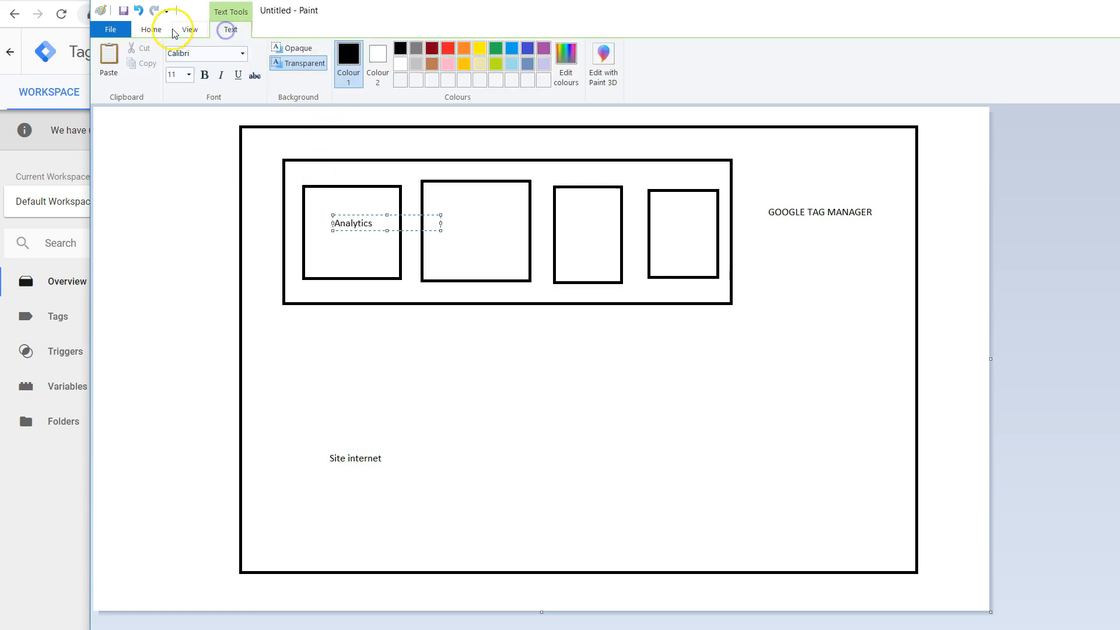
pyautogui.click(151, 29)
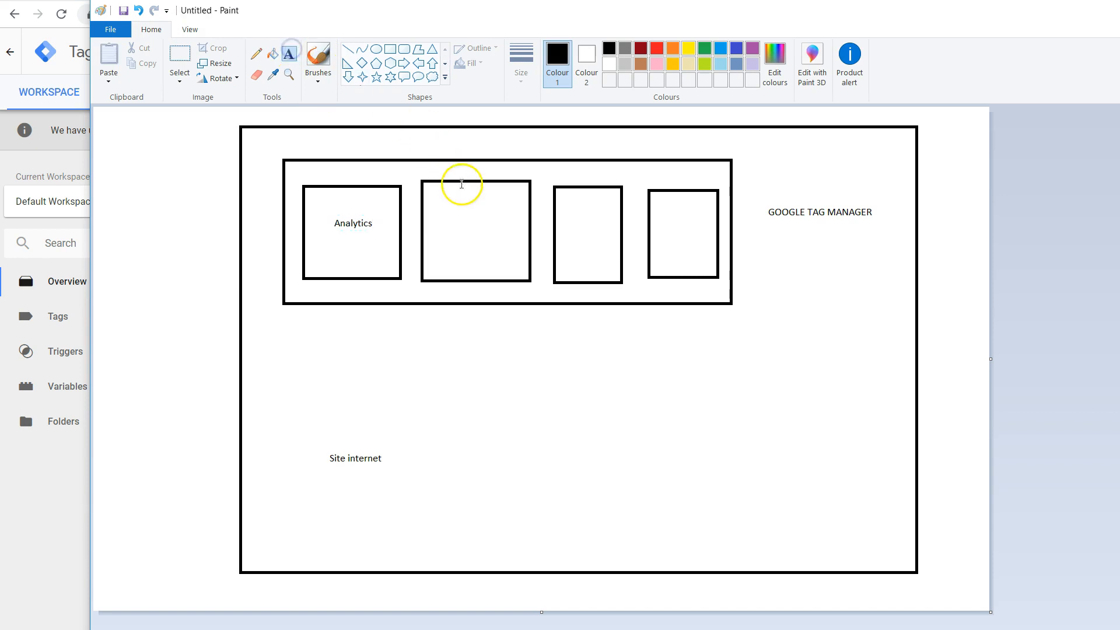
pyautogui.click(433, 230)
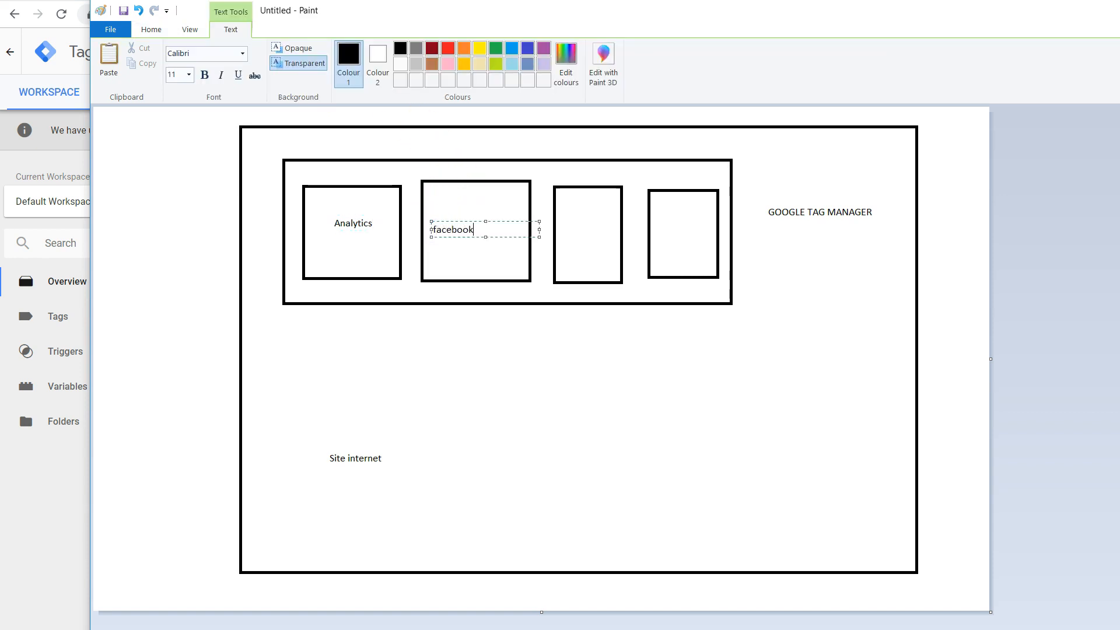
# - Return to Google Tag Manager and create a new tag named "Google Analytics - M-and-d"
pyautogui.click(69, 511)
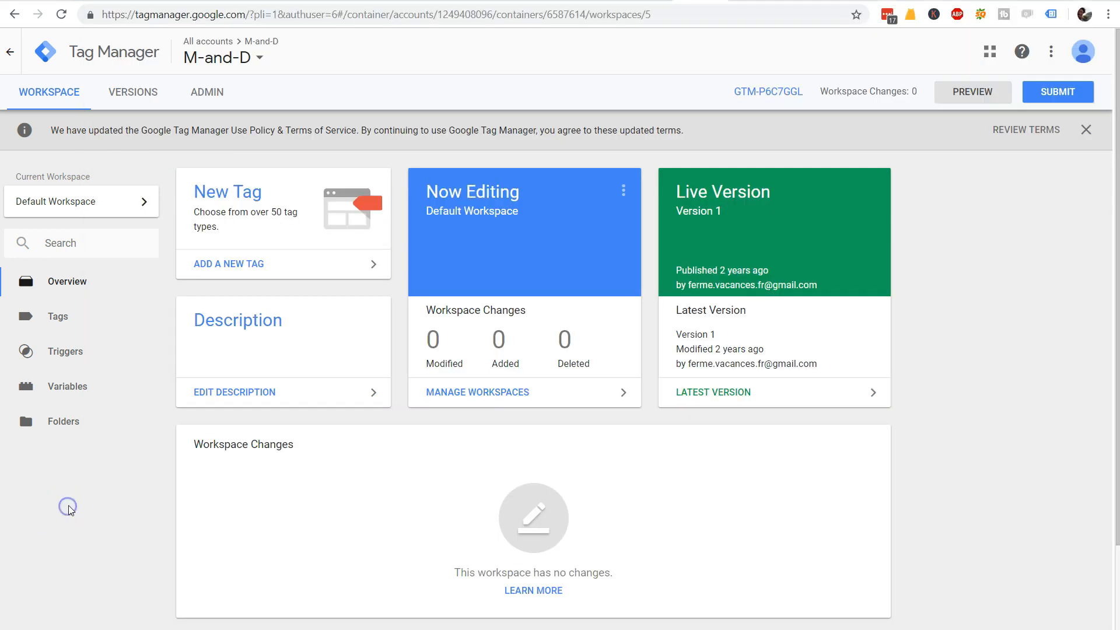
pyautogui.click(88, 317)
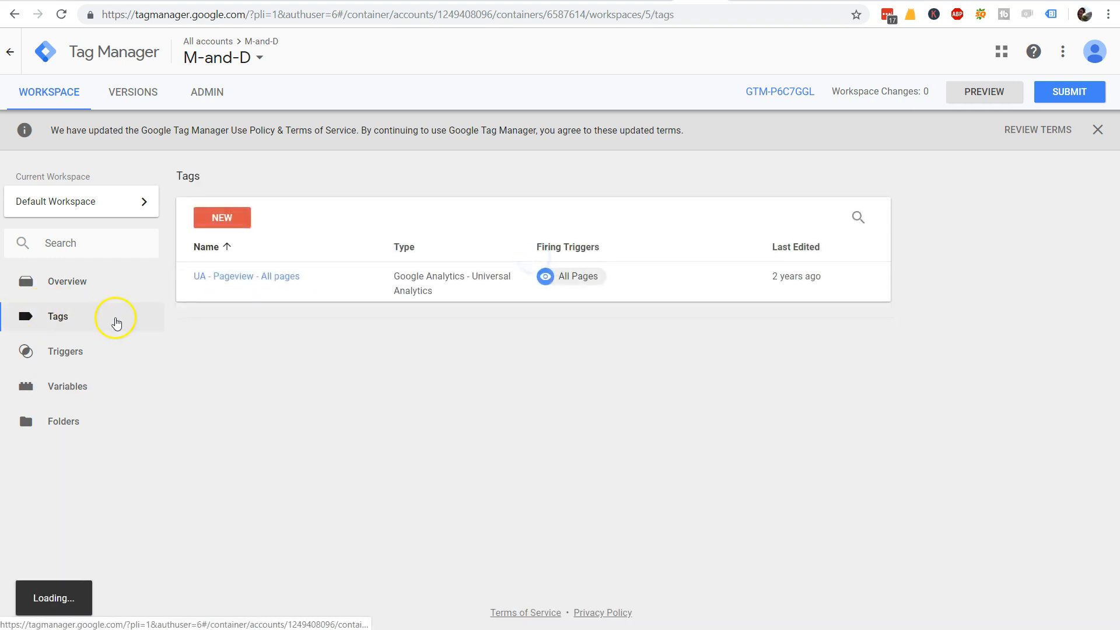
pyautogui.click(236, 220)
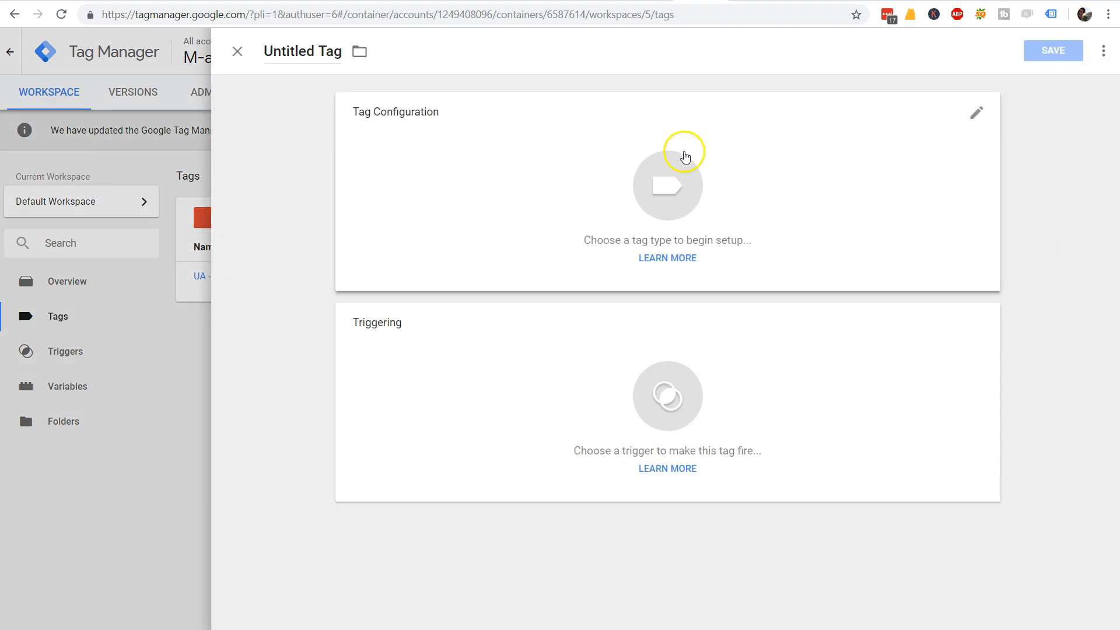
pyautogui.click(305, 51)
pyautogui.hotkey('ctrl', 'a')
pyautogui.write('Google Analytics')
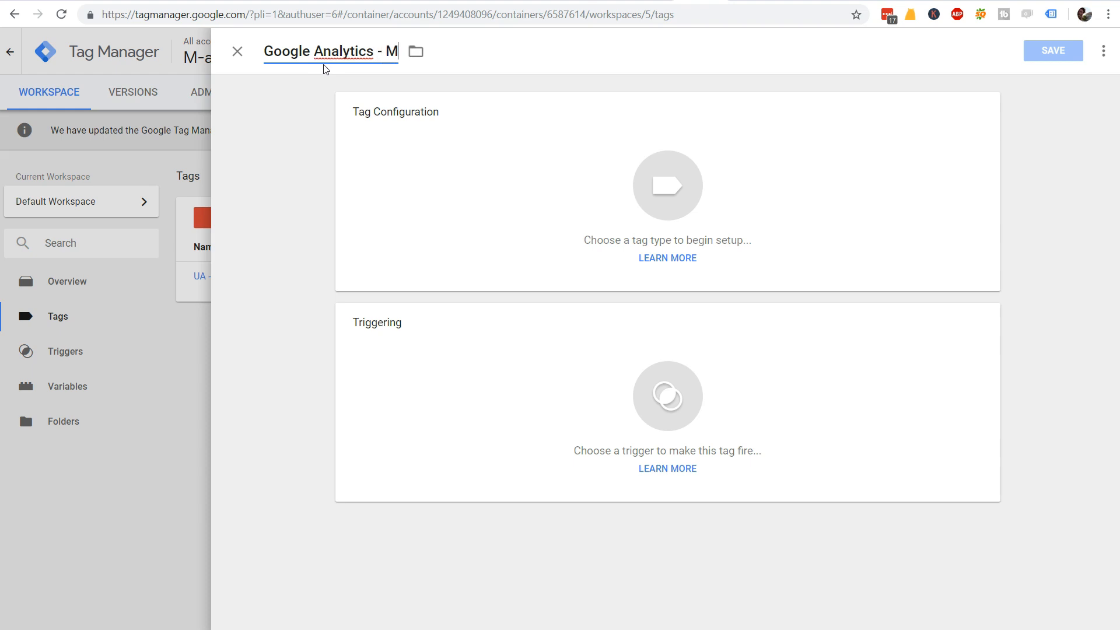
# - Set the tag type to Google Analytics - Universal Analytics and start a new Google Analytics Settings variable for it
pyautogui.click(763, 167)
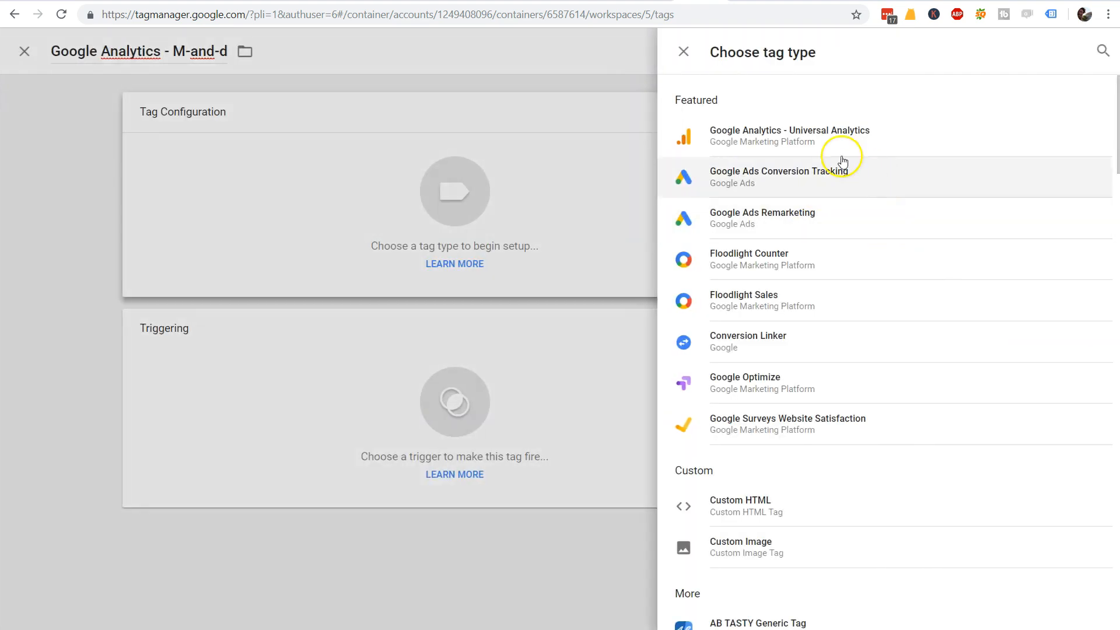
pyautogui.click(825, 146)
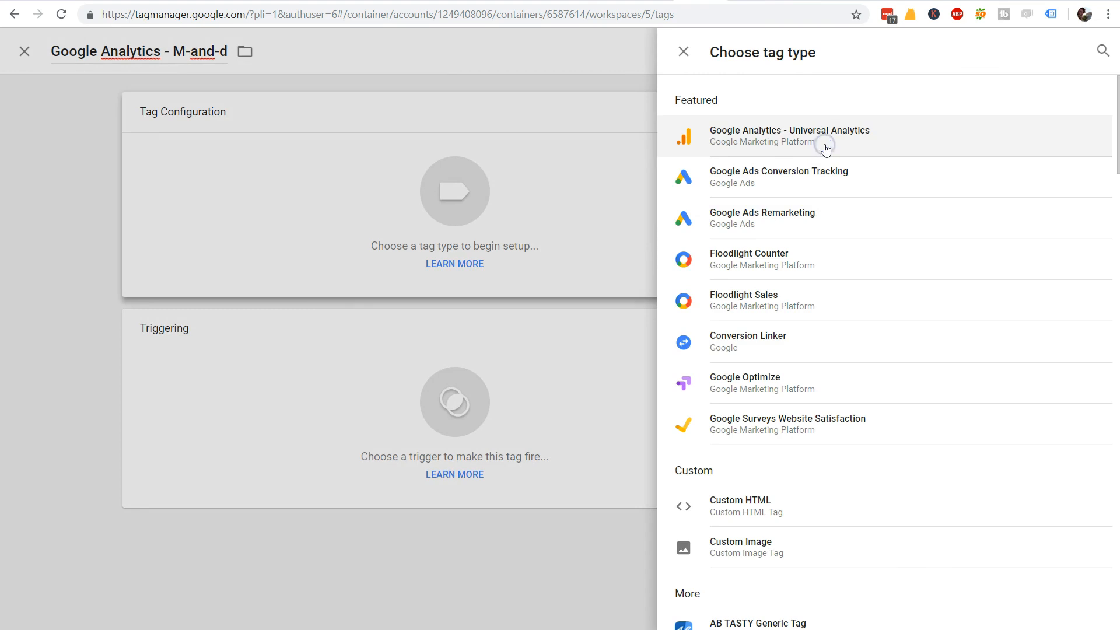
pyautogui.click(791, 150)
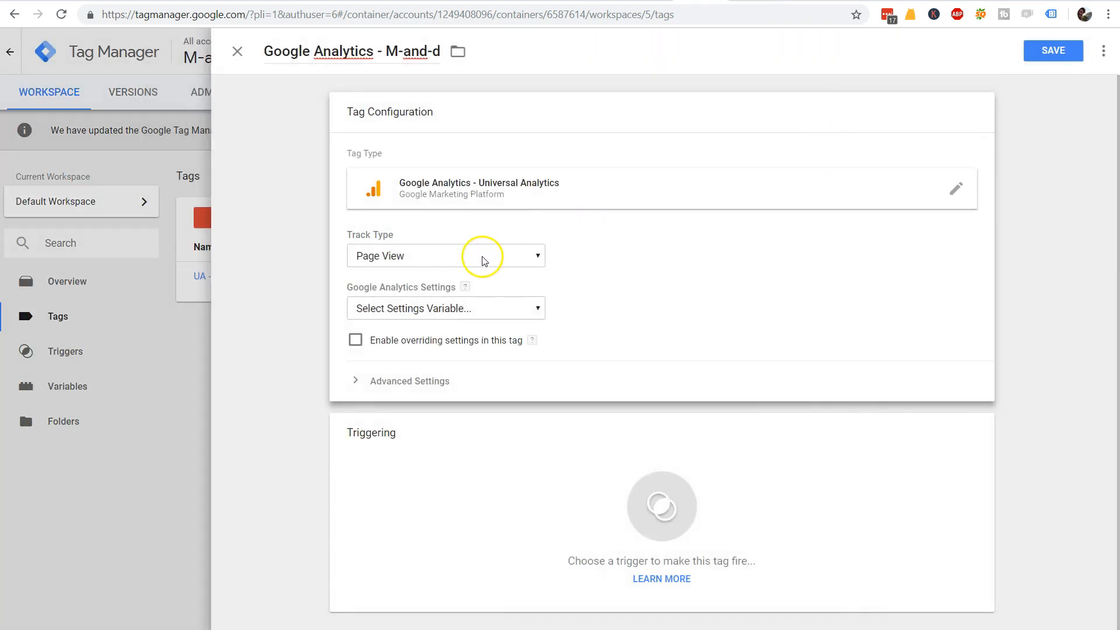
pyautogui.click(480, 309)
pyautogui.click(440, 364)
pyautogui.click(430, 315)
pyautogui.click(429, 353)
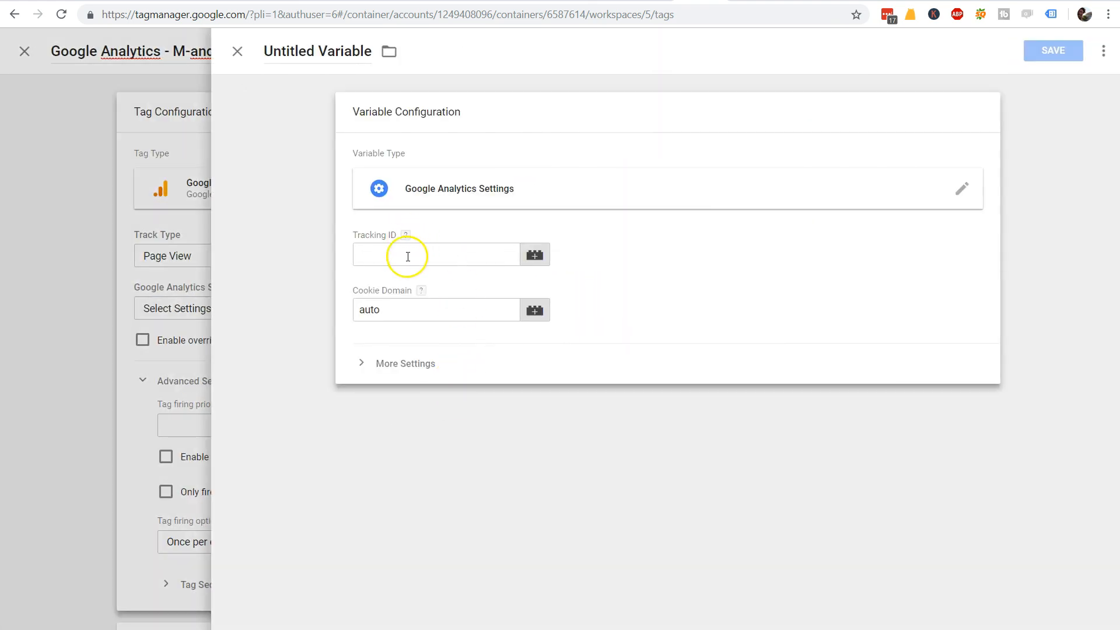
# - Copy the property's tracking ID from Google Analytics into the new variable, and save it under the name Google Analytics Settings
pyautogui.click(407, 257)
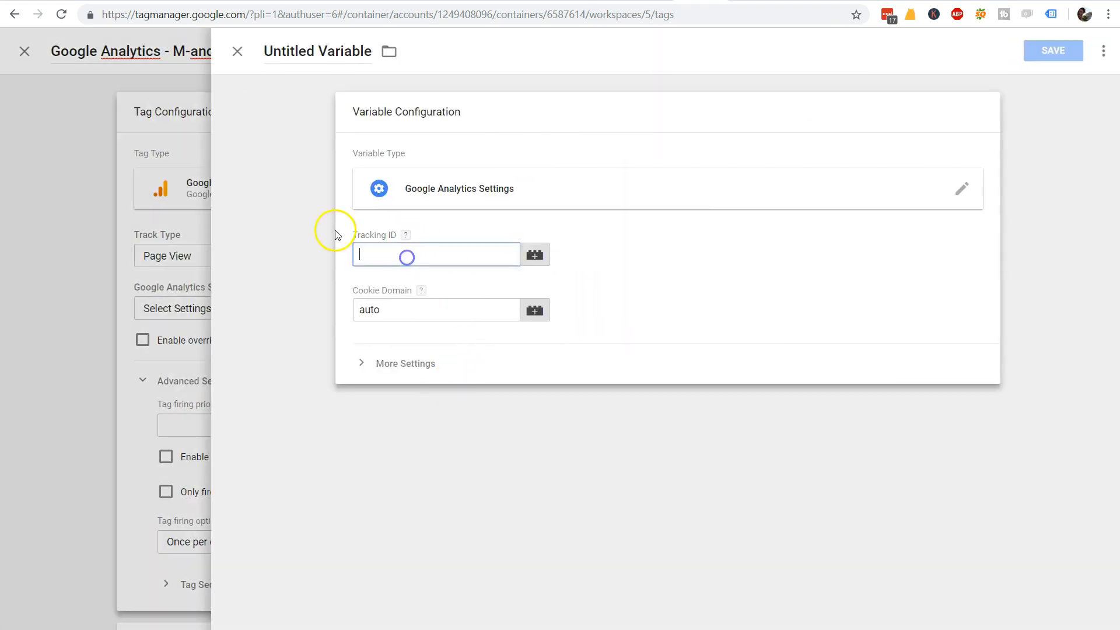
pyautogui.click(739, 1)
pyautogui.moveTo(323, 172); pyautogui.dragTo(237, 174)
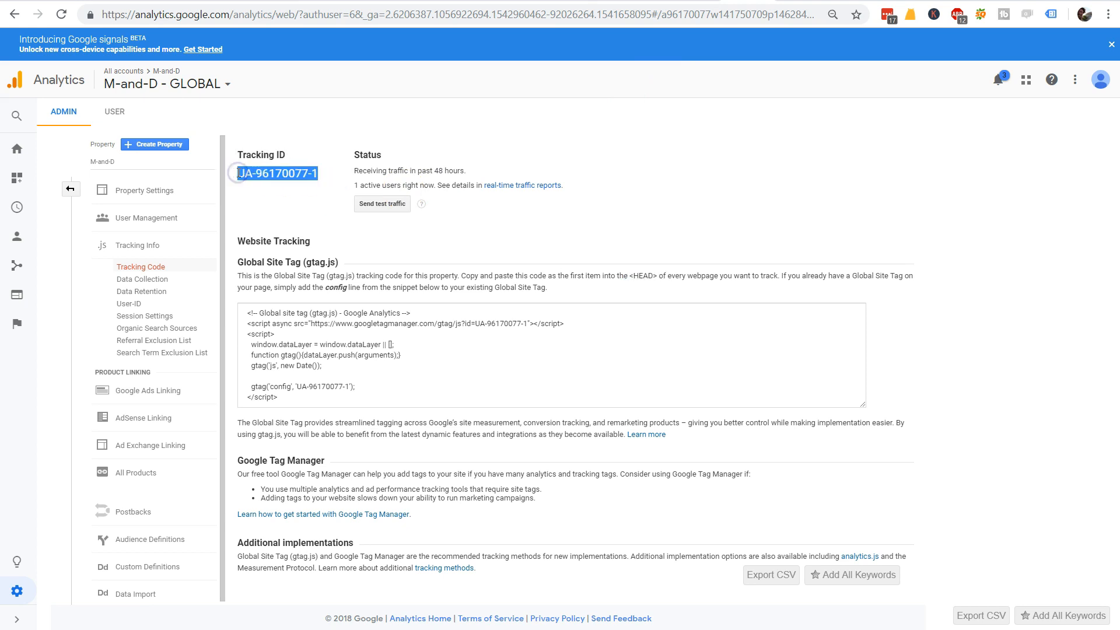
pyautogui.click(700, 1)
pyautogui.write('UA-96170077-1')
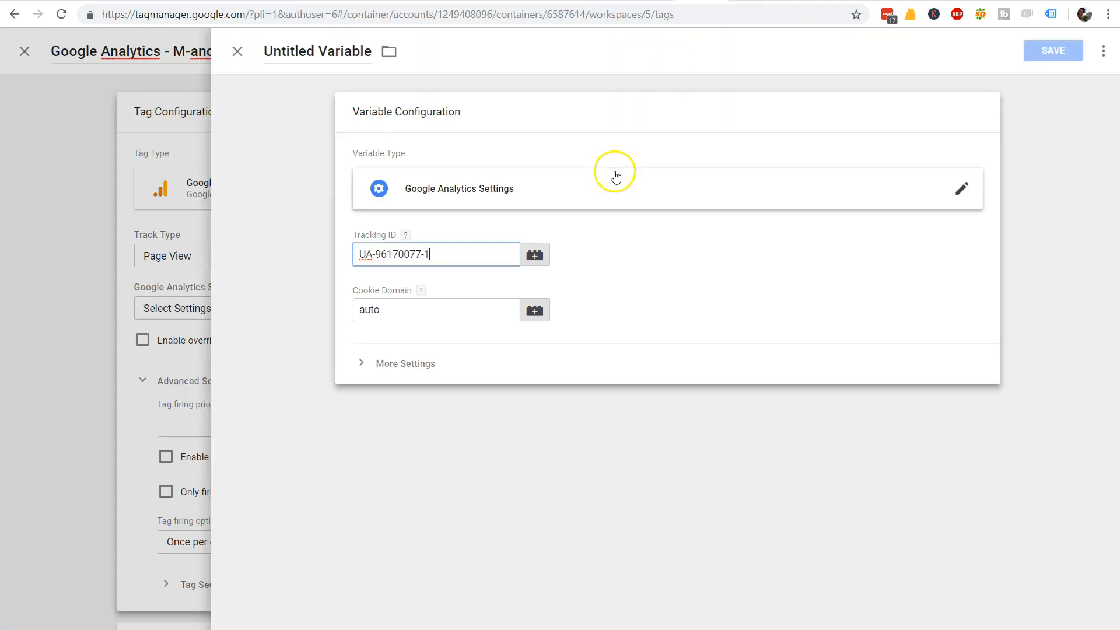
pyautogui.click(1052, 51)
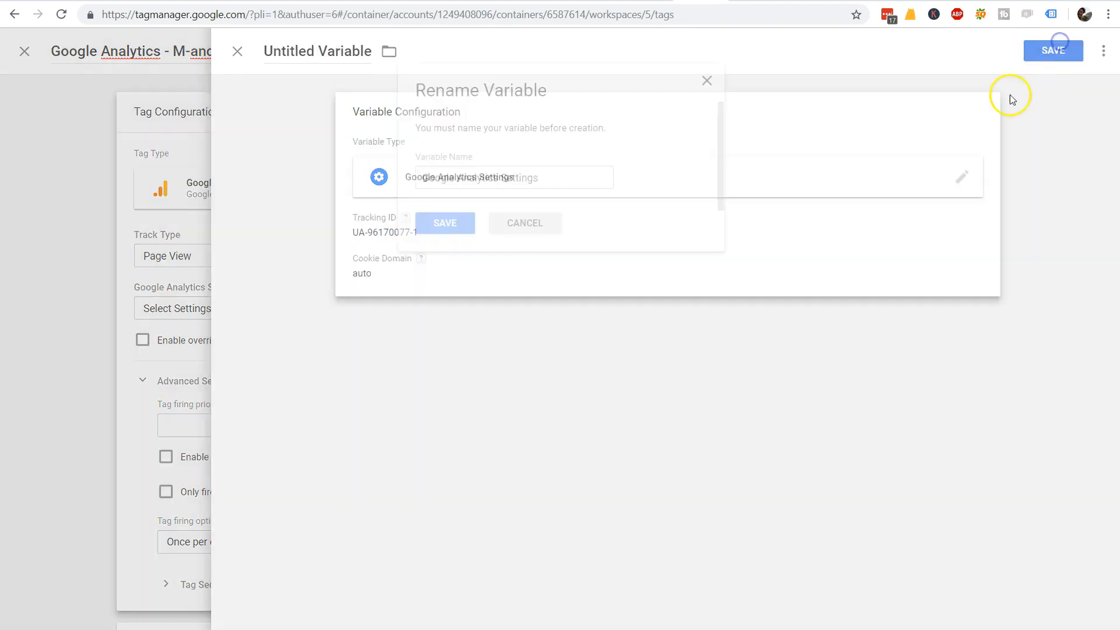
pyautogui.click(447, 225)
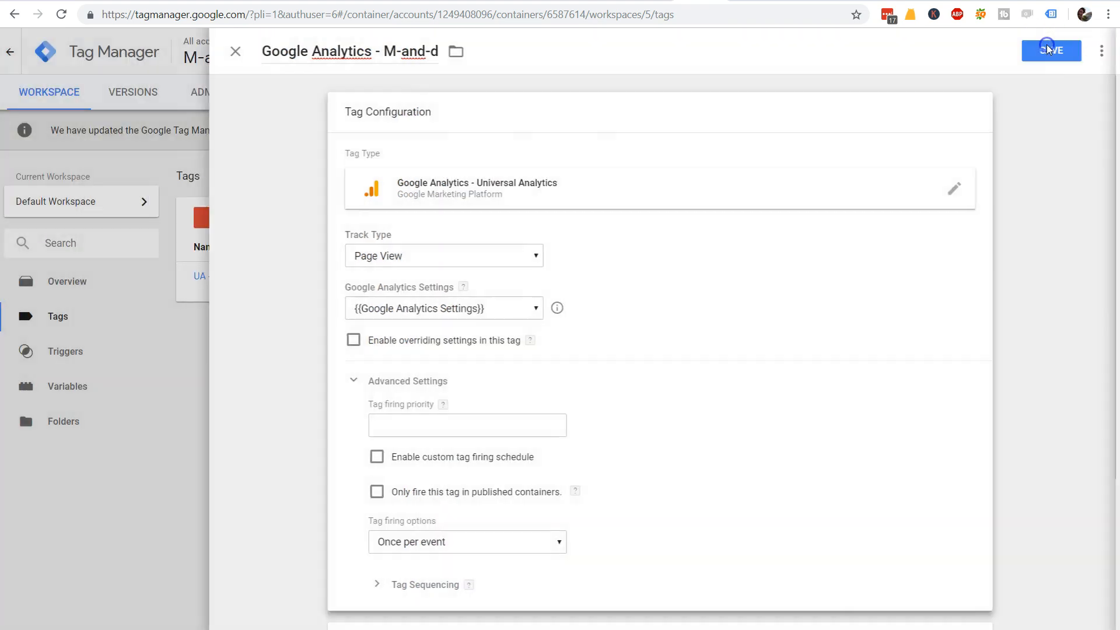
# - Try to save the tag, stay on it without discarding changes, and assign the All Pages trigger
pyautogui.click(1043, 48)
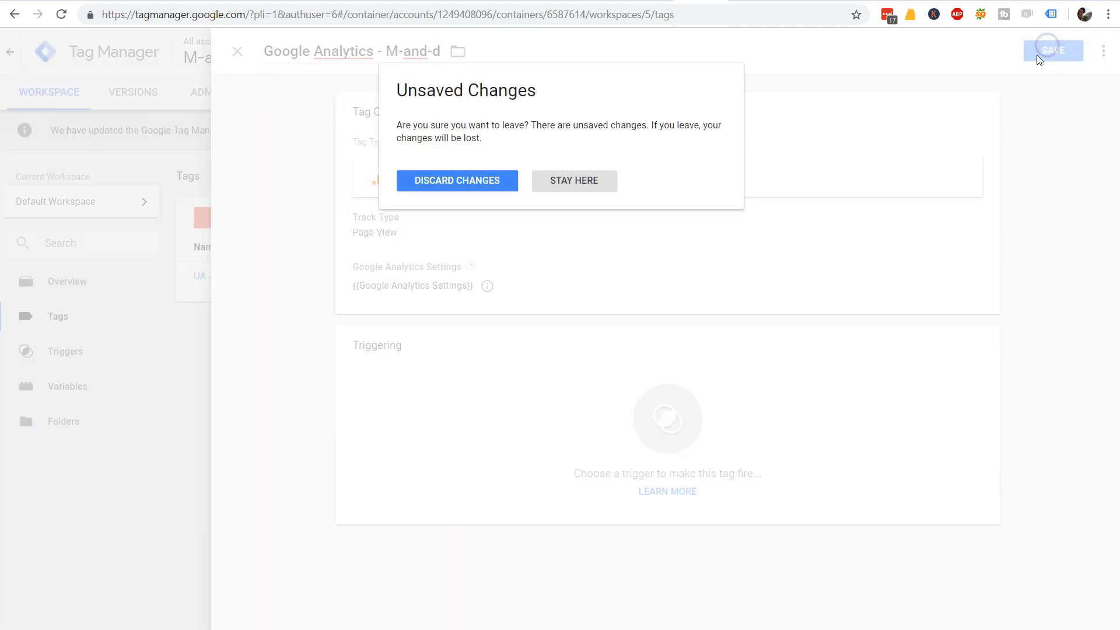
pyautogui.click(581, 183)
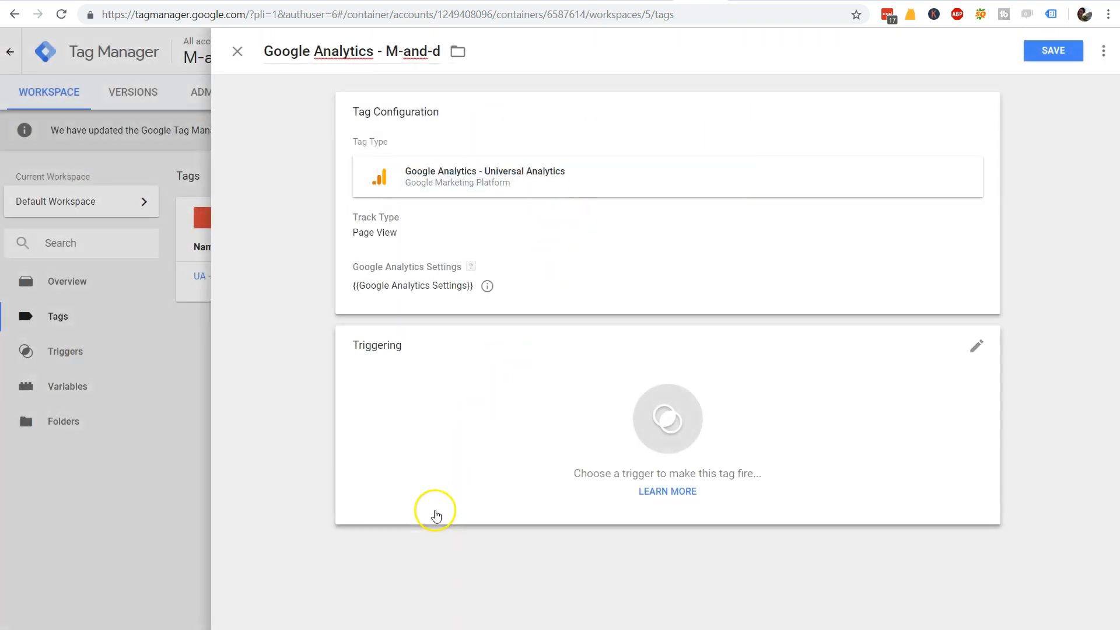
pyautogui.click(439, 419)
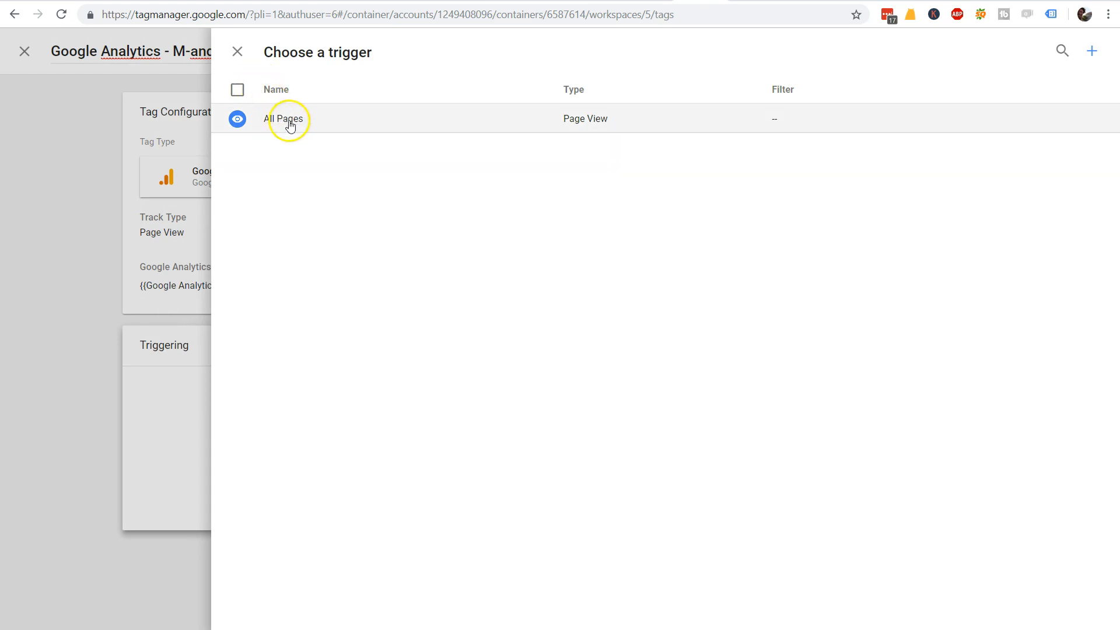
pyautogui.click(288, 121)
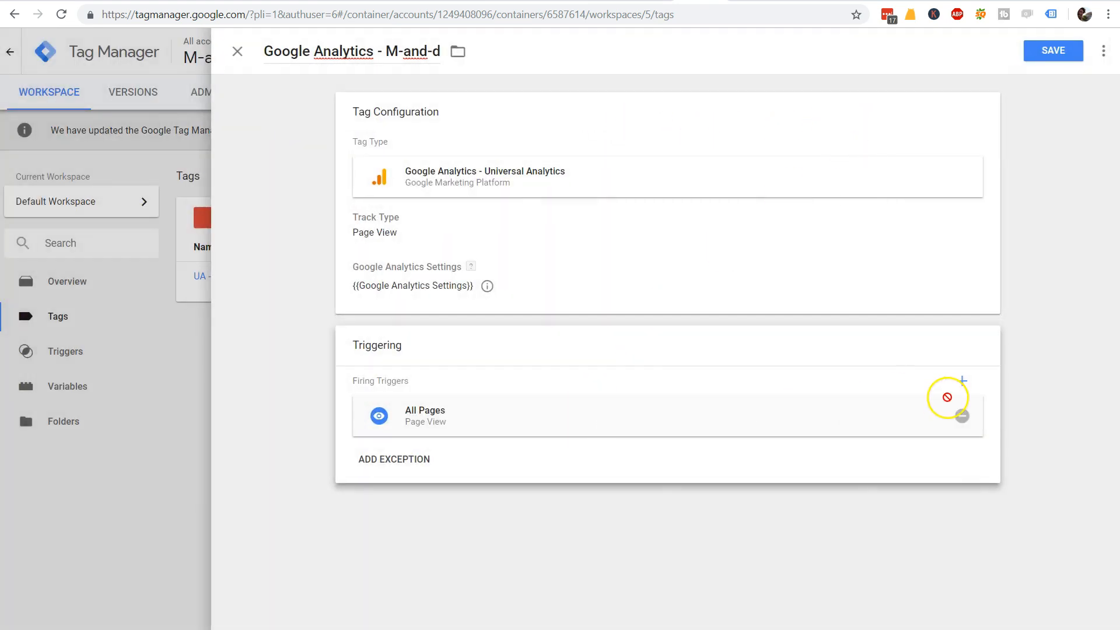
# - Remove the All Pages trigger from the tag, add it again, and save the tag
pyautogui.click(962, 415)
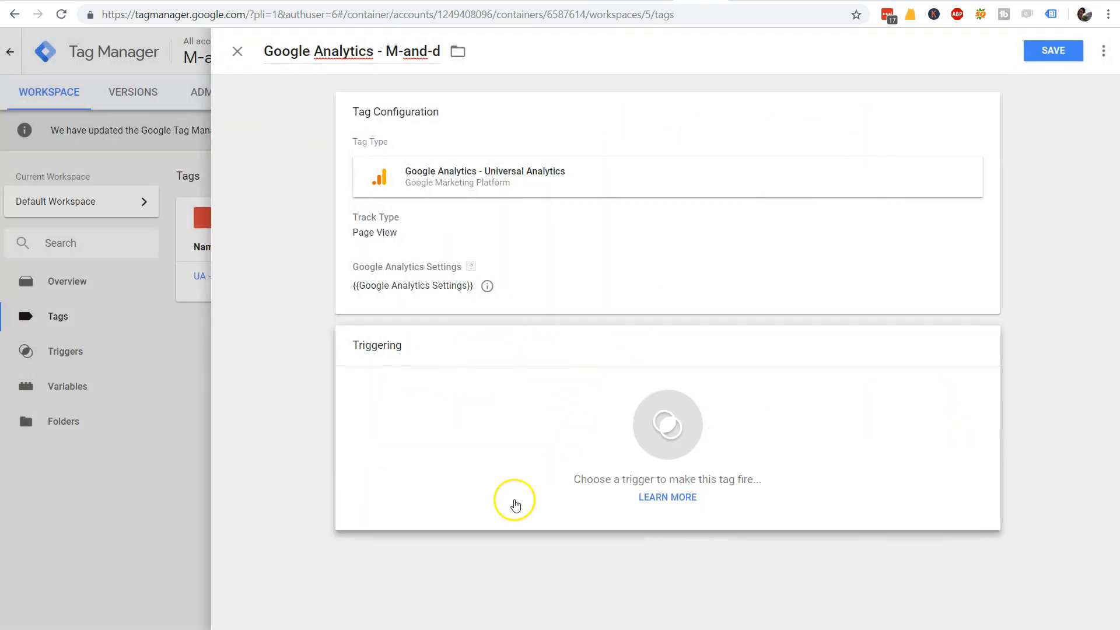
pyautogui.click(624, 406)
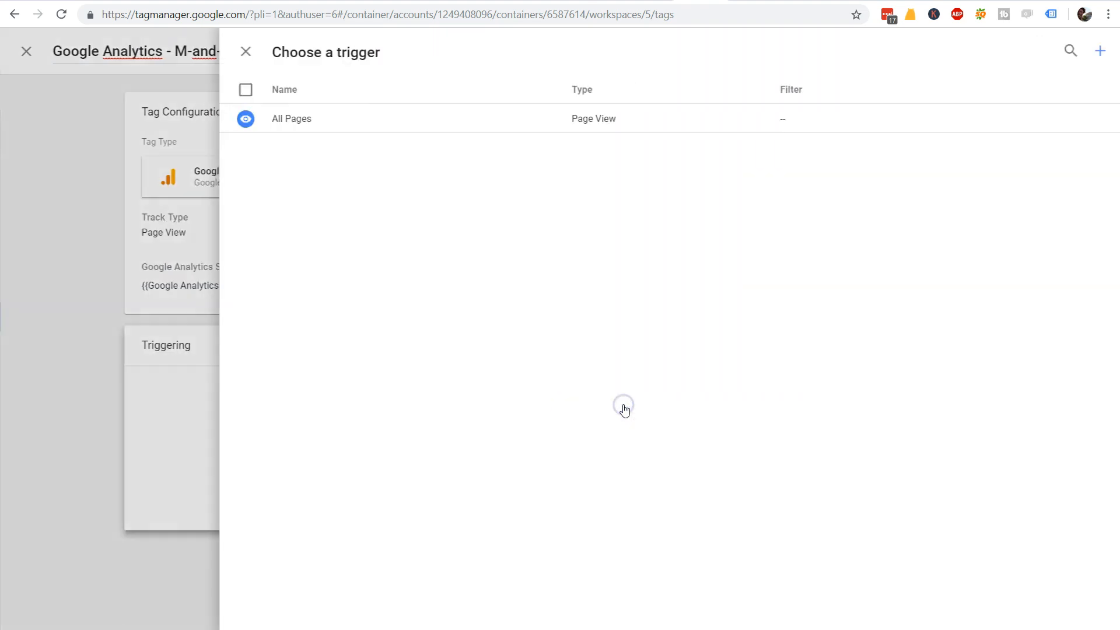
pyautogui.click(283, 119)
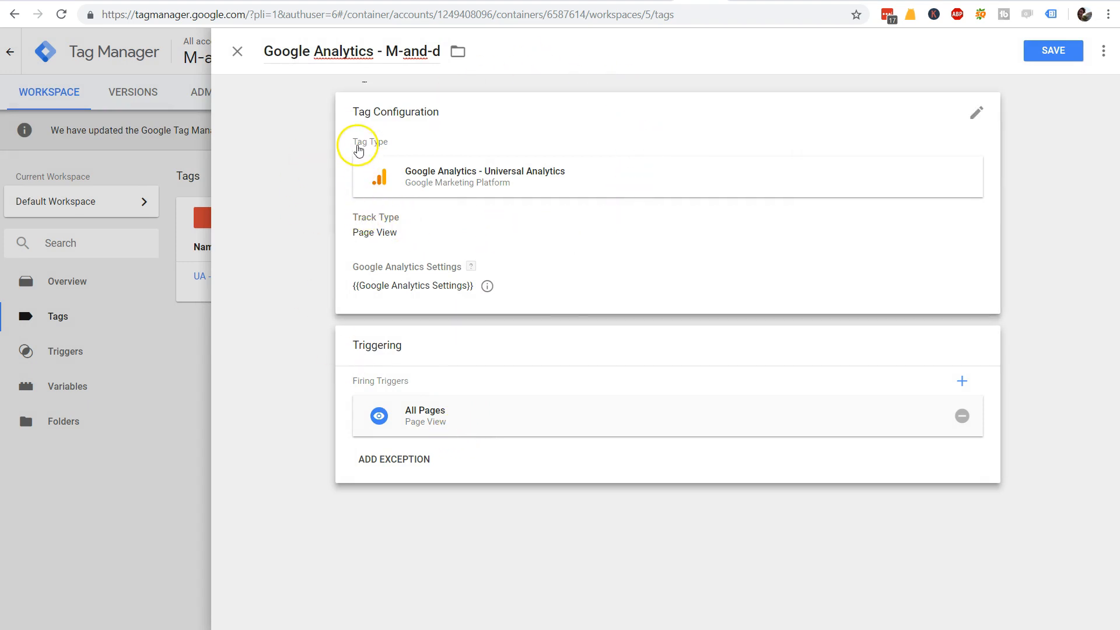
pyautogui.moveTo(469, 264)
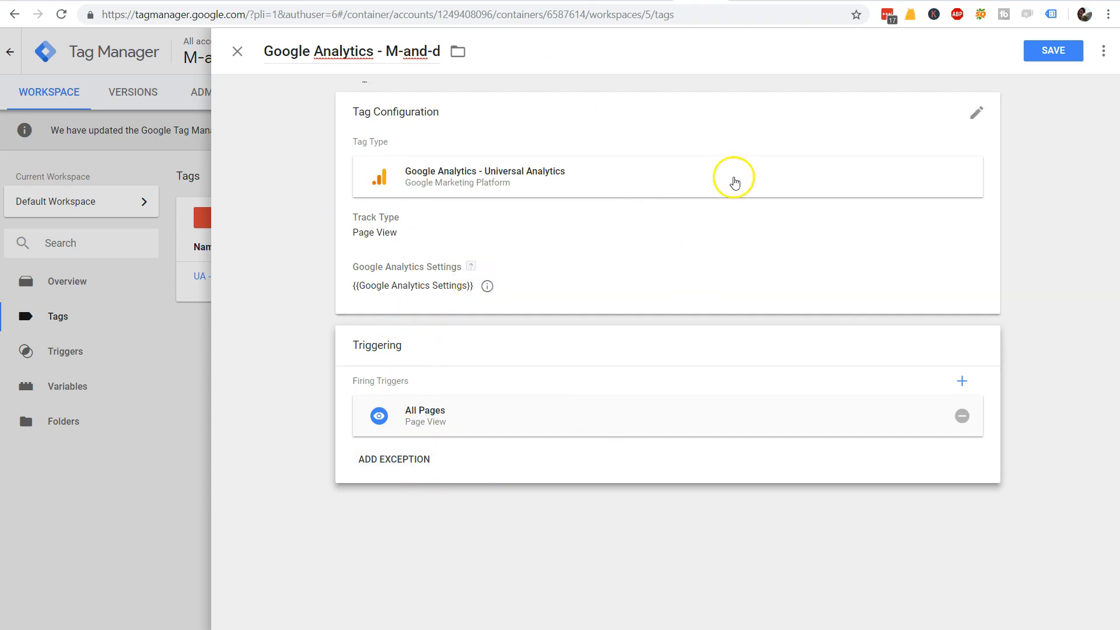
pyautogui.click(1061, 57)
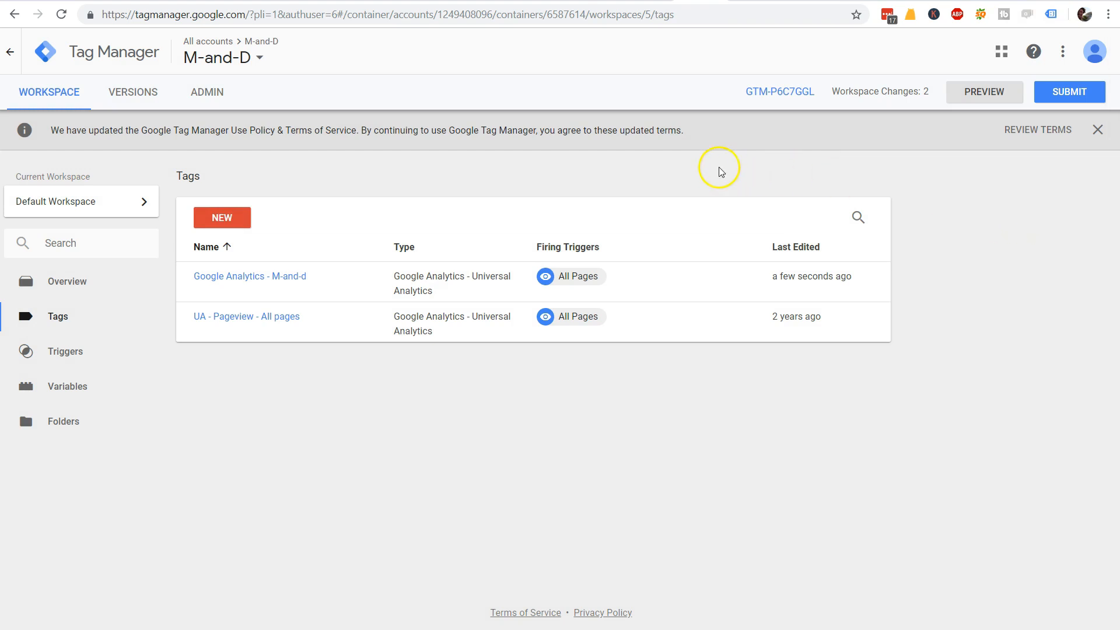
# - Open the M-and-D container's installation code and select the snippet meant for the page head
pyautogui.click(792, 93)
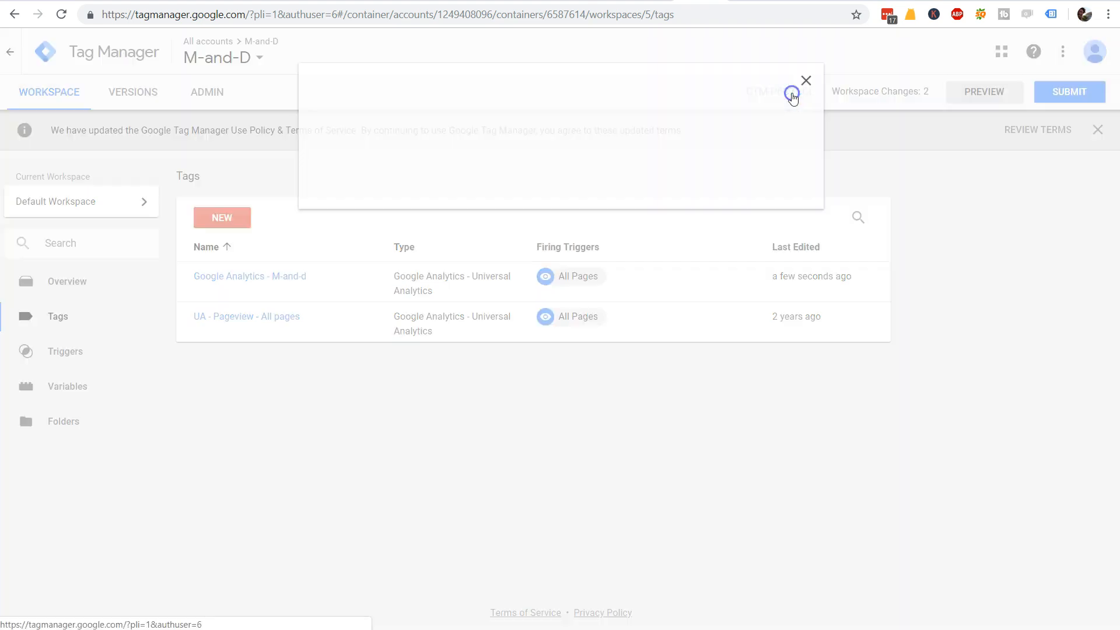
pyautogui.click(509, 231)
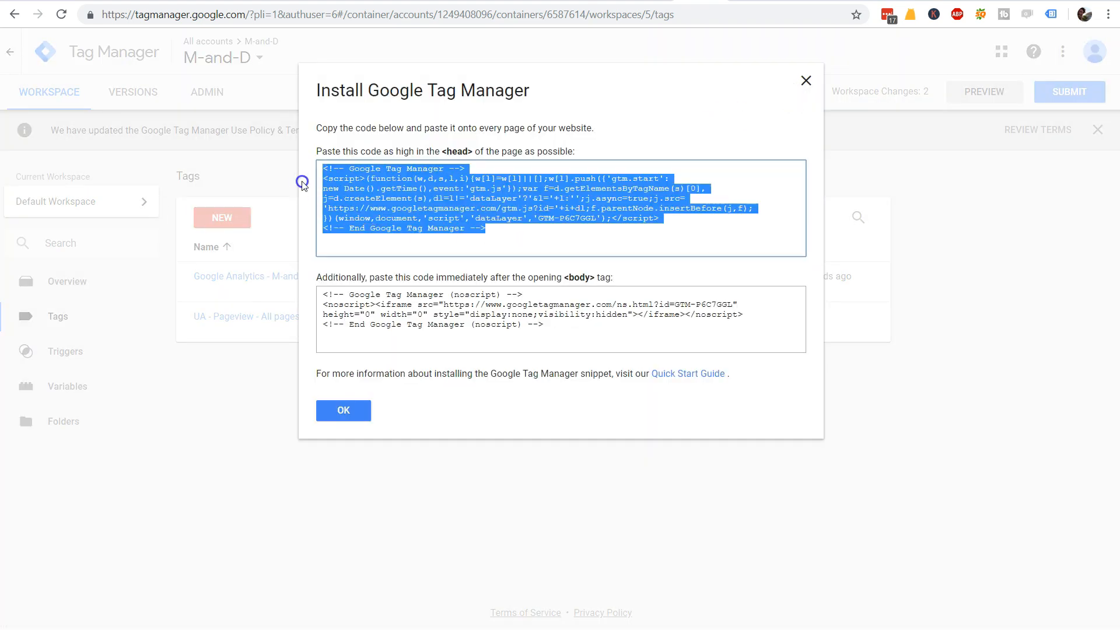
pyautogui.click(551, 244)
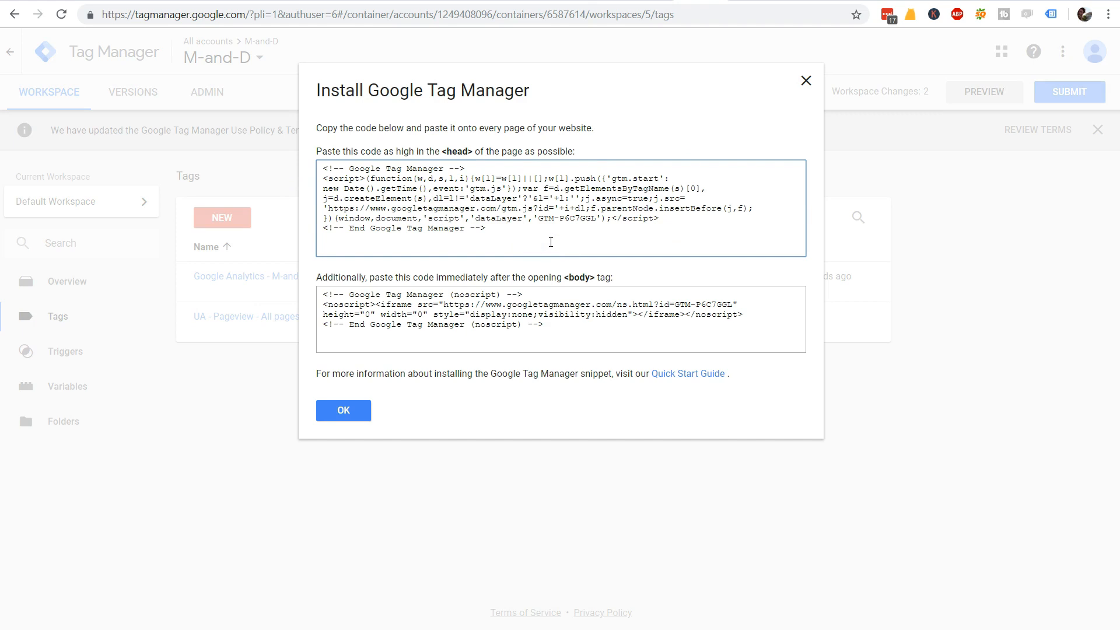
pyautogui.click(518, 231)
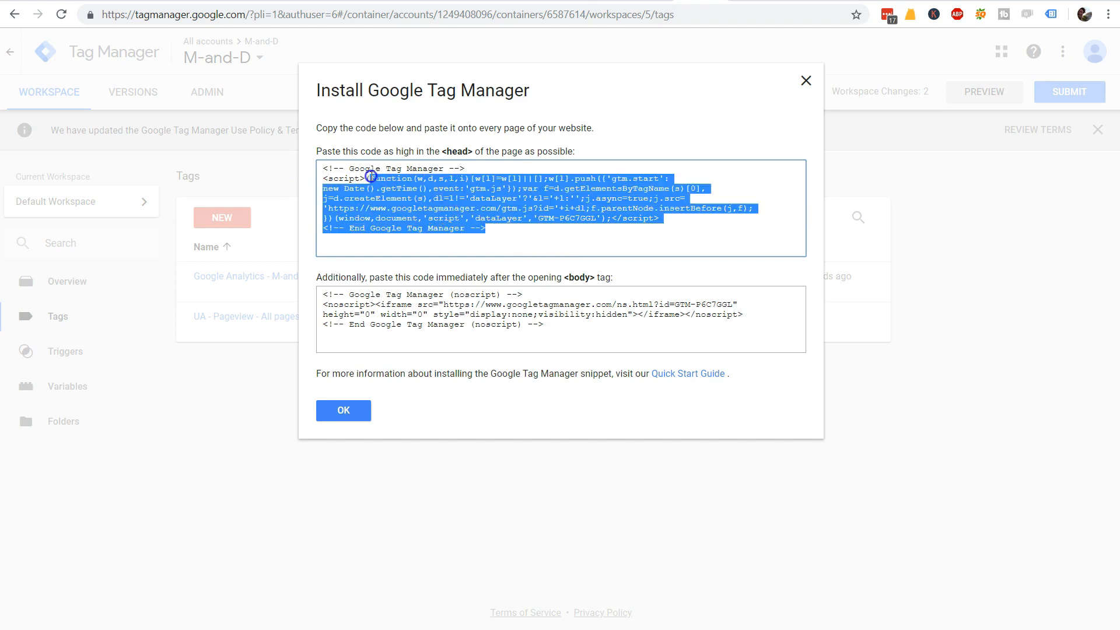
pyautogui.click(619, 247)
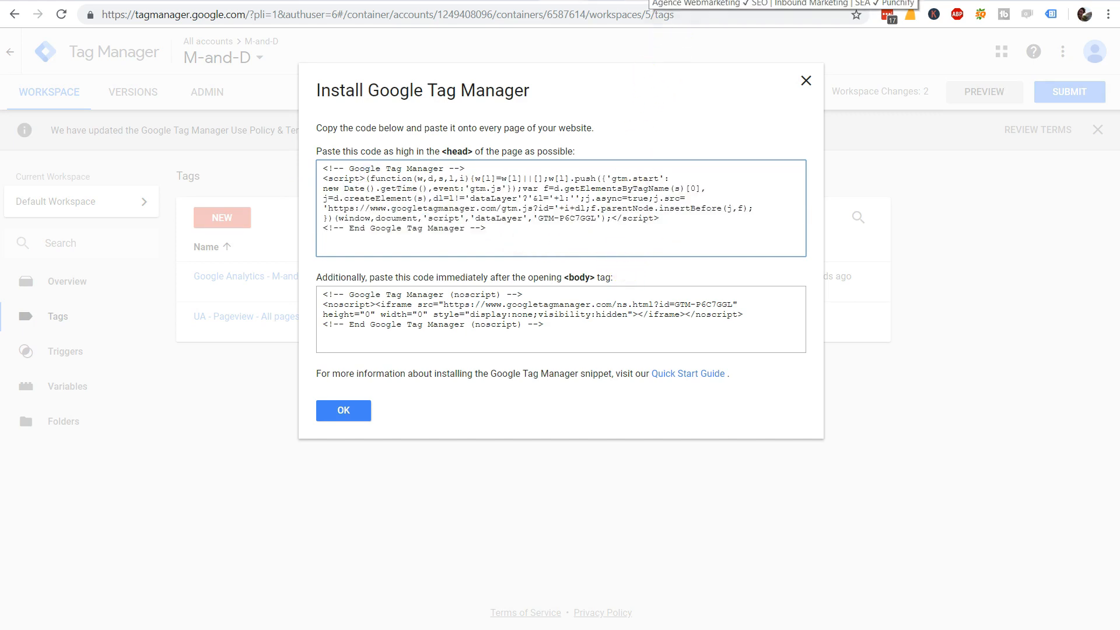
# - Switch to the WordPress admin, open the page for adding plugins, and search for tomiduracell
pyautogui.click(411, 1)
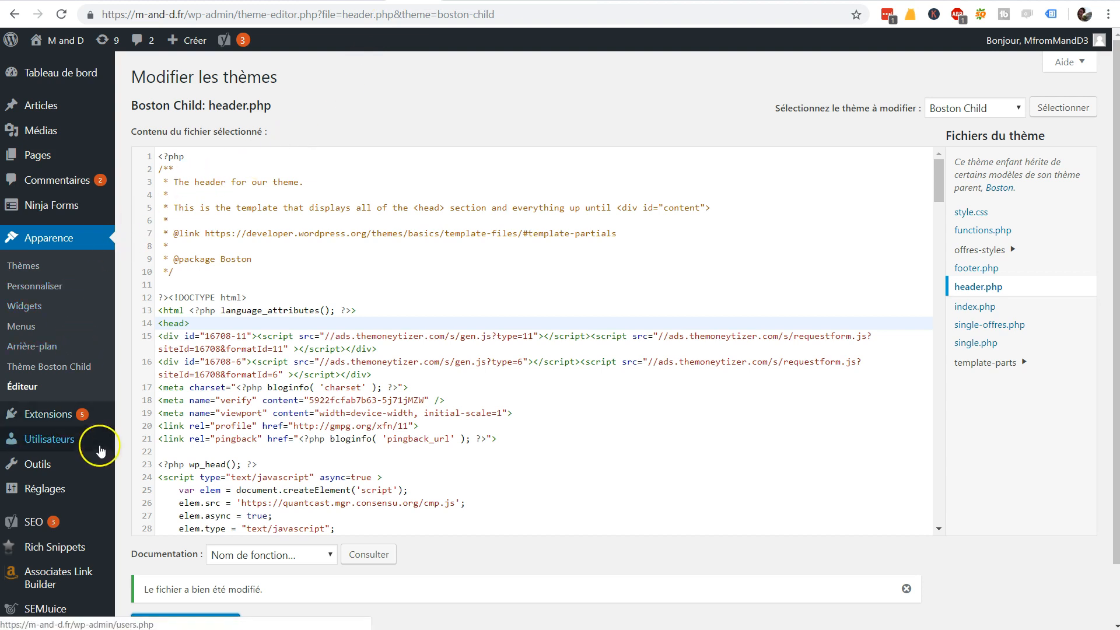
pyautogui.moveTo(52, 415)
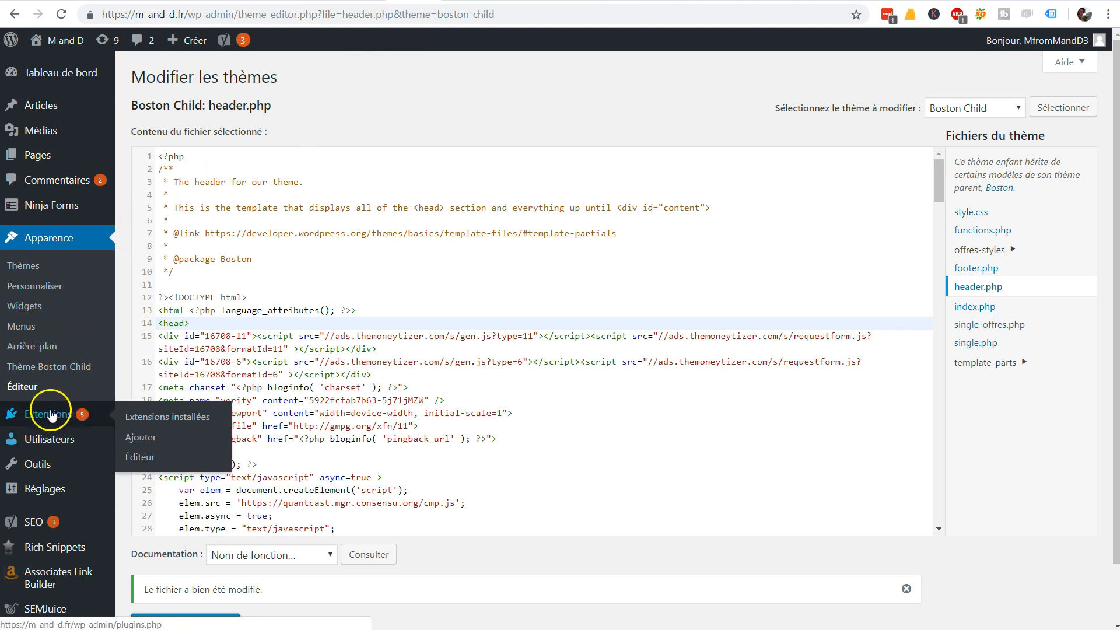
pyautogui.click(153, 421)
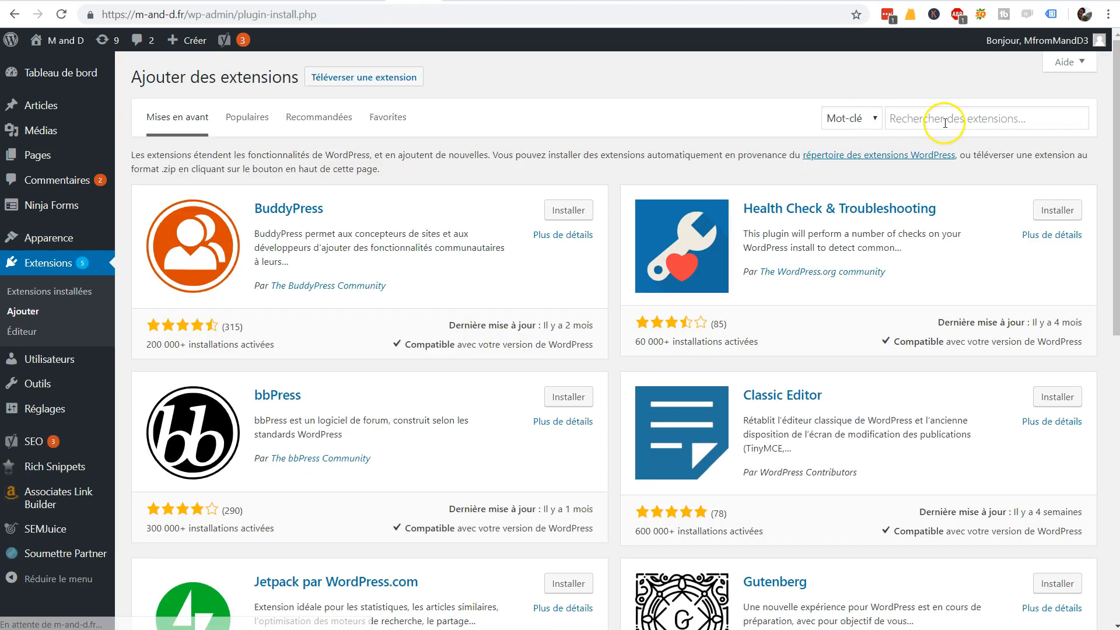
pyautogui.click(950, 122)
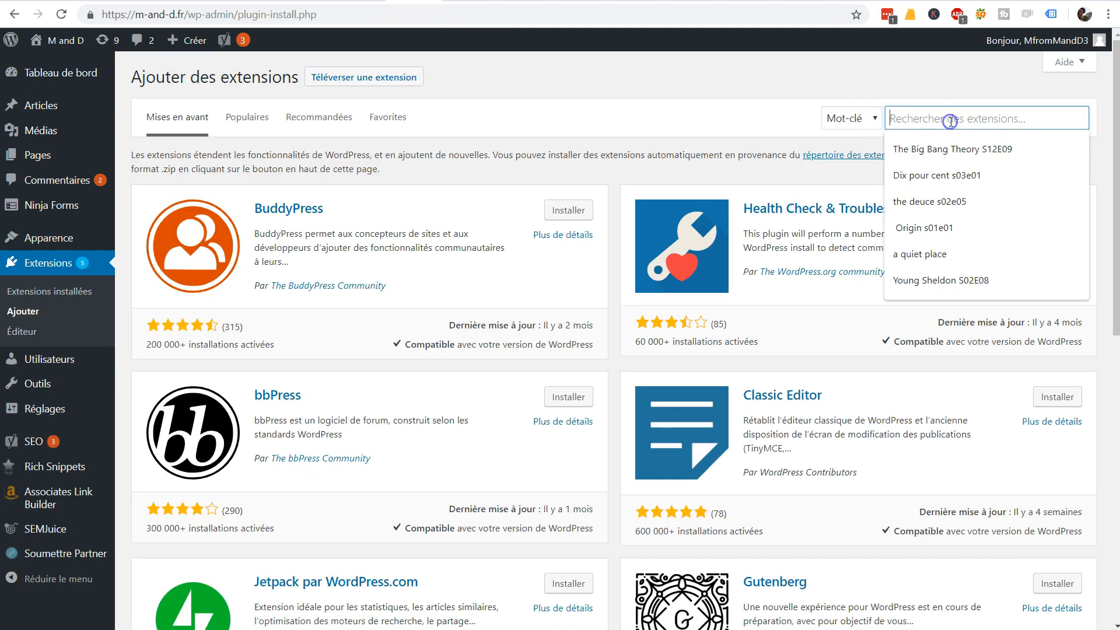
pyautogui.write('tomiduracell')
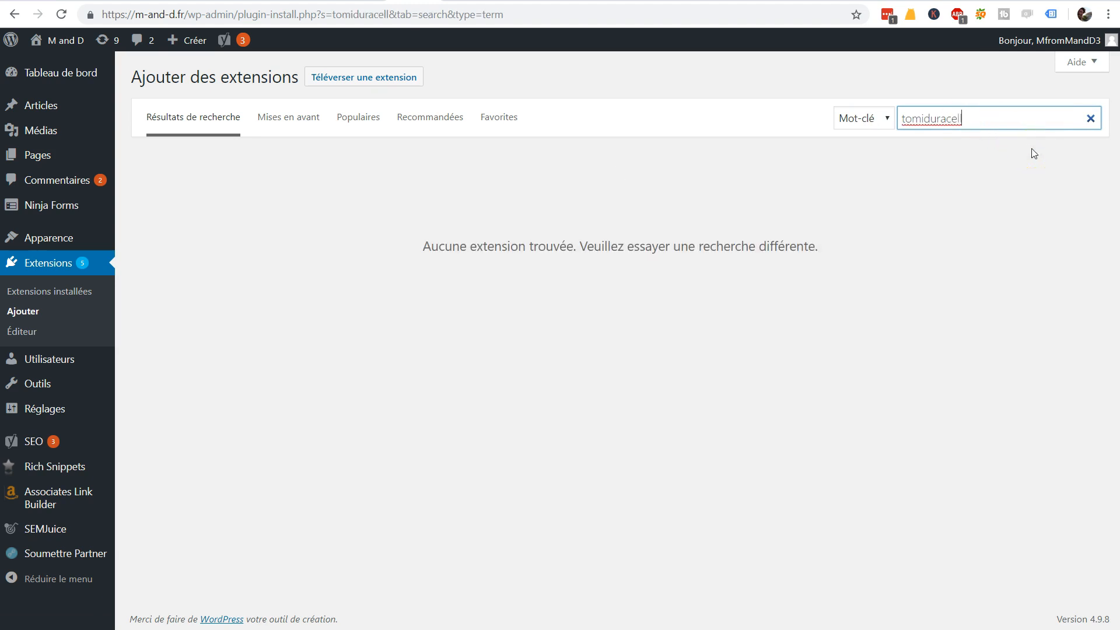
# - Search the plugins for google tag manager and activate DuracellTomi's Google Tag Manager for WordPress
pyautogui.click(929, 119)
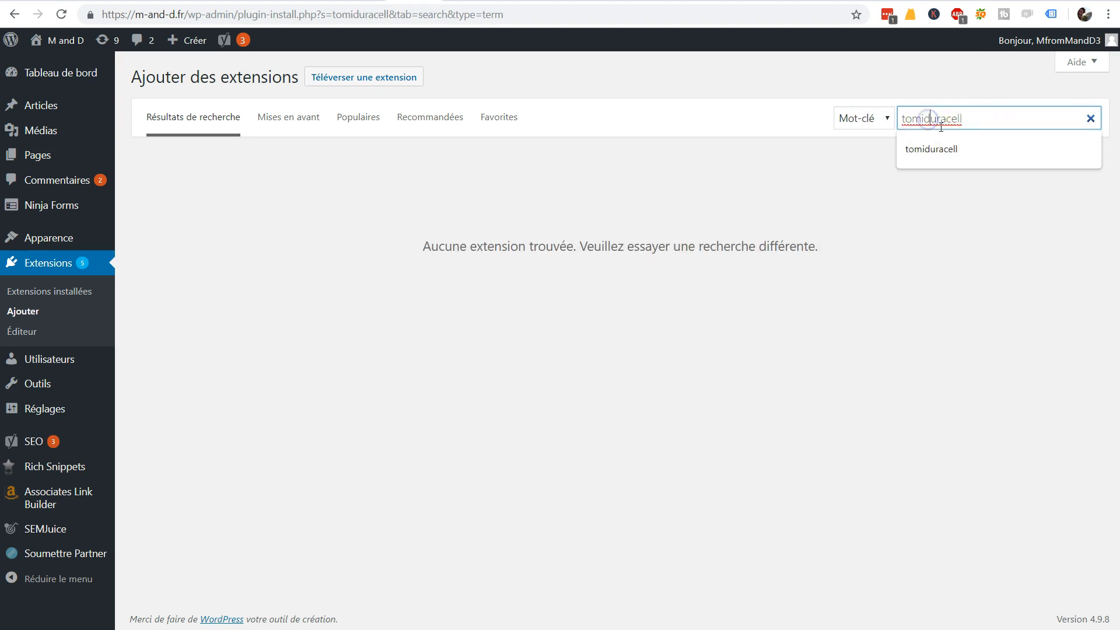
pyautogui.tripleClick(997, 121)
pyautogui.write('google tag manager')
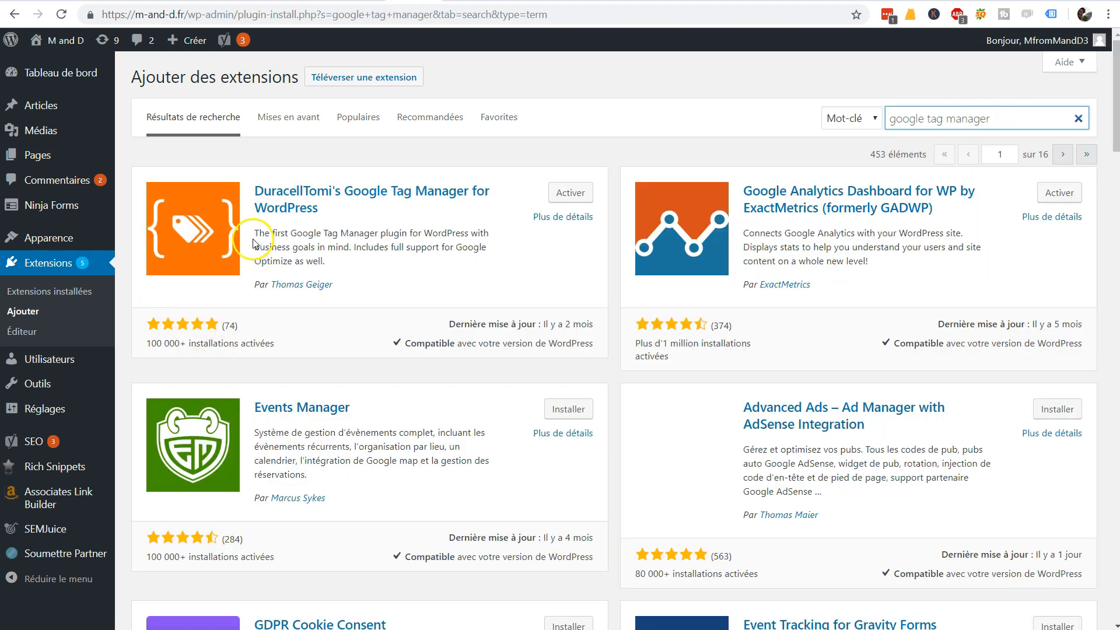
pyautogui.click(586, 201)
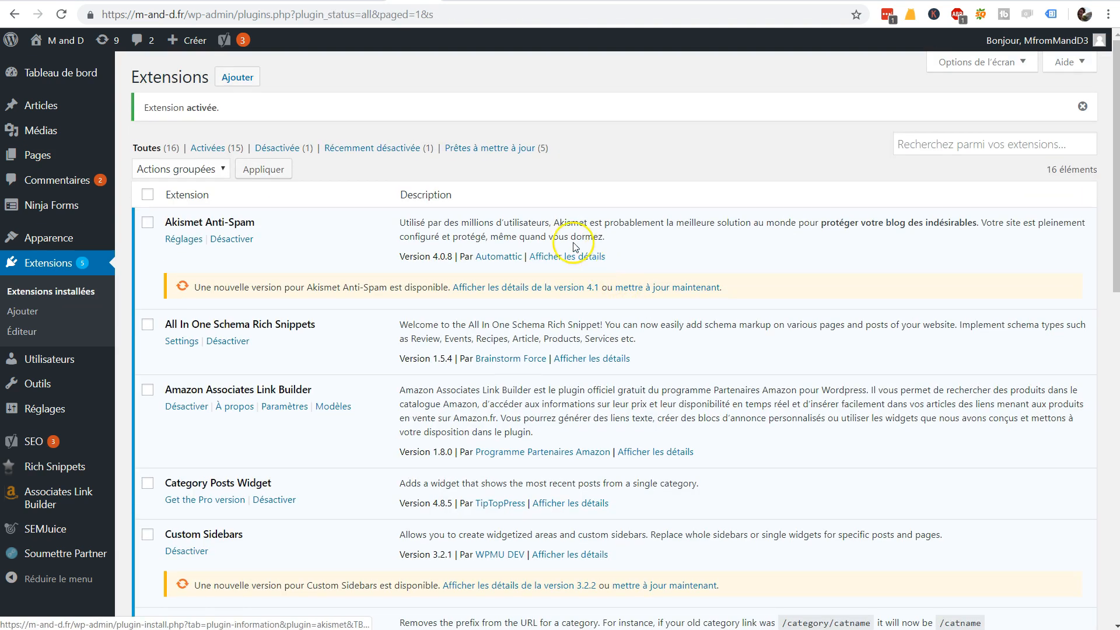
# - Open the settings of the Google Tag Manager for Wordpress plugin from the installed plugins list
pyautogui.scroll(-5, 484, 306)
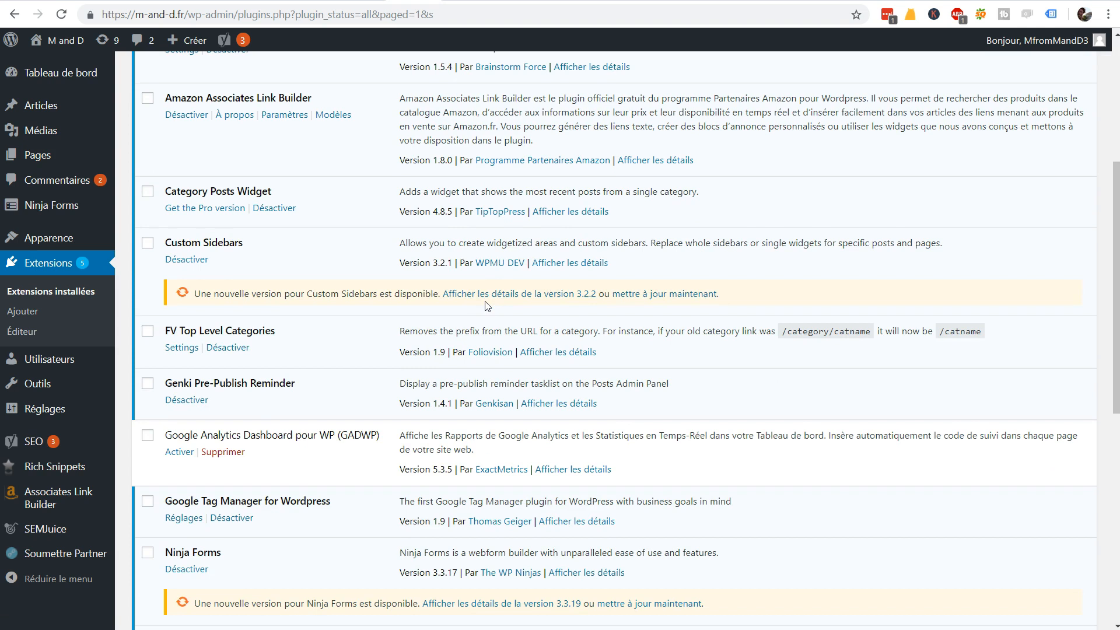
pyautogui.scroll(-1, 487, 306)
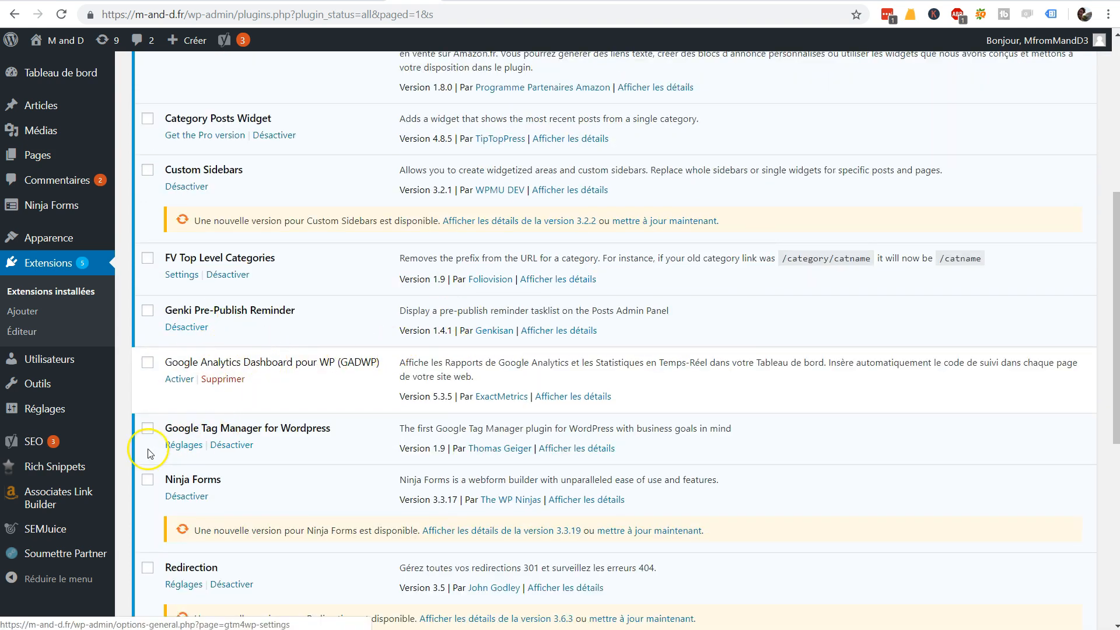
pyautogui.click(182, 447)
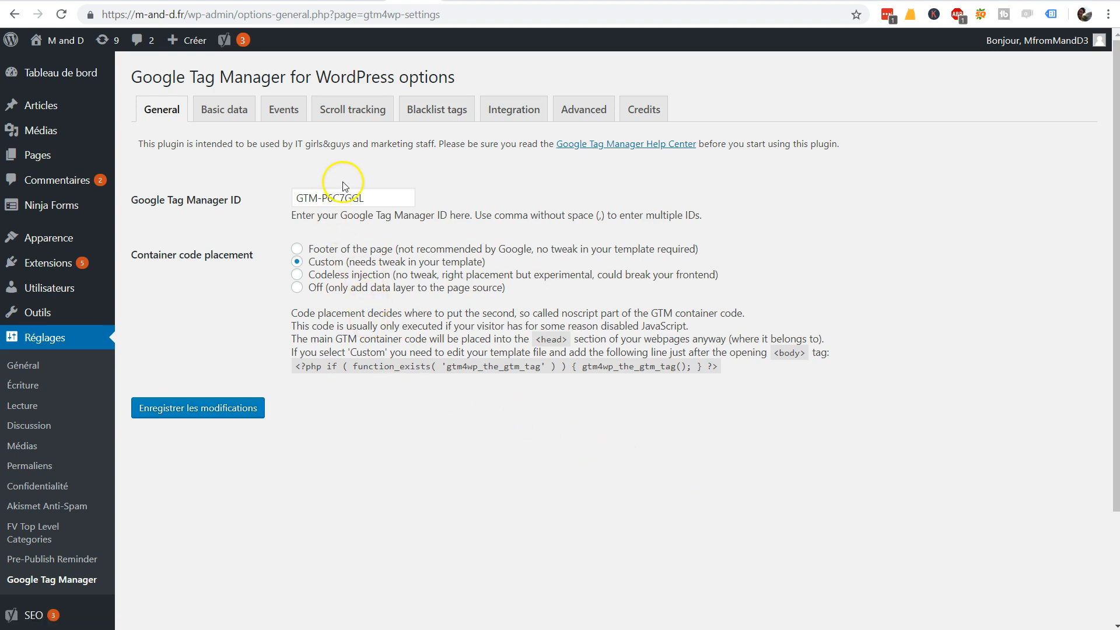
# - Copy the container ID from Tag Manager's installation snippet and enter it as the plugin's Google Tag Manager ID
pyautogui.click(696, 2)
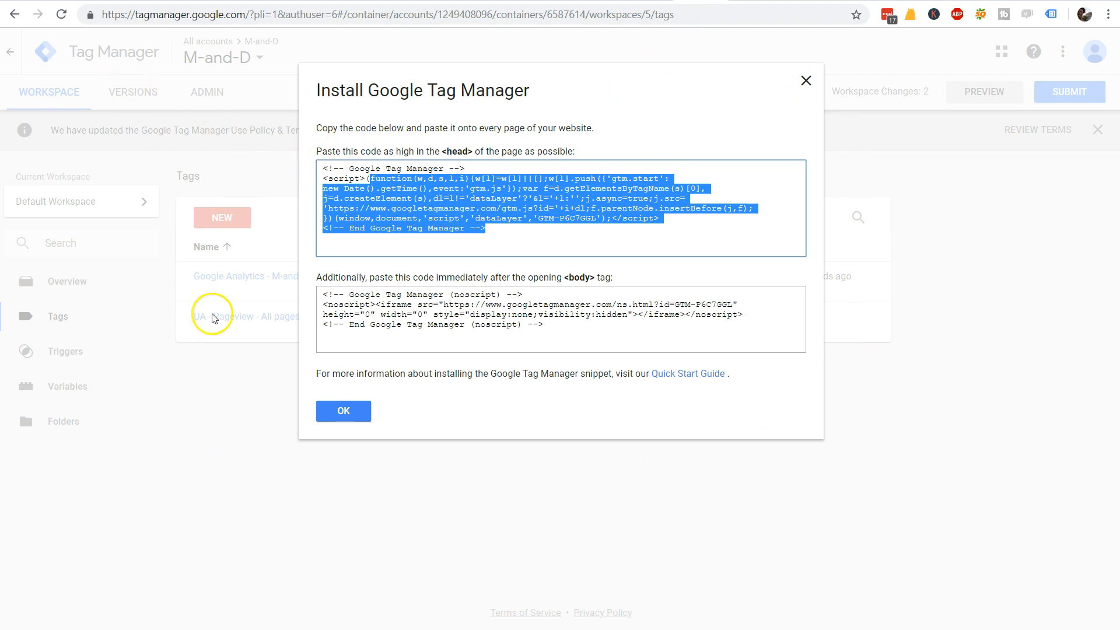
pyautogui.click(533, 230)
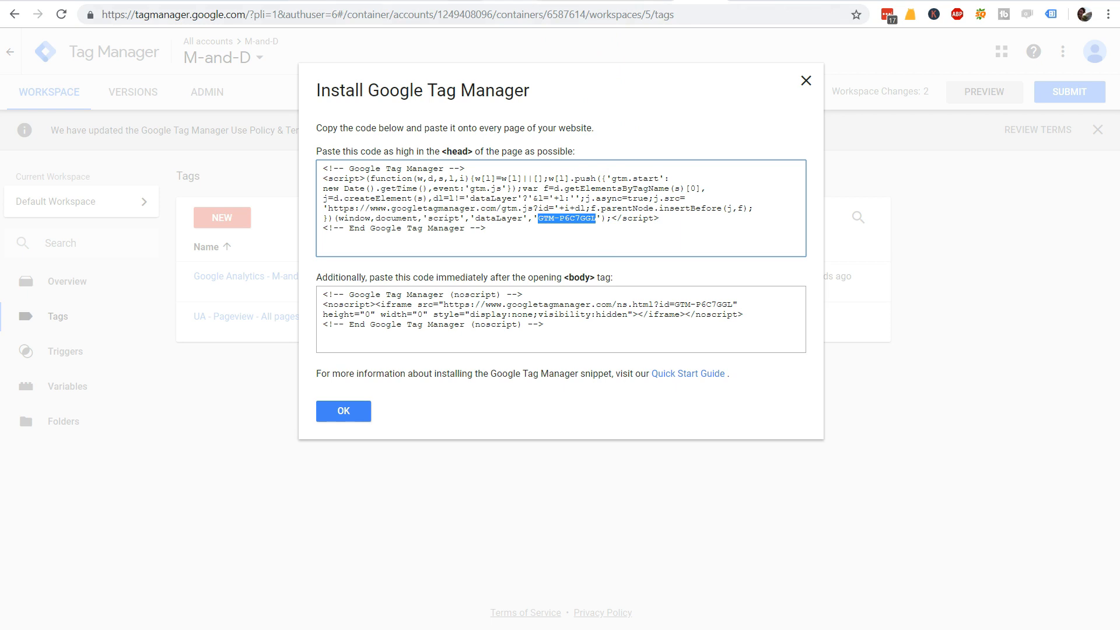
pyautogui.click(510, 0)
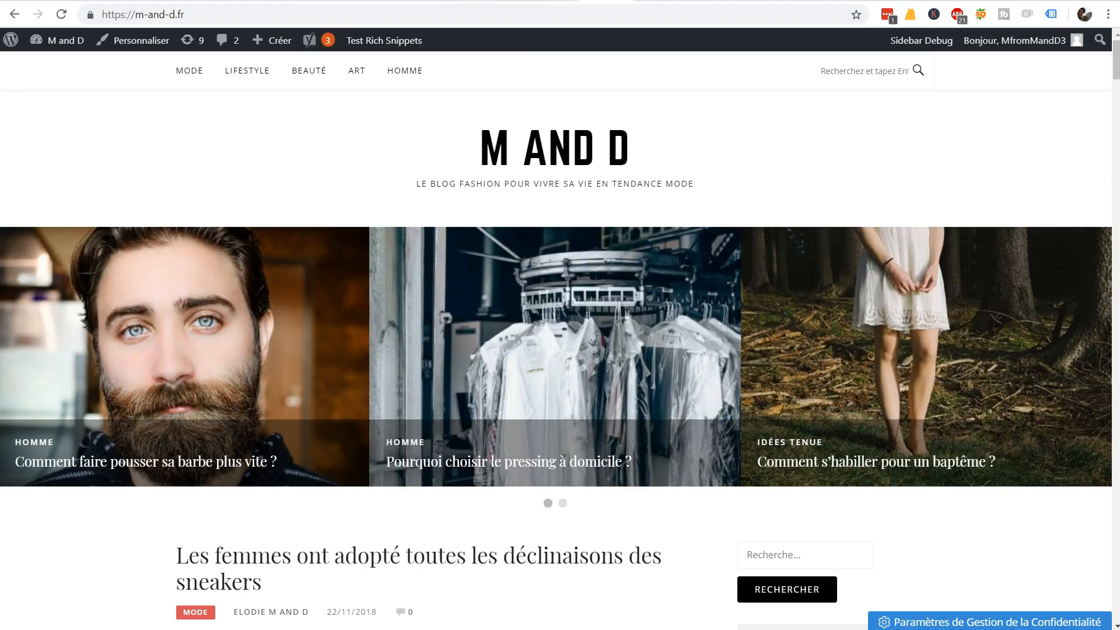
pyautogui.click(411, 0)
pyautogui.moveTo(392, 190); pyautogui.dragTo(238, 201)
pyautogui.click(195, 204)
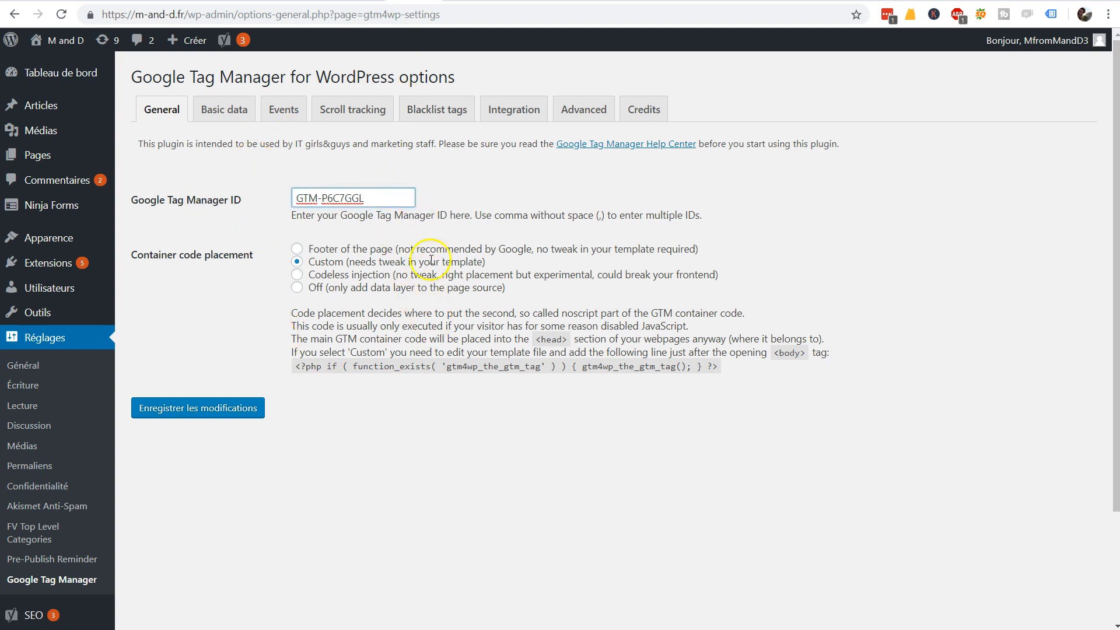
# - Try the Footer of the page and Codeless injection container code placements, reviewing each option's description
pyautogui.click(297, 250)
pyautogui.moveTo(309, 250); pyautogui.dragTo(741, 244)
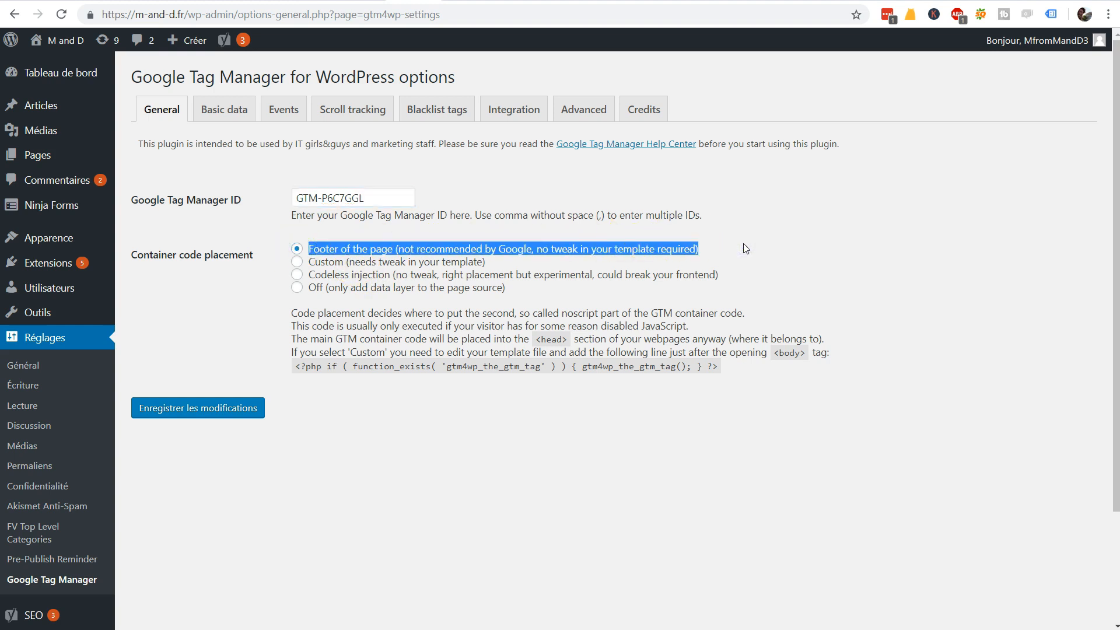
pyautogui.moveTo(307, 261); pyautogui.dragTo(503, 259)
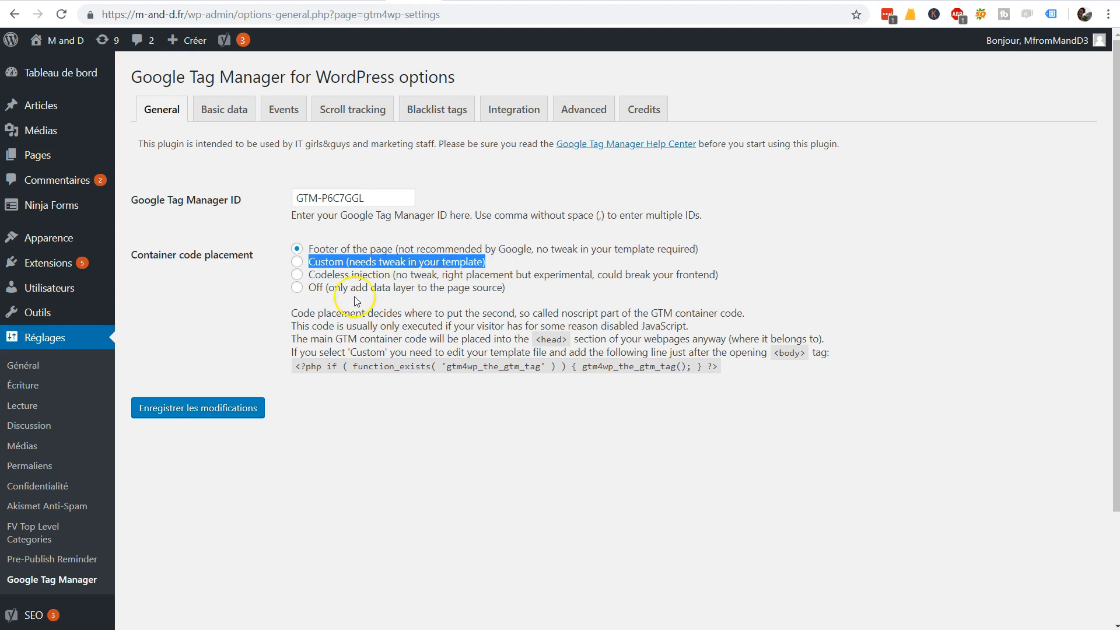
pyautogui.moveTo(314, 276); pyautogui.dragTo(704, 277)
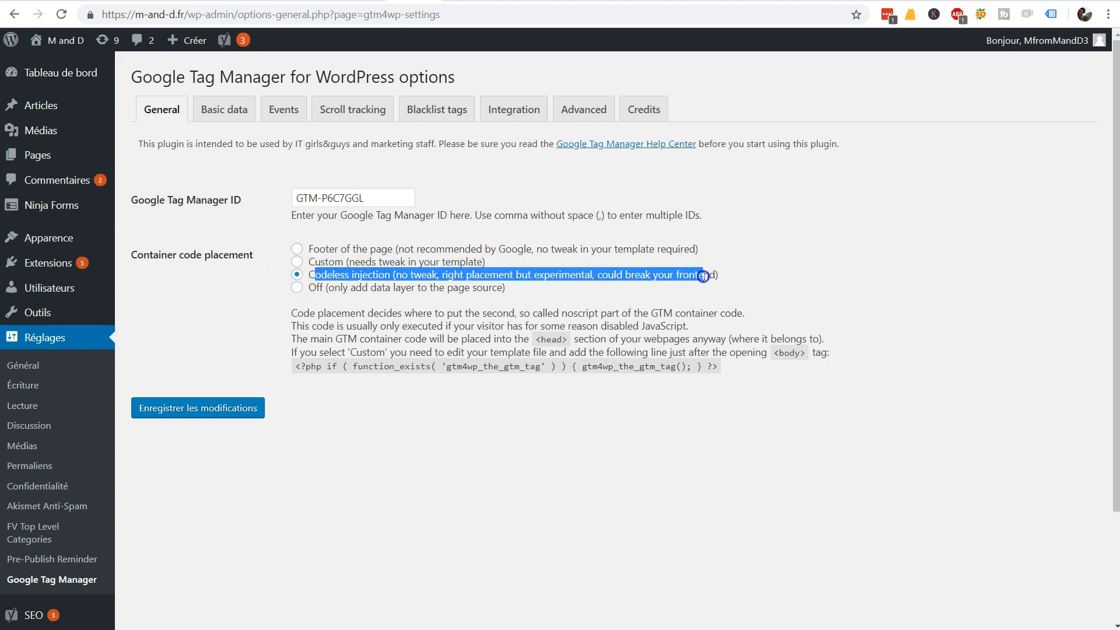
pyautogui.click(744, 275)
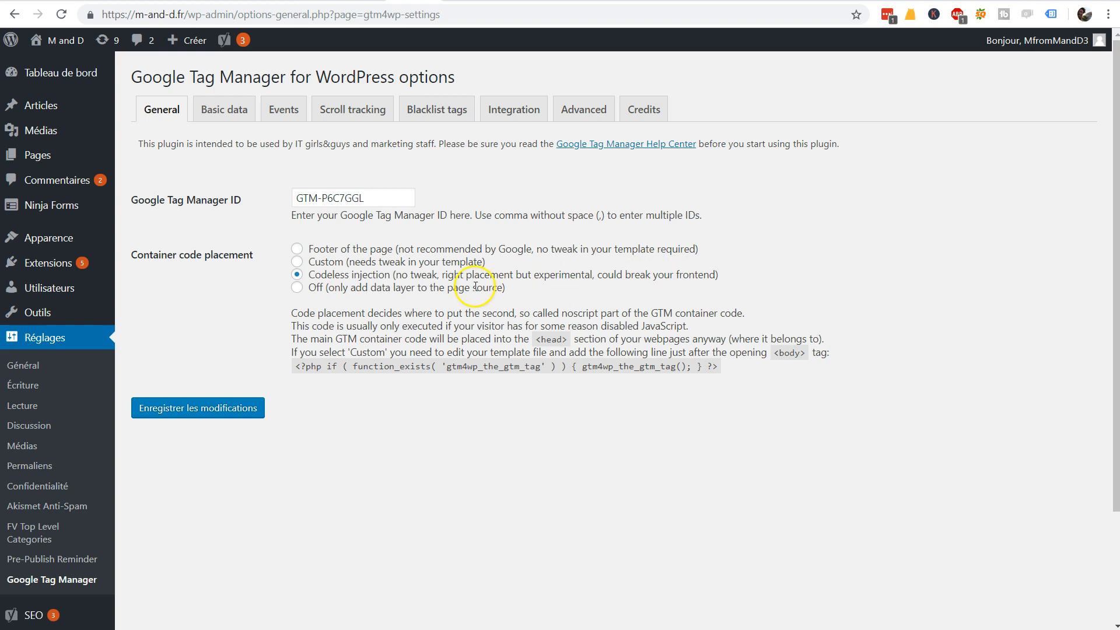
pyautogui.moveTo(313, 288); pyautogui.dragTo(583, 292)
pyautogui.click(635, 296)
# - Set the container code placement to Custom (needs tweak in your template)
pyautogui.moveTo(329, 260); pyautogui.dragTo(508, 264)
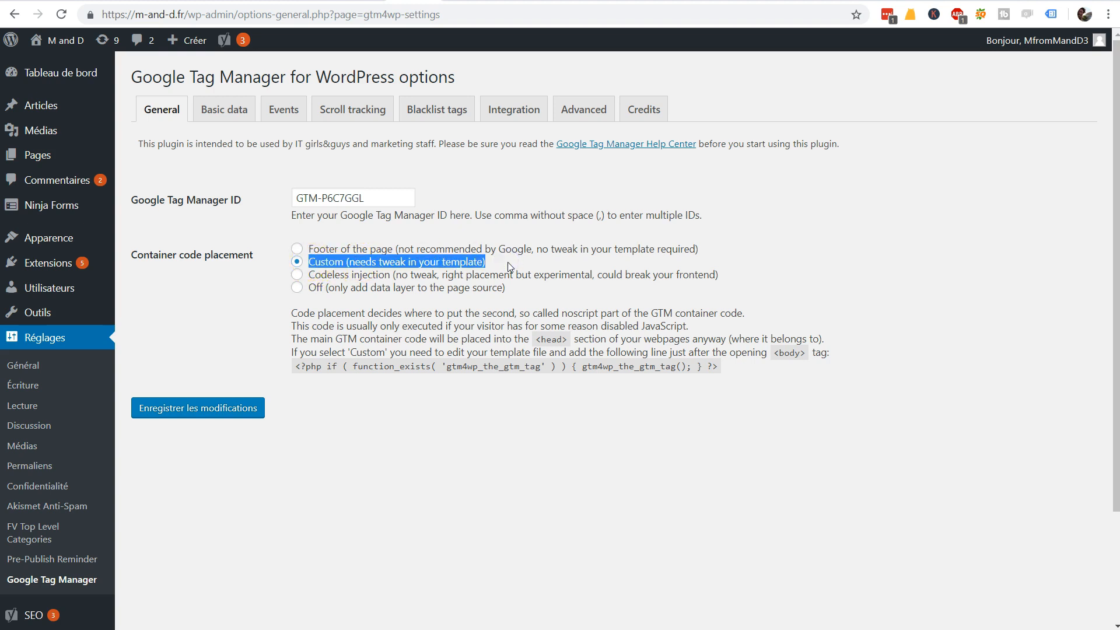
pyautogui.click(327, 363)
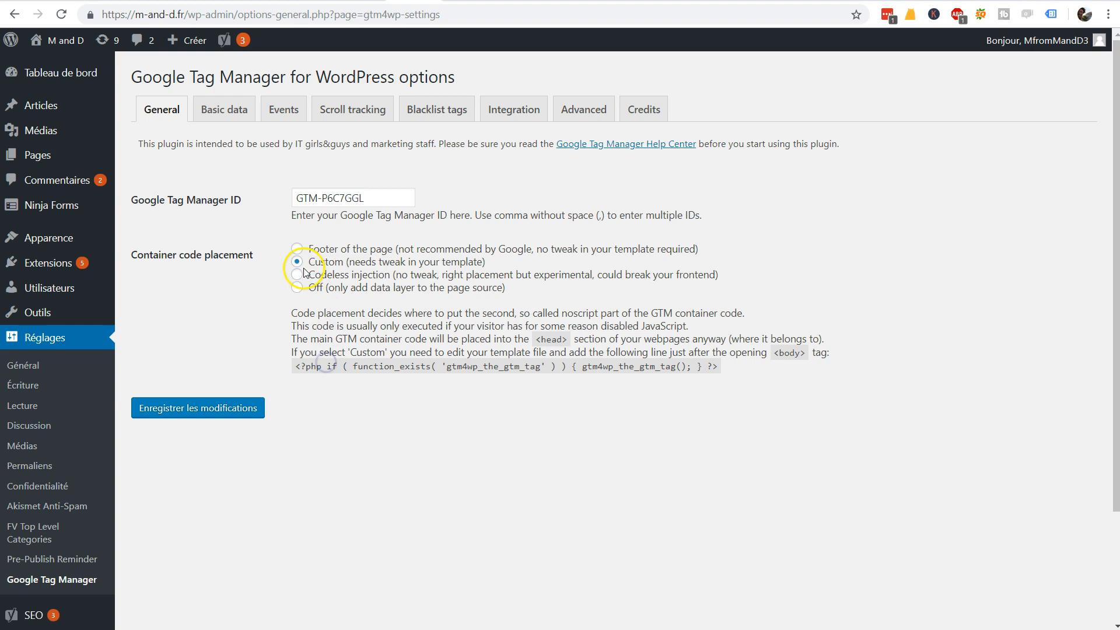
pyautogui.moveTo(323, 255); pyautogui.dragTo(367, 261)
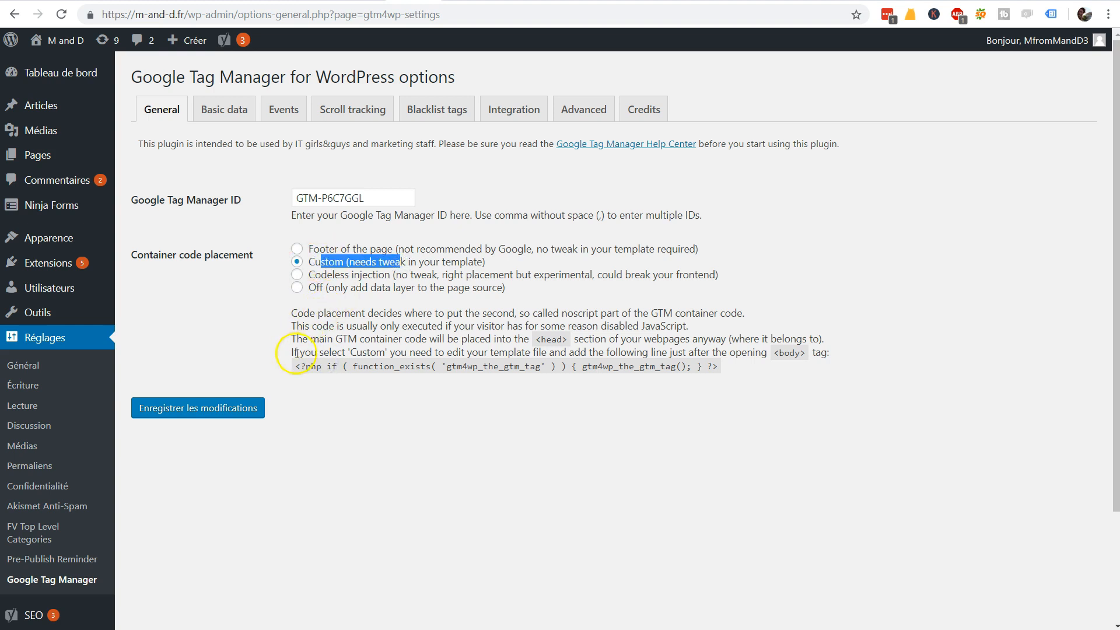
# - Copy the gtm4wp_the_gtm_tag PHP line intended for the opening body tag, and save the plugin settings
pyautogui.moveTo(295, 367); pyautogui.dragTo(701, 379)
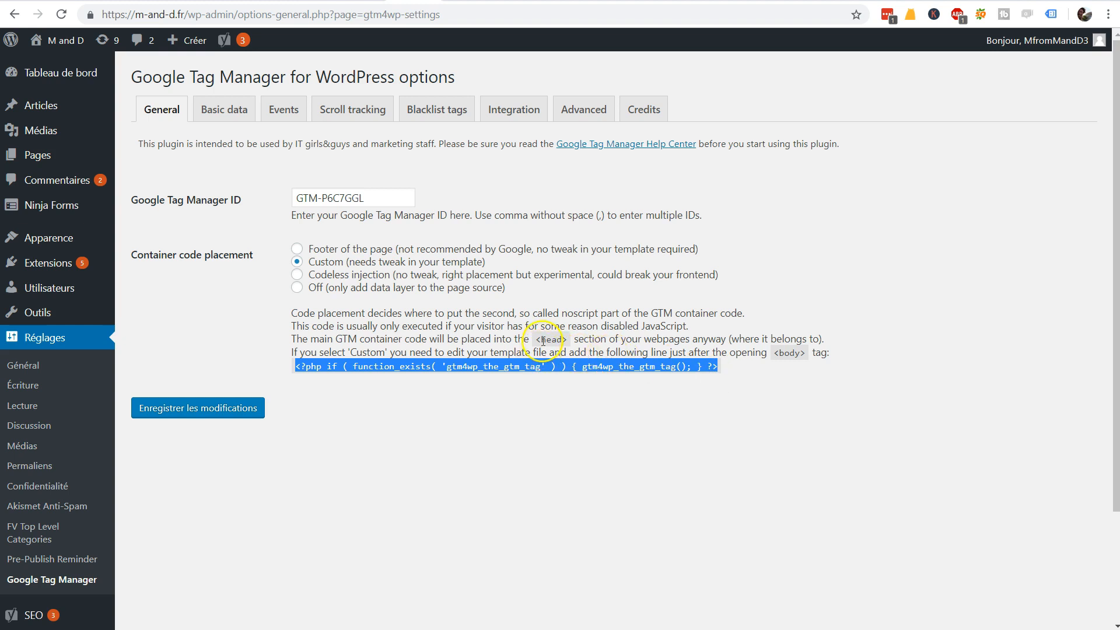
pyautogui.moveTo(543, 341); pyautogui.dragTo(615, 343)
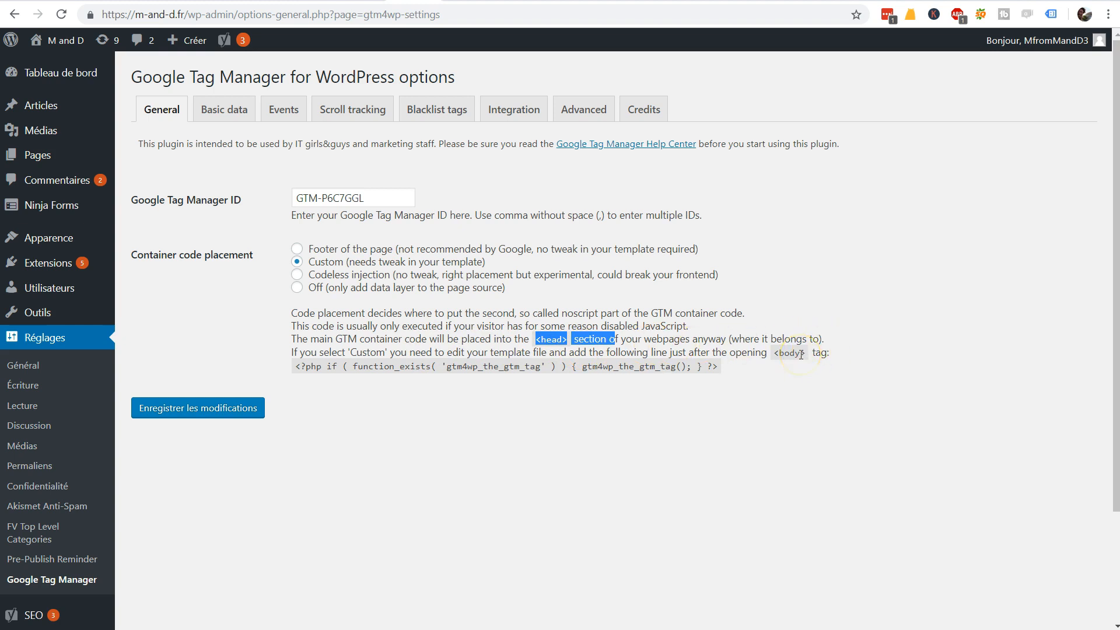
pyautogui.moveTo(779, 352); pyautogui.dragTo(845, 352)
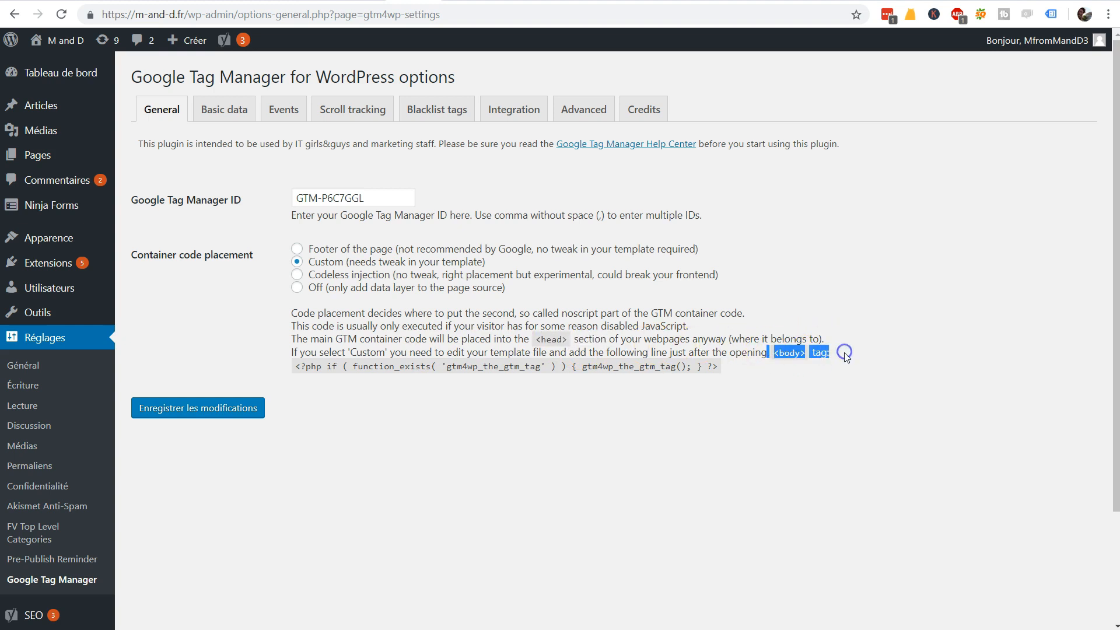
pyautogui.moveTo(523, 385); pyautogui.dragTo(289, 374)
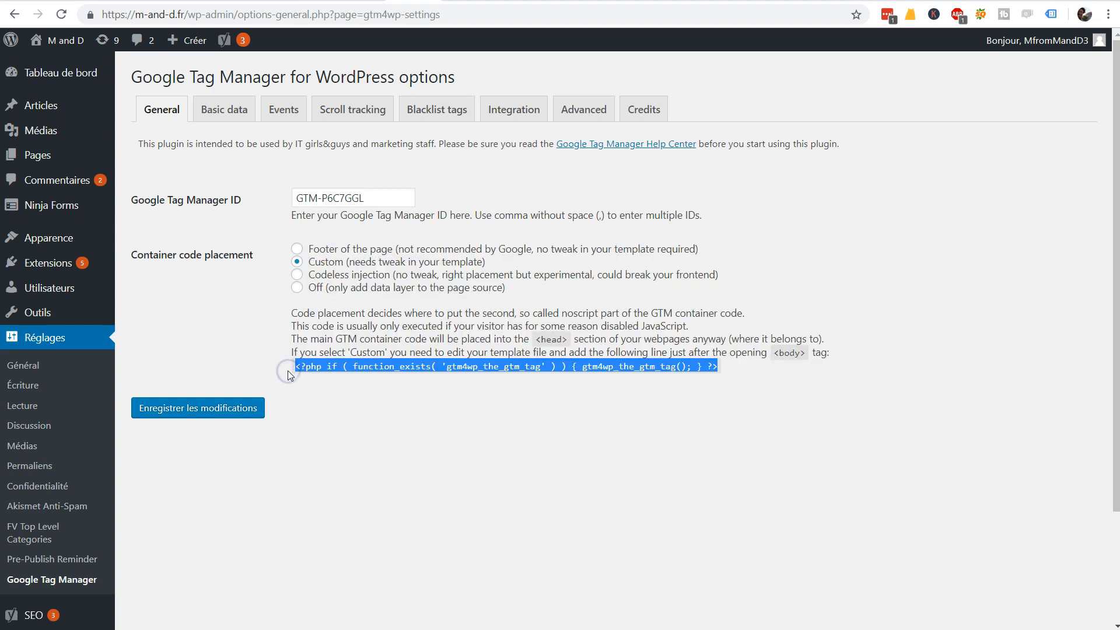
pyautogui.click(194, 412)
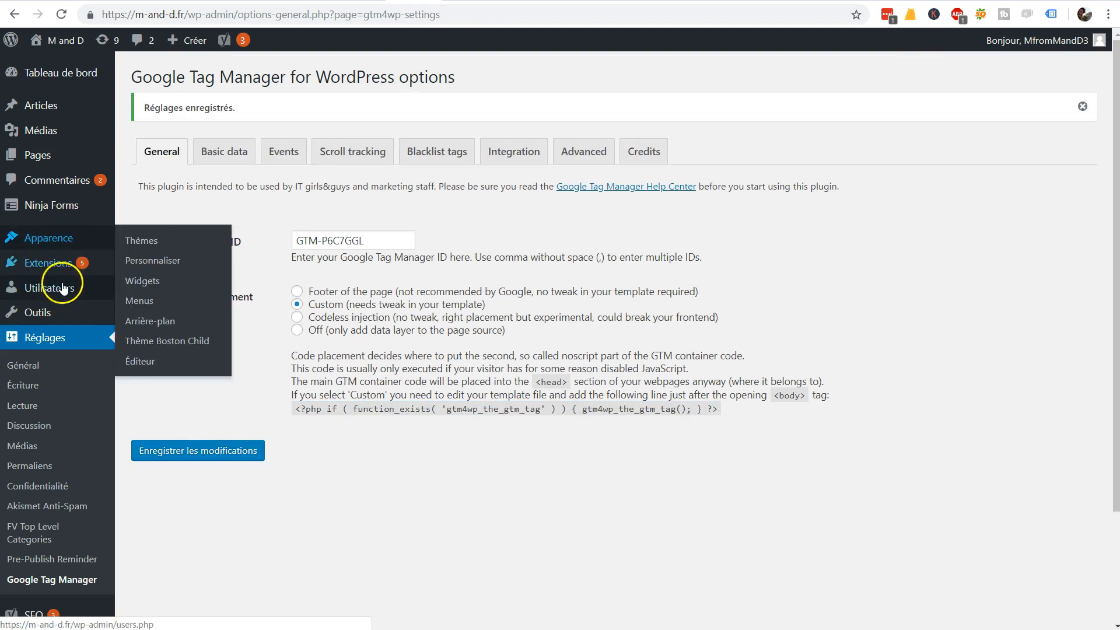
# - Open the Boston Child theme's header.php in the WordPress theme editor and search the code for "body" to find the opening body tag
pyautogui.moveTo(49, 238)
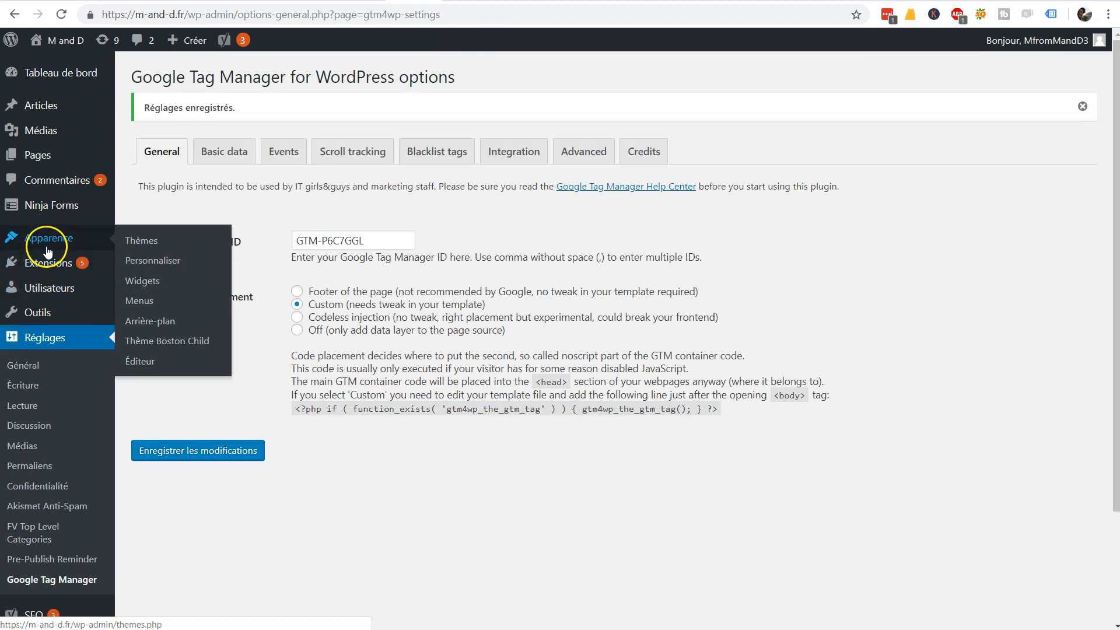
pyautogui.click(153, 363)
pyautogui.moveTo(940, 443); pyautogui.dragTo(950, 316)
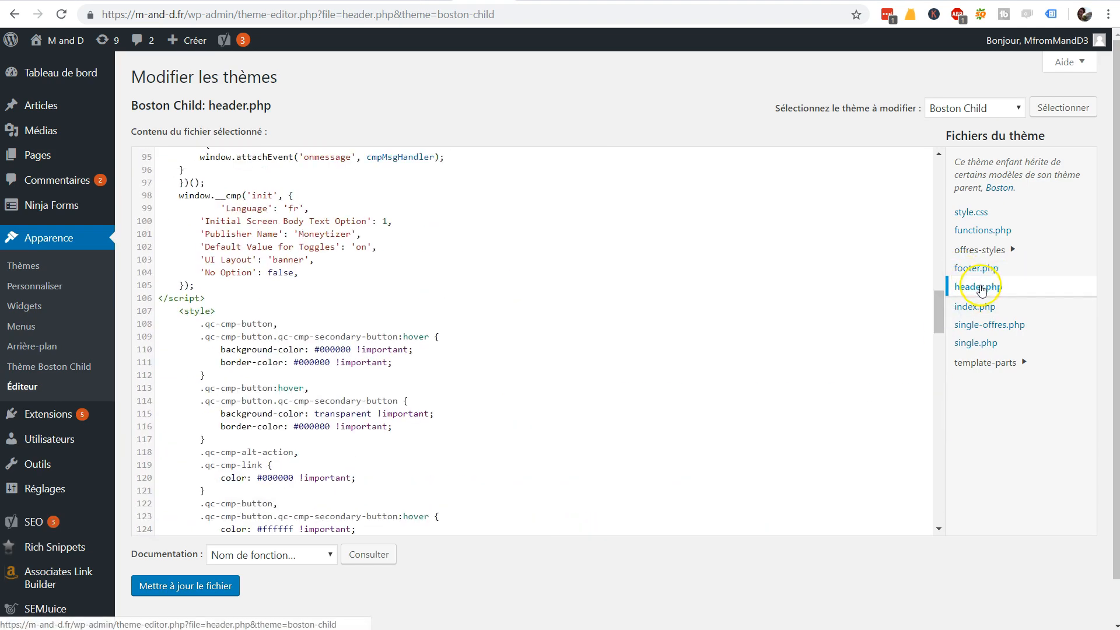
pyautogui.moveTo(940, 315); pyautogui.dragTo(951, 417)
pyautogui.hotkey('ctrl', 'f')
pyautogui.press('Return')
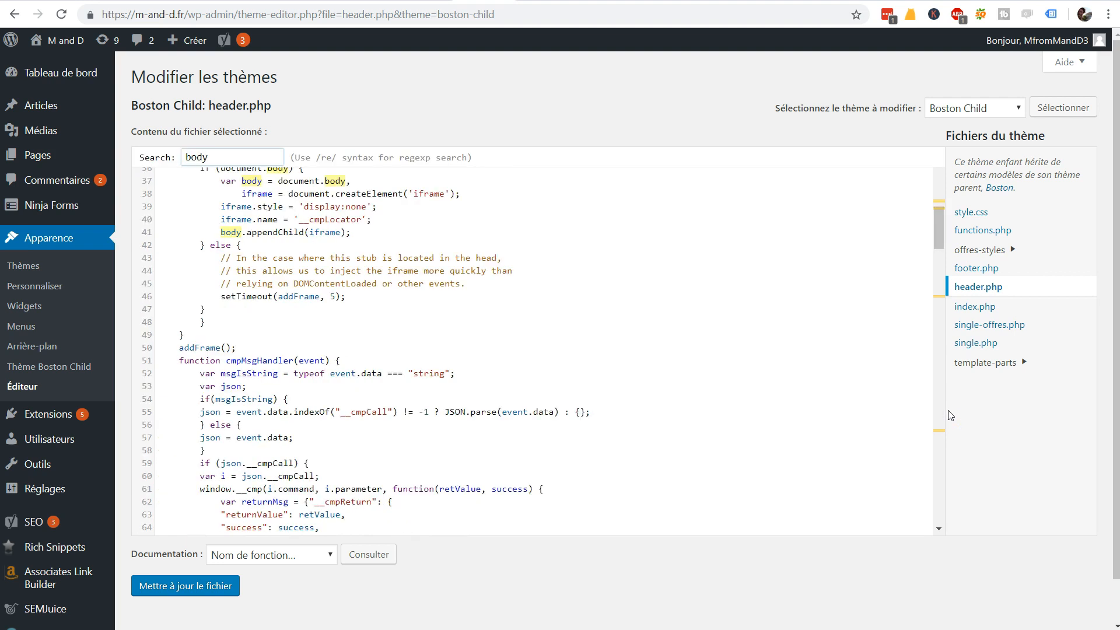
pyautogui.press('Return')
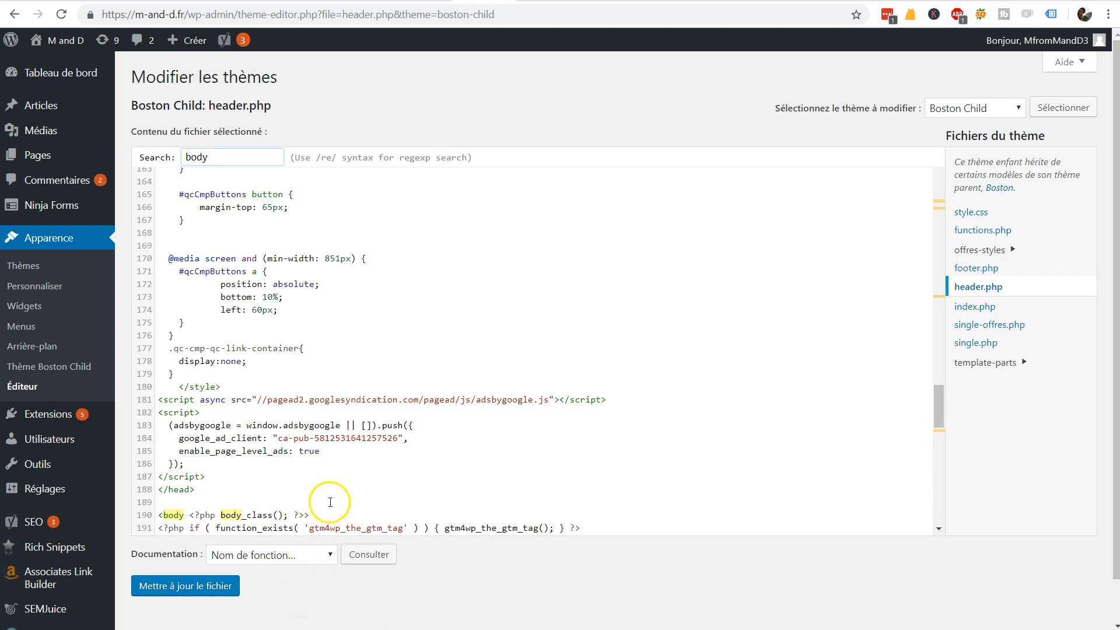
# - Make sure the gtm4wp_the_gtm_tag PHP line sits directly after the opening body tag in header.php, and update the file
pyautogui.click(328, 527)
pyautogui.moveTo(582, 528); pyautogui.dragTo(149, 311)
pyautogui.click(161, 592)
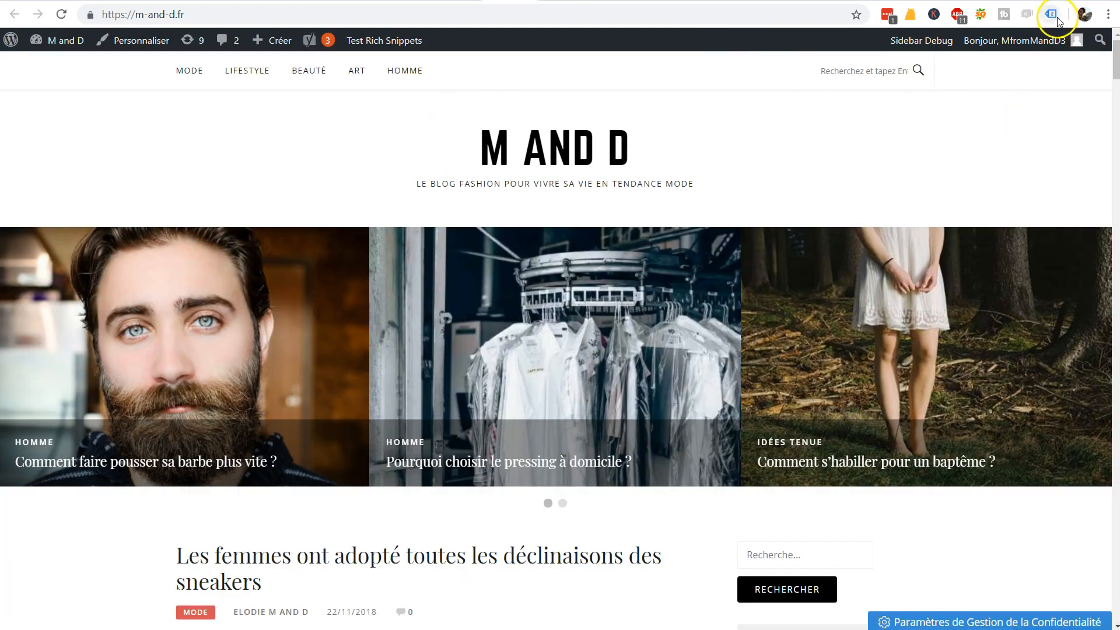
# - Close the installation snippet in Tag Manager and publish the M-and-D workspace changes to Live without a version name or description
pyautogui.click(1053, 15)
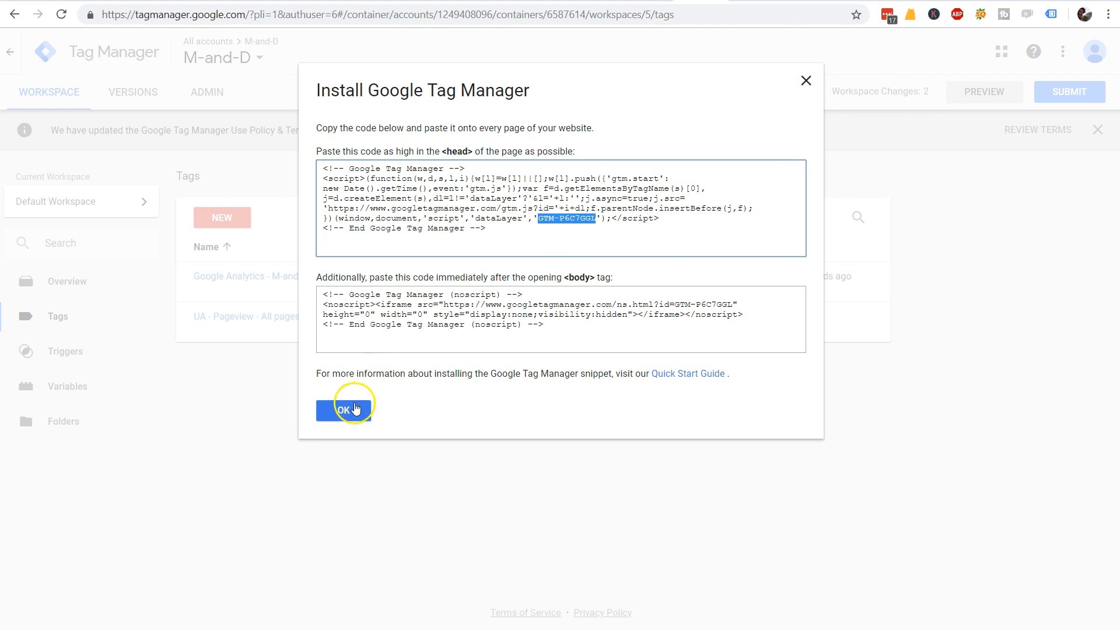
pyautogui.click(356, 408)
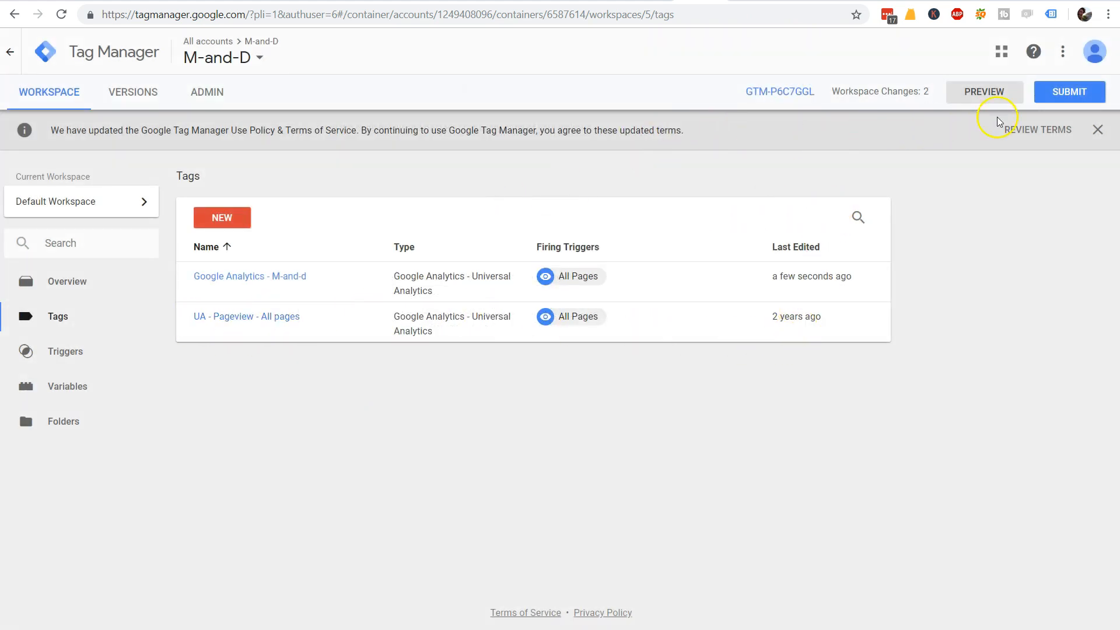
pyautogui.click(1079, 92)
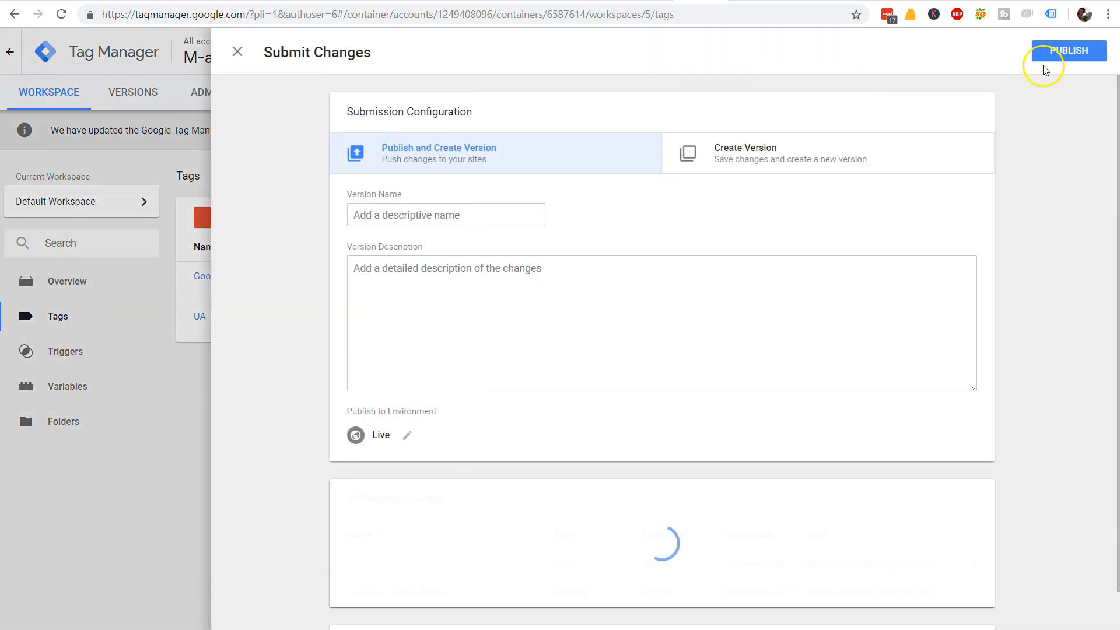
pyautogui.click(1052, 54)
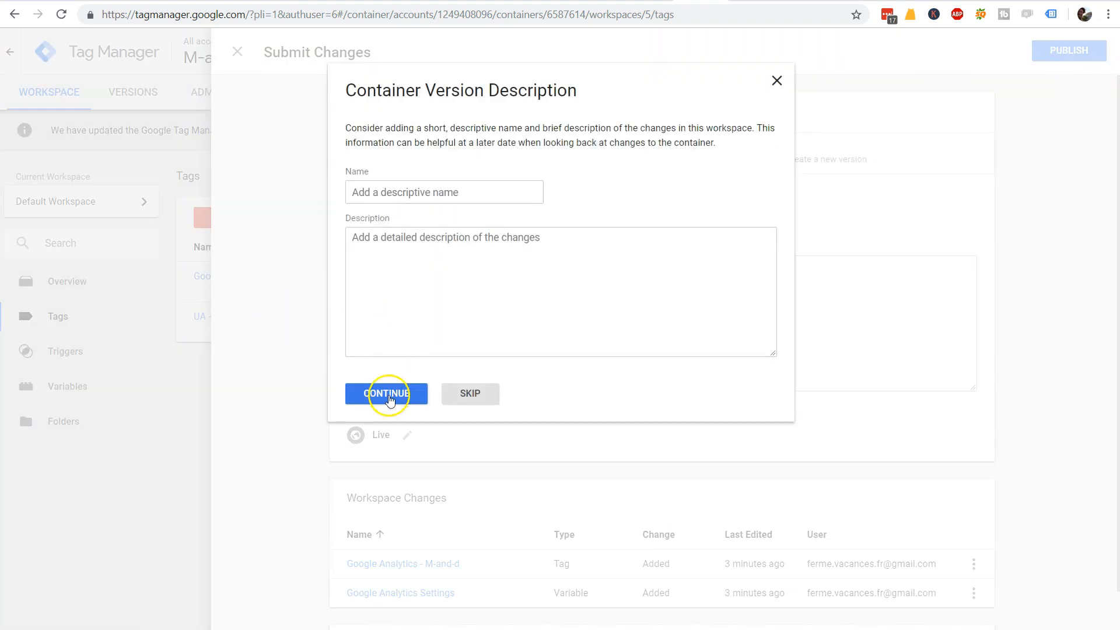
pyautogui.click(388, 394)
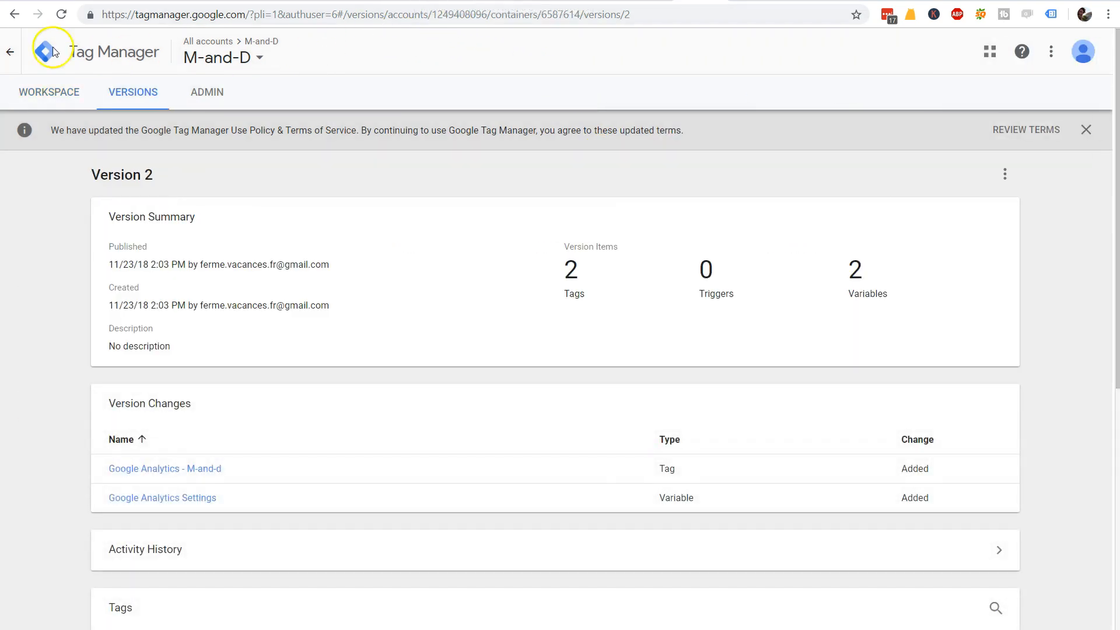
# - Review the tag list in the M-and-D container's workspace and reload the m-and-d.fr home page
pyautogui.click(511, 0)
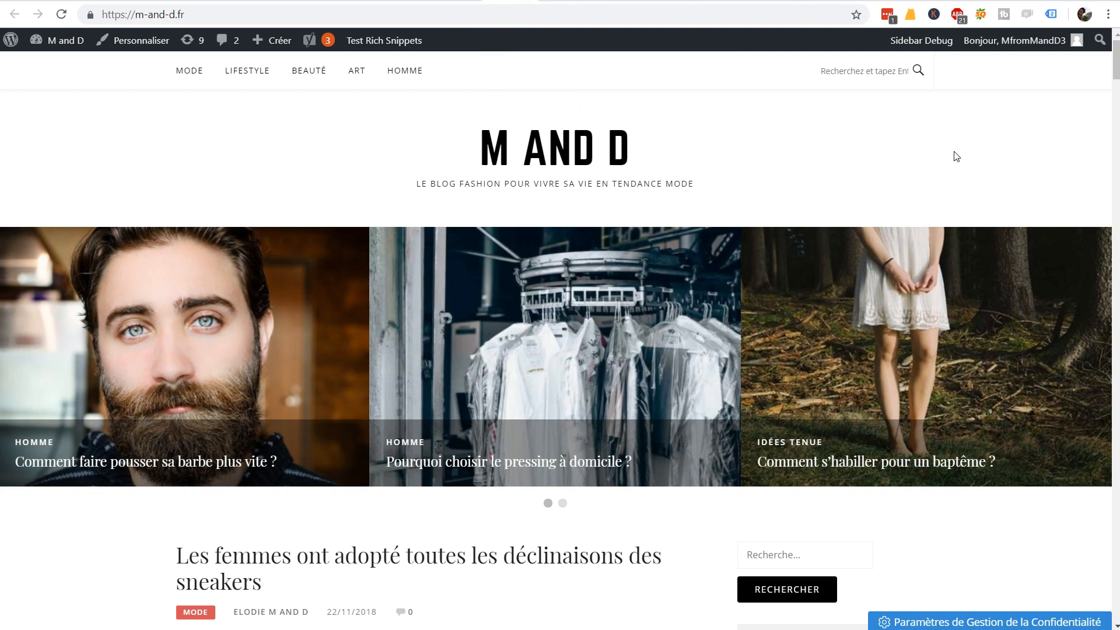
pyautogui.click(694, 2)
pyautogui.click(54, 95)
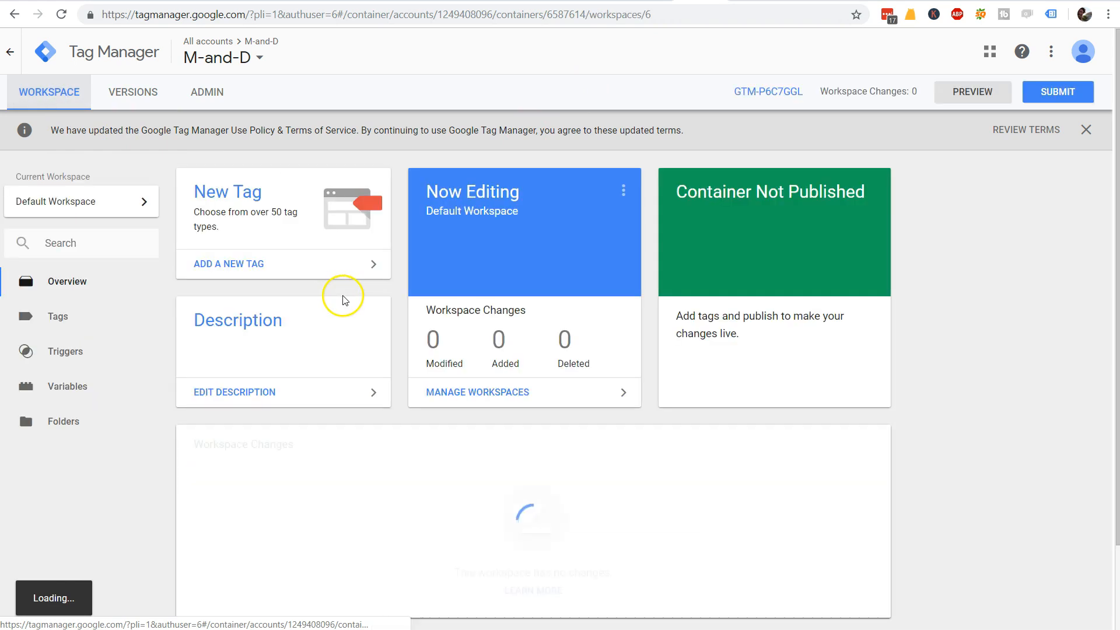
pyautogui.click(50, 314)
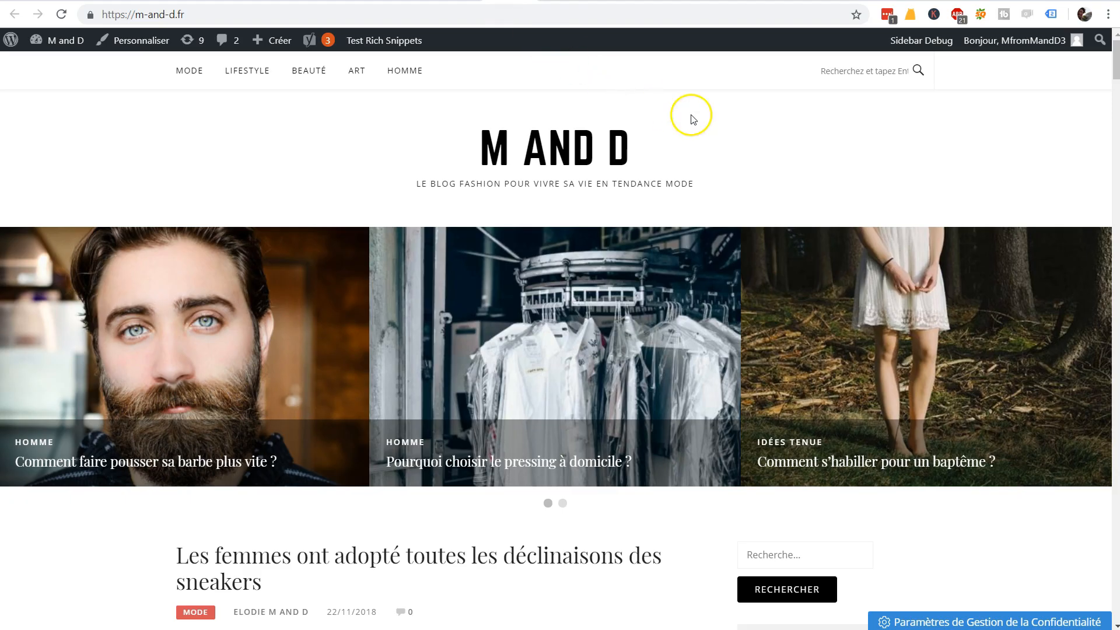
pyautogui.press('F5')
# - Submit and publish the M-and-D workspace to Live once more, leaving the version name and description empty
pyautogui.click(697, 1)
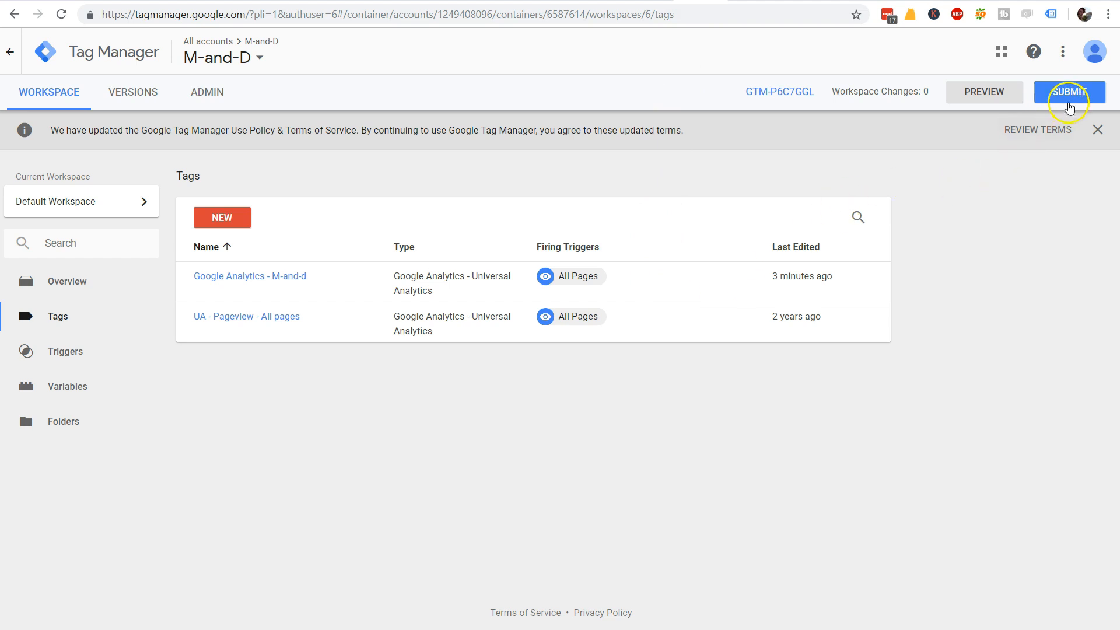
pyautogui.click(1069, 93)
pyautogui.click(1045, 51)
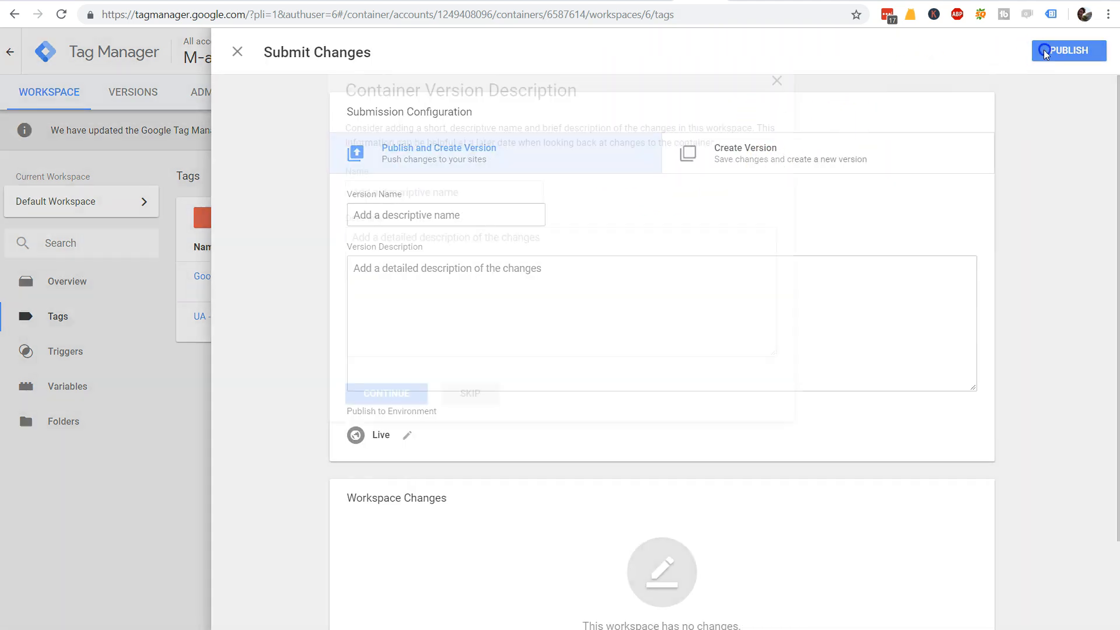
pyautogui.click(413, 392)
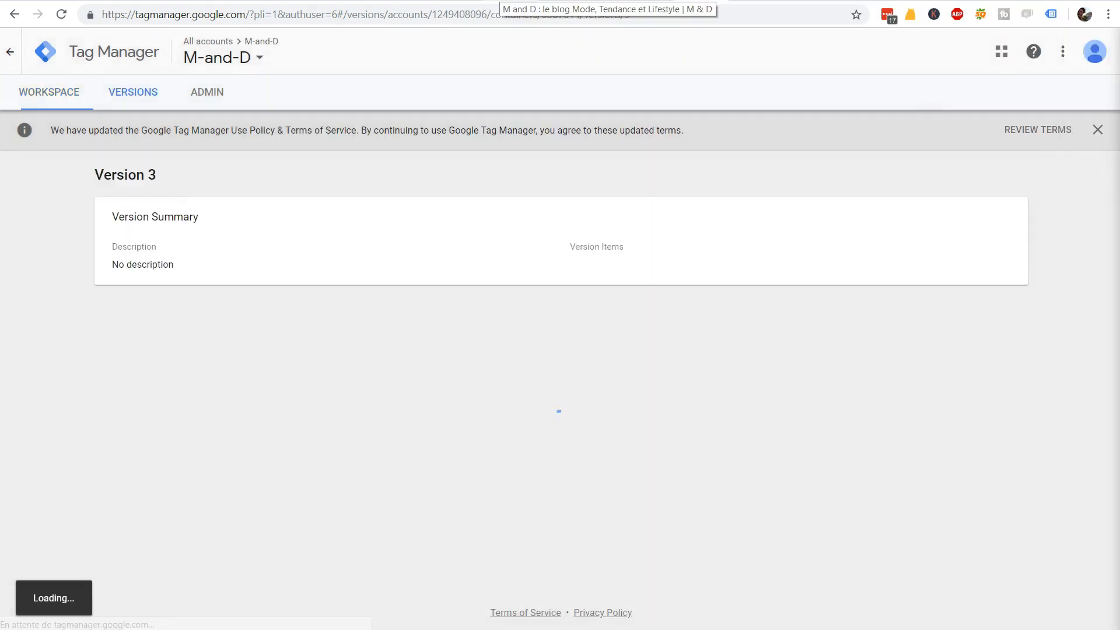
# - Inspect the Google Analytics tag and its pageview requests on the m-and-d.fr home page with Tag Assistant
pyautogui.click(639, 0)
pyautogui.click(623, 138)
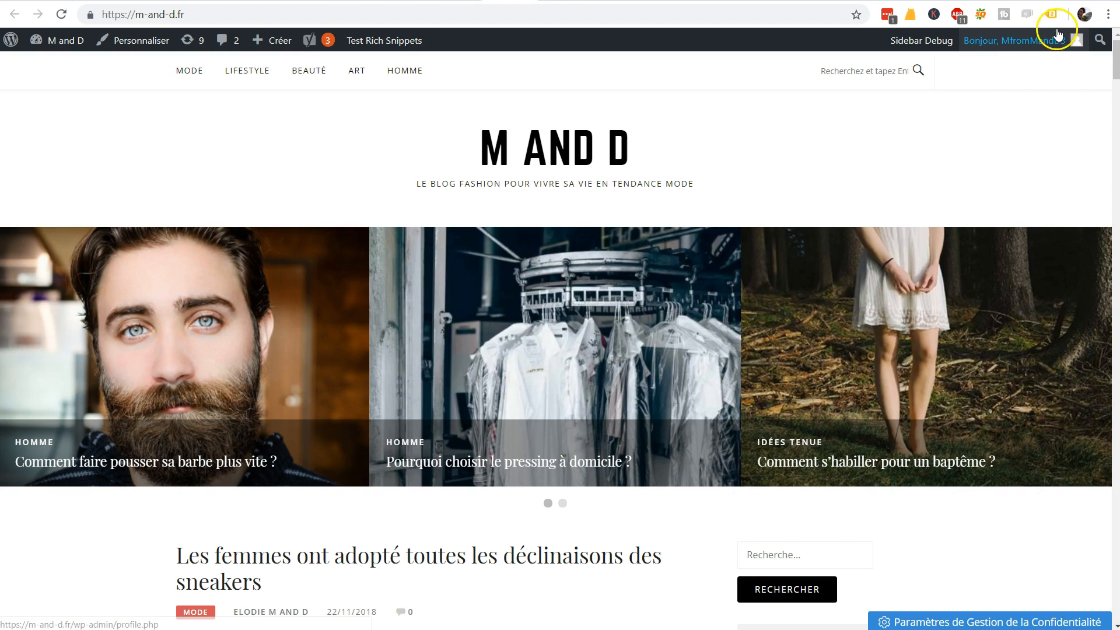
pyautogui.click(1051, 13)
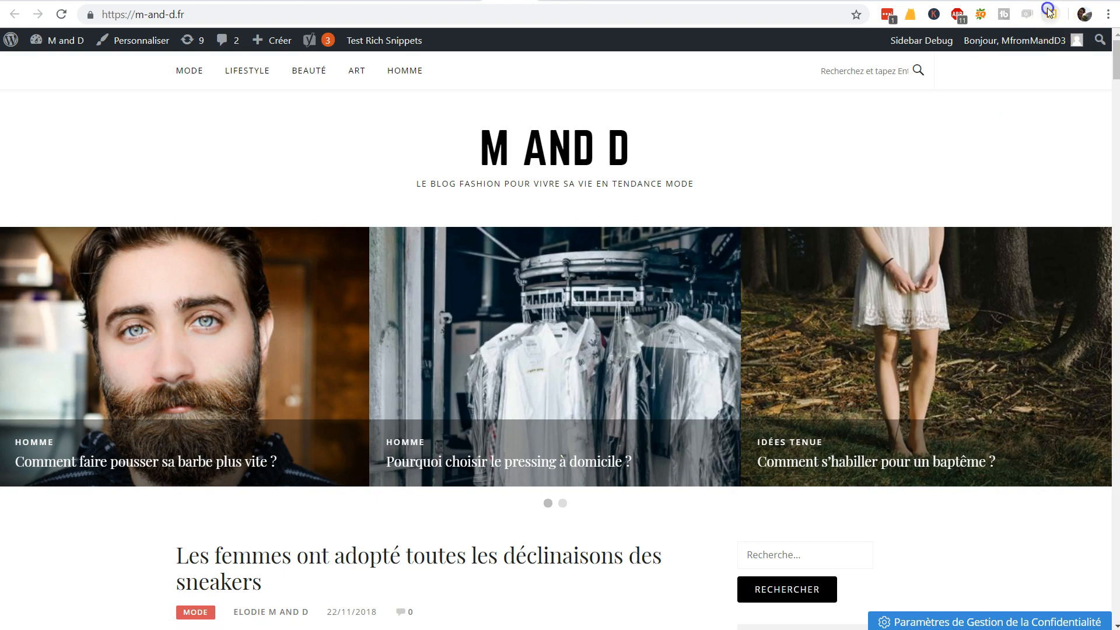
pyautogui.click(871, 127)
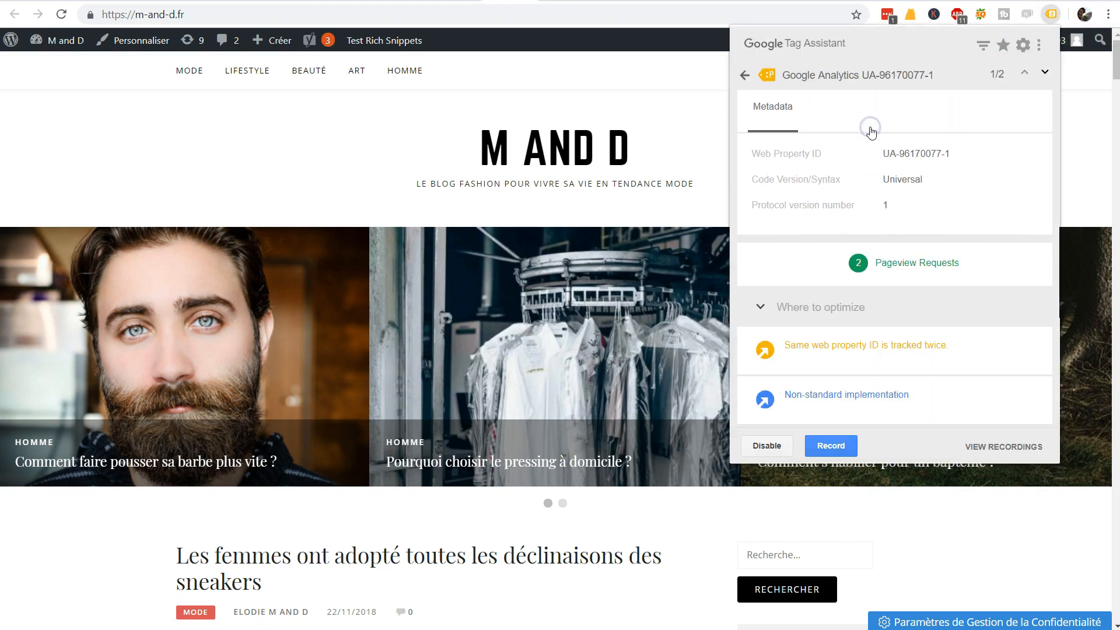
pyautogui.moveTo(988, 270); pyautogui.dragTo(836, 272)
pyautogui.click(837, 272)
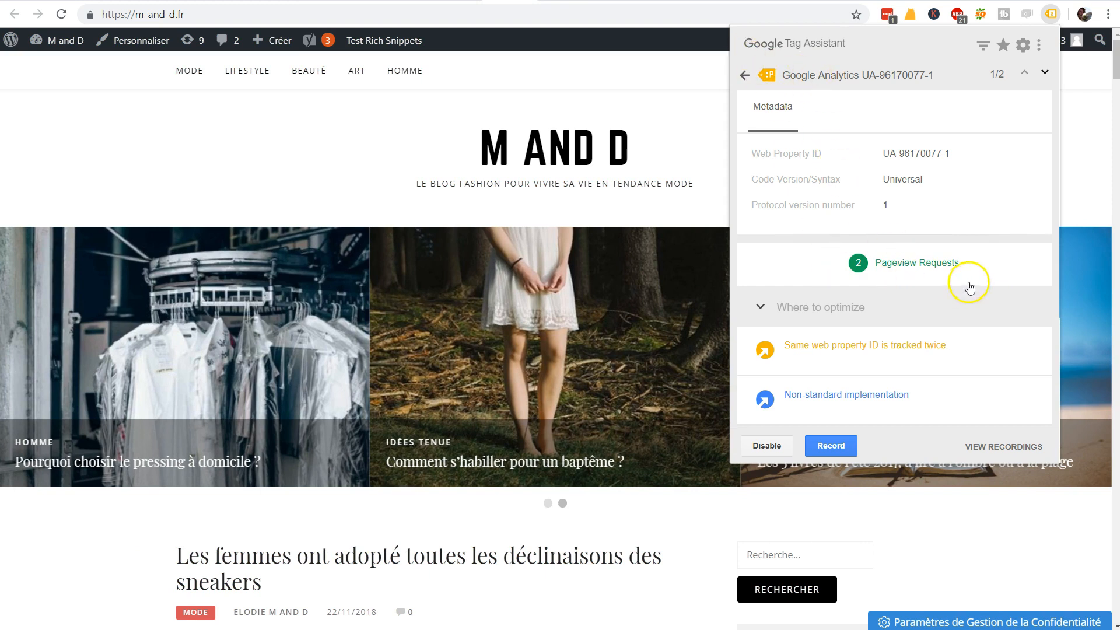
pyautogui.moveTo(963, 262); pyautogui.dragTo(887, 272)
pyautogui.click(876, 269)
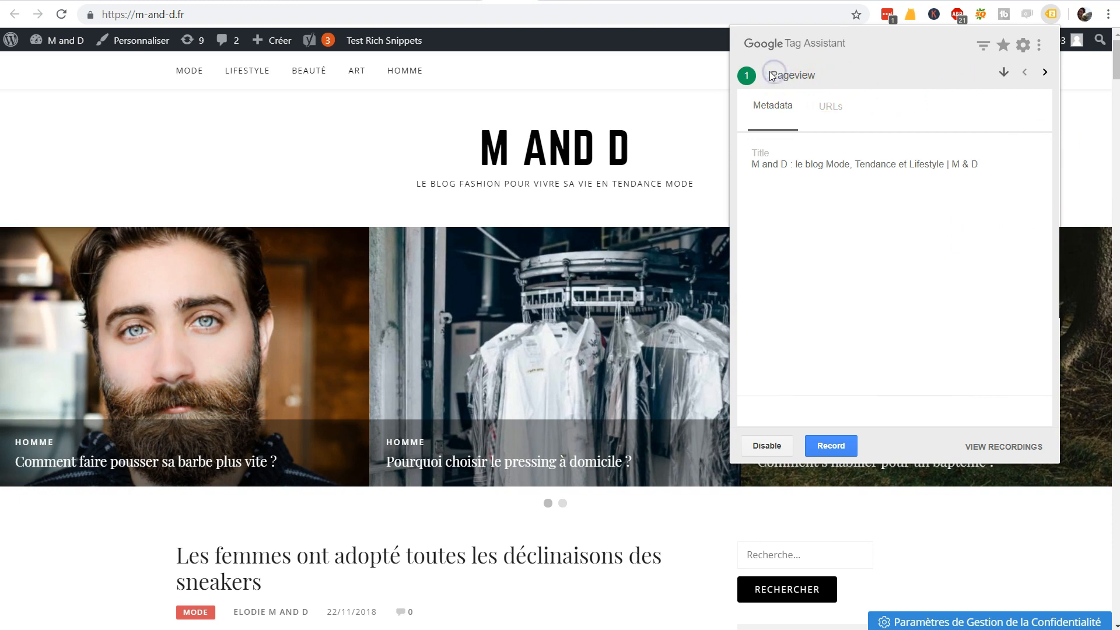
pyautogui.click(1094, 179)
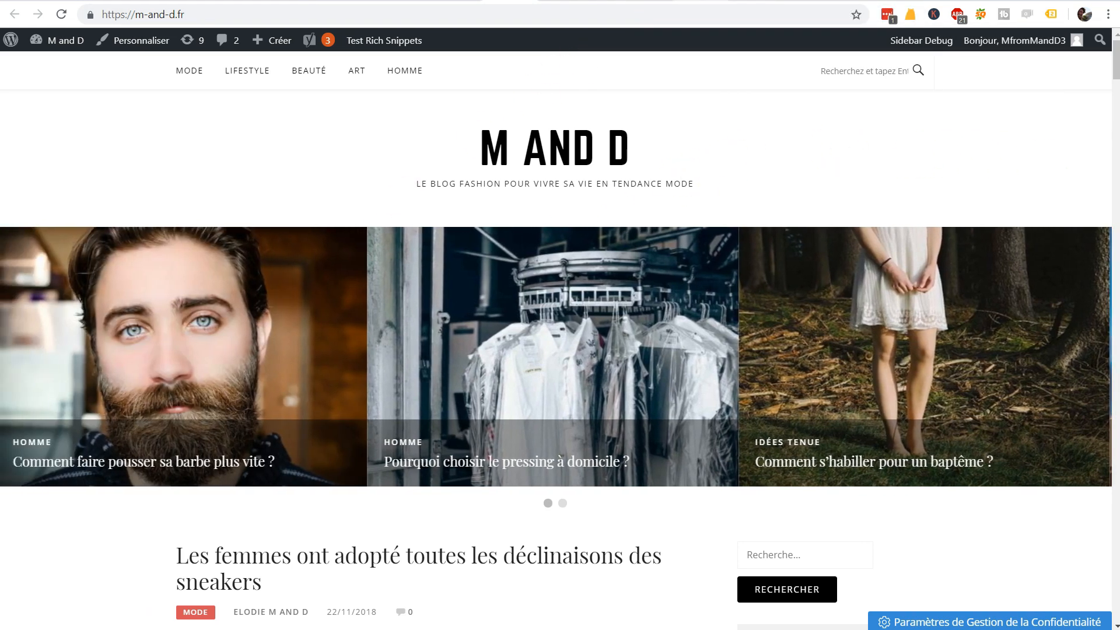
# - Delete the Google Analytics - M-and-d tag from the container's workspace in Tag Manager
pyautogui.click(700, 1)
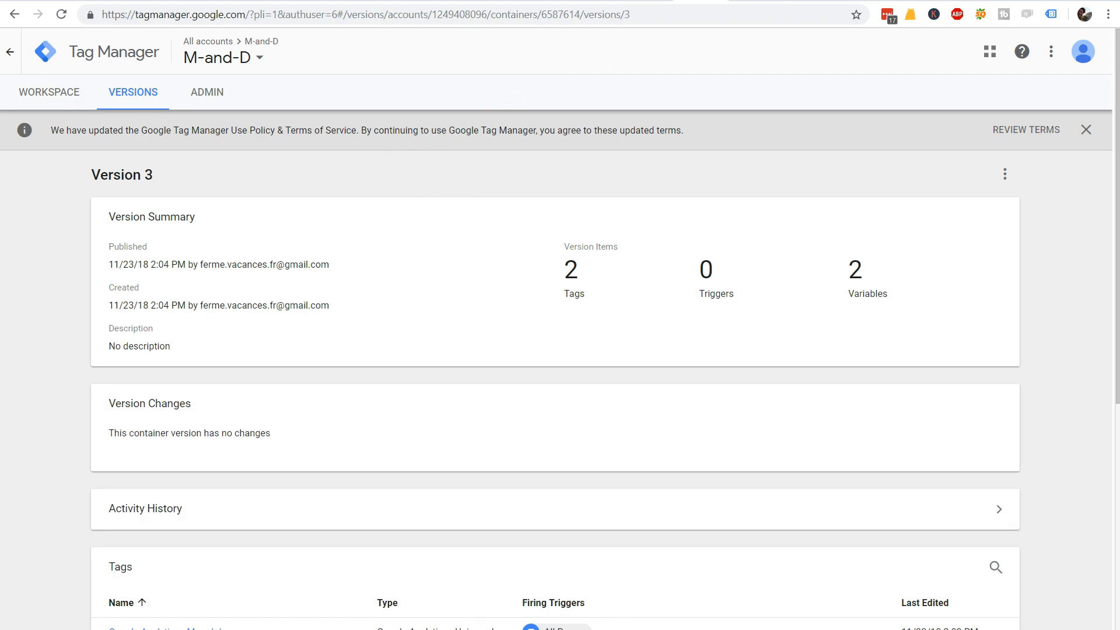
pyautogui.click(34, 93)
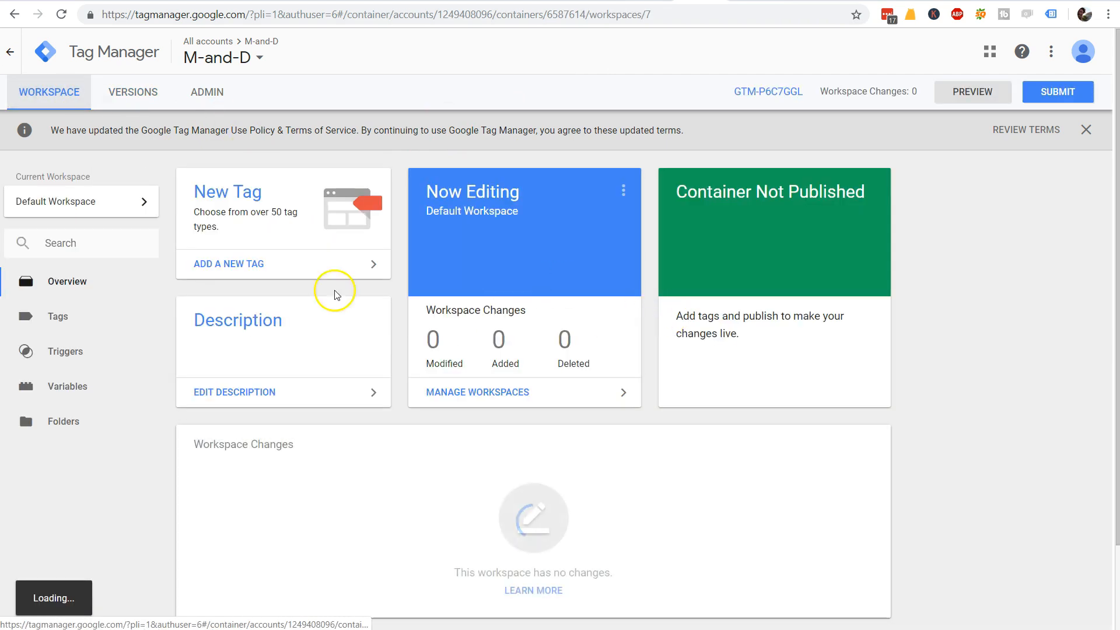
pyautogui.click(91, 317)
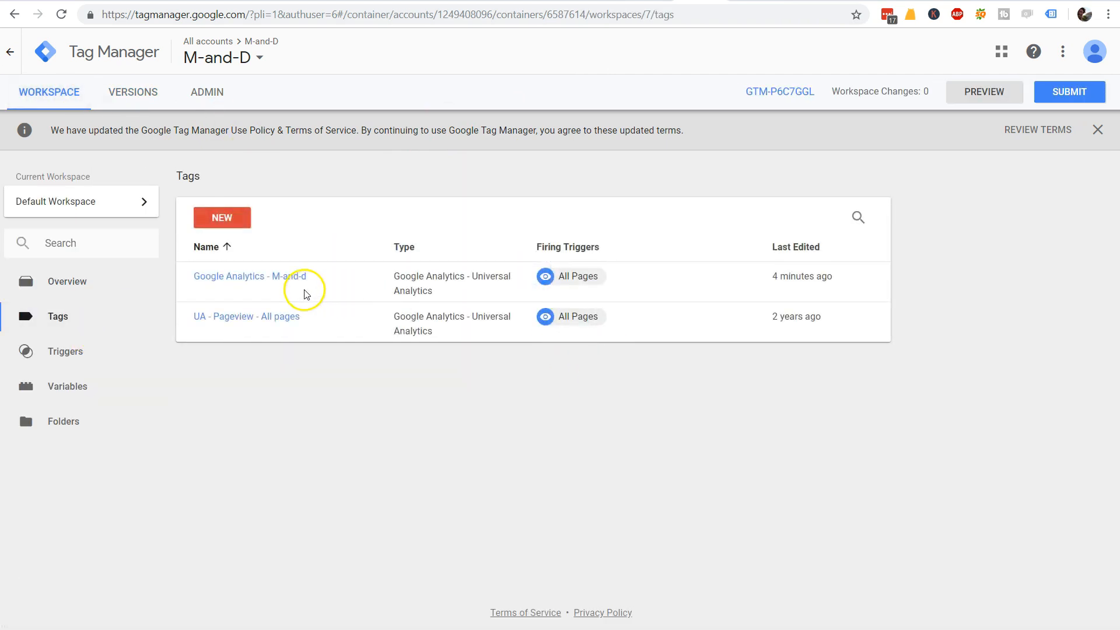
pyautogui.click(259, 279)
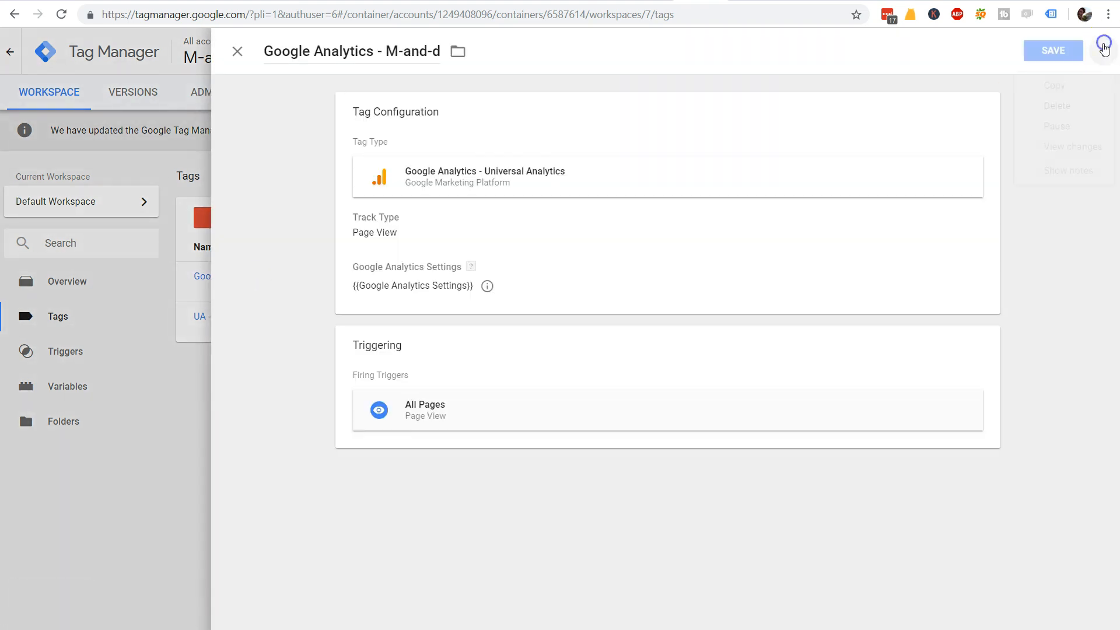
pyautogui.click(1103, 51)
pyautogui.click(1058, 106)
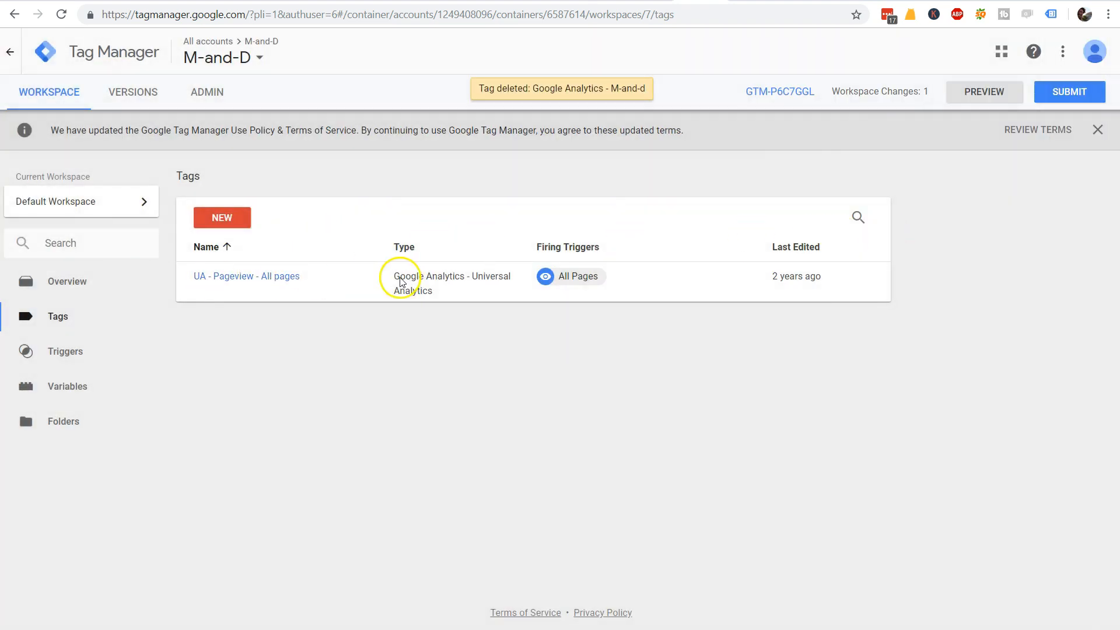
# - Publish the tag deletion to the Live environment without adding a version name or description
pyautogui.click(1062, 92)
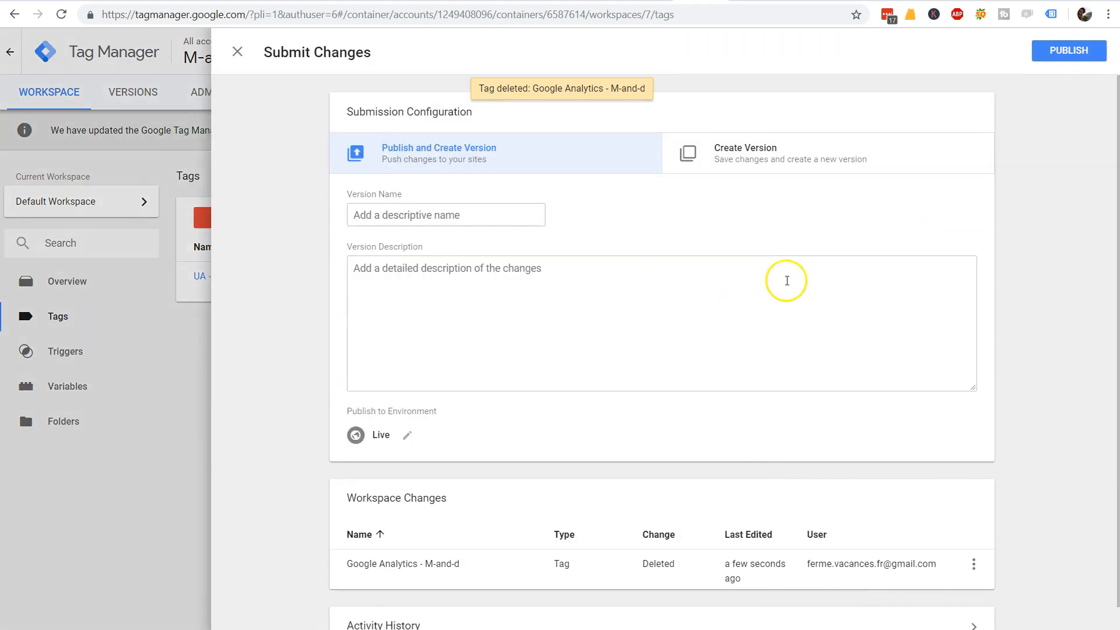
pyautogui.click(1073, 52)
pyautogui.click(369, 395)
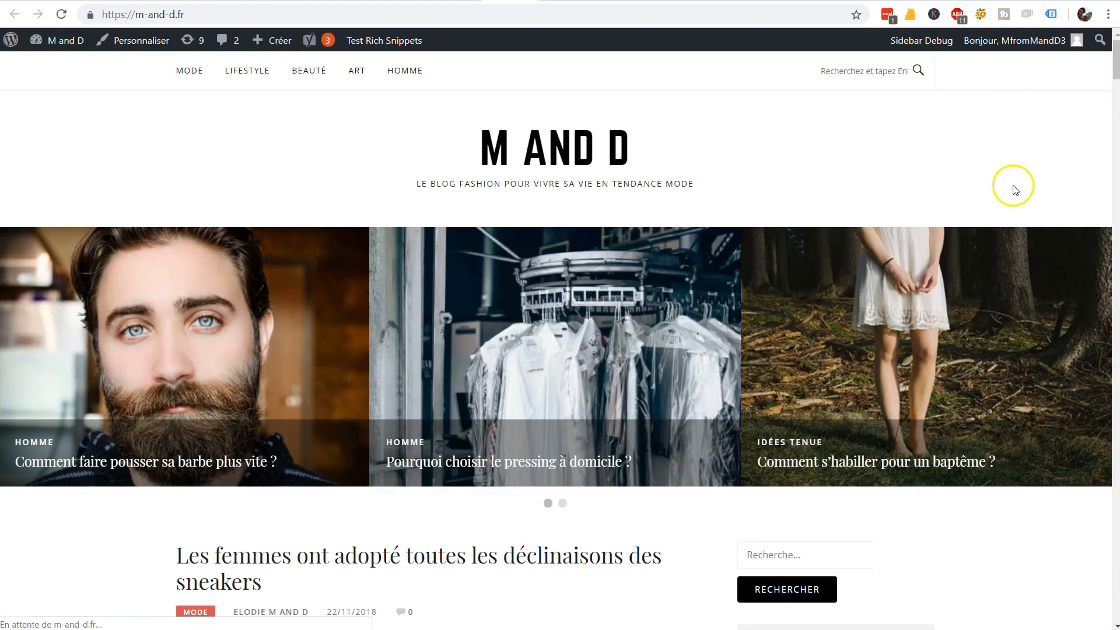
# - Check the home page again with Tag Assistant, viewing the Google Analytics tag details and the overall tag analysis
pyautogui.click(1050, 15)
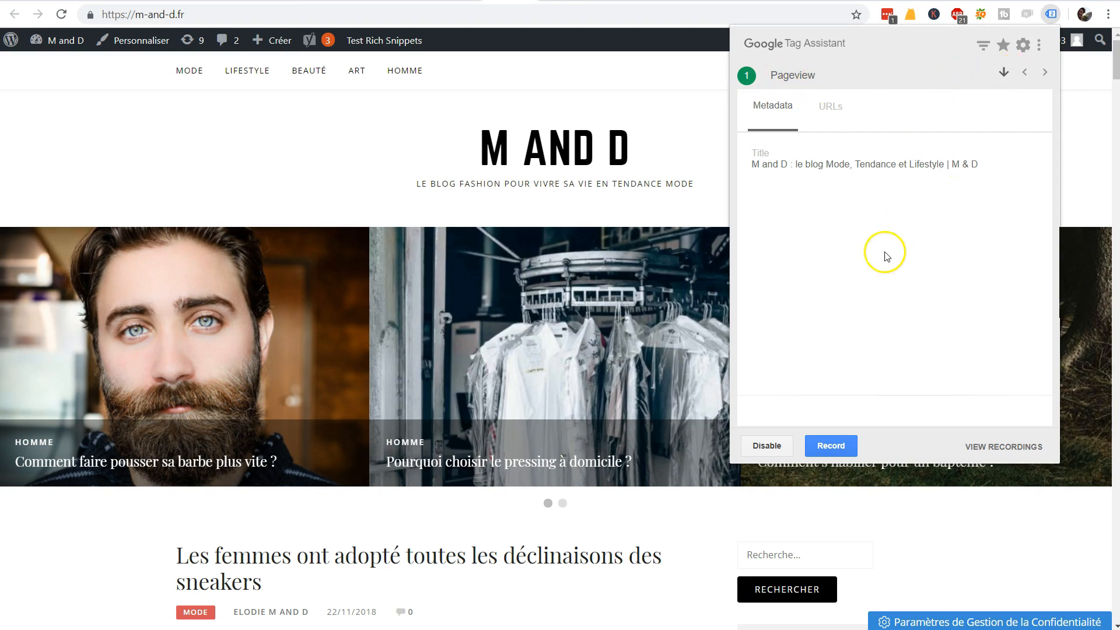
pyautogui.click(1006, 73)
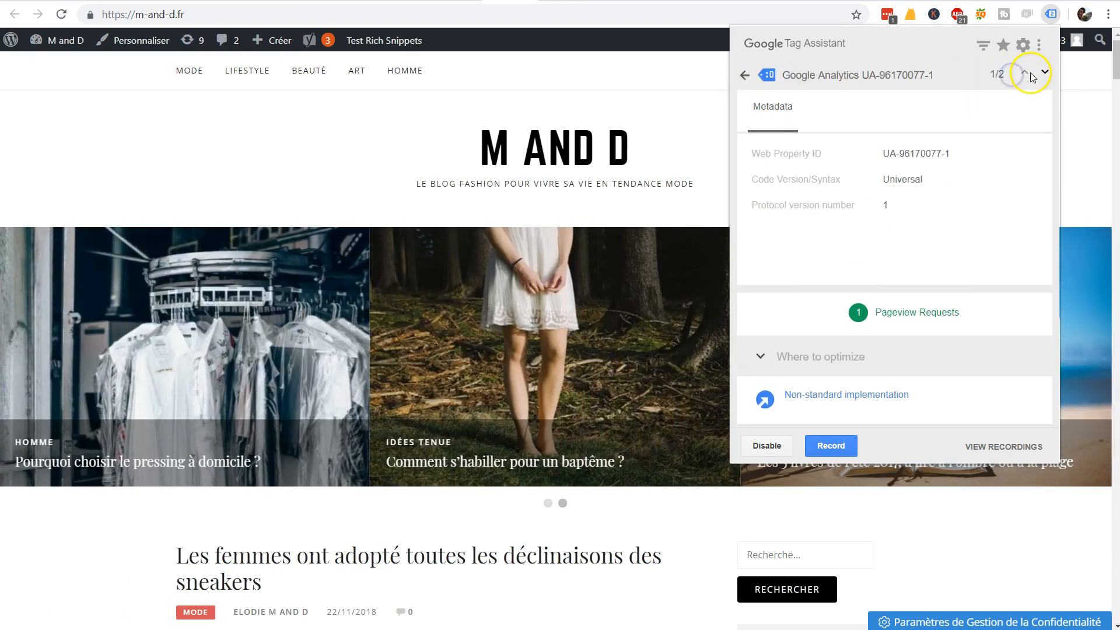
pyautogui.click(746, 75)
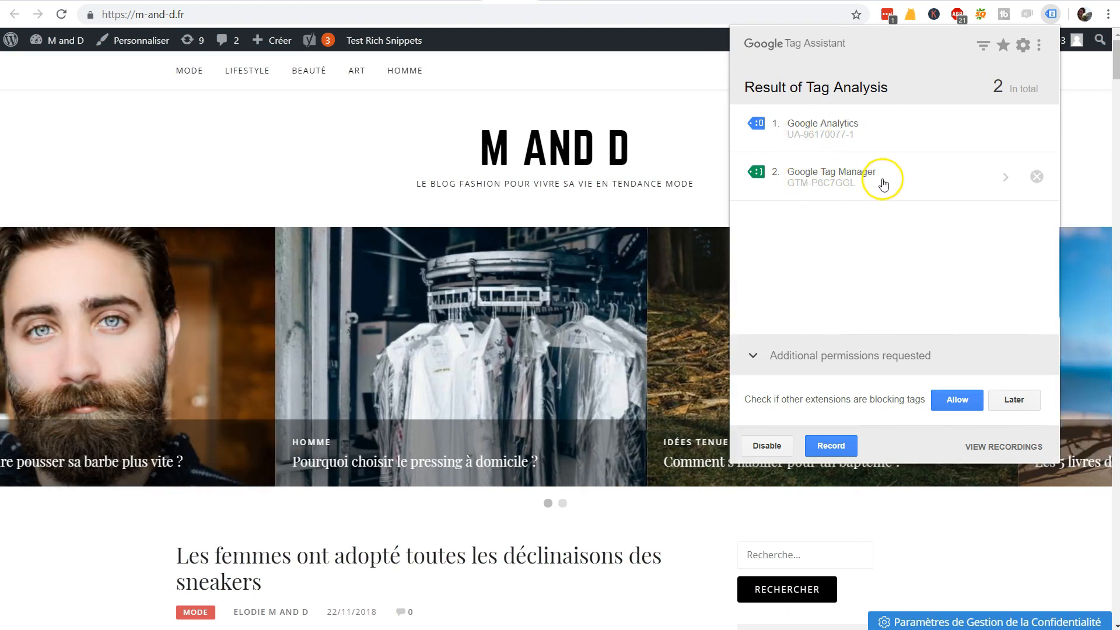
pyautogui.click(693, 146)
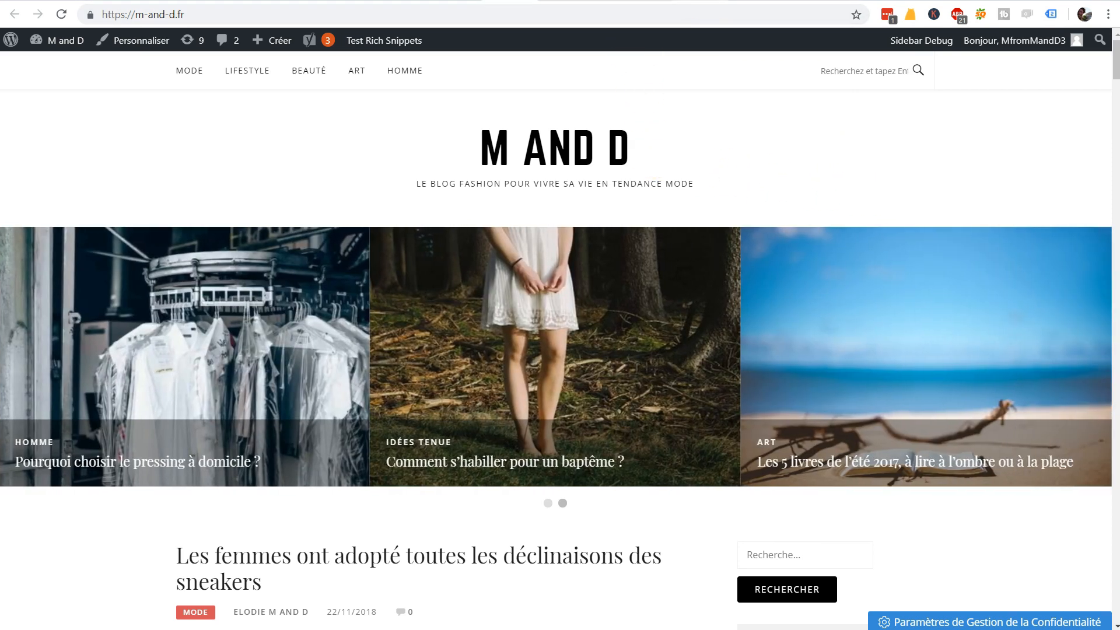
# - Return to Tag Manager and open the list of tags in the M-and-D container's workspace
pyautogui.click(537, 1)
pyautogui.click(53, 91)
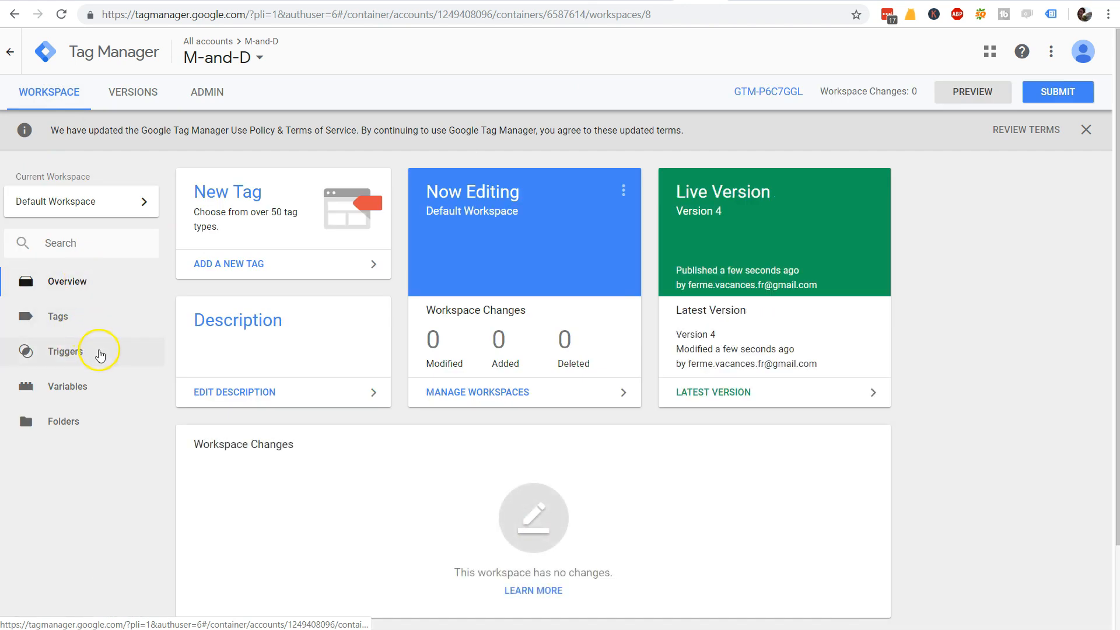
pyautogui.click(105, 332)
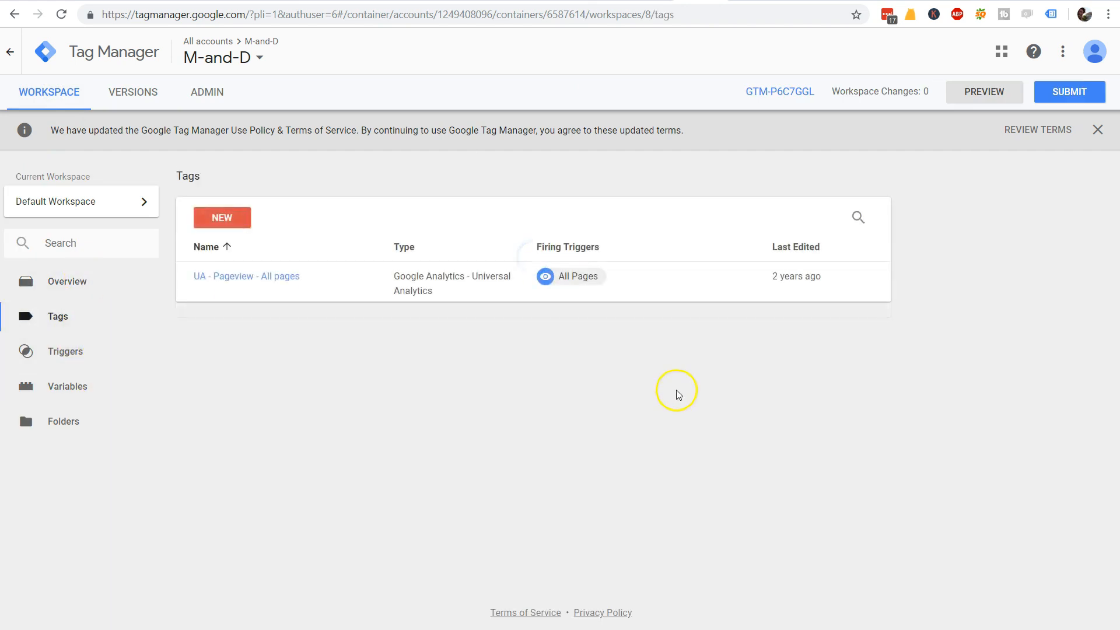
# - Start a new tag and browse the available tag types without choosing one, then go back to the m-and-d.fr home page
pyautogui.click(221, 216)
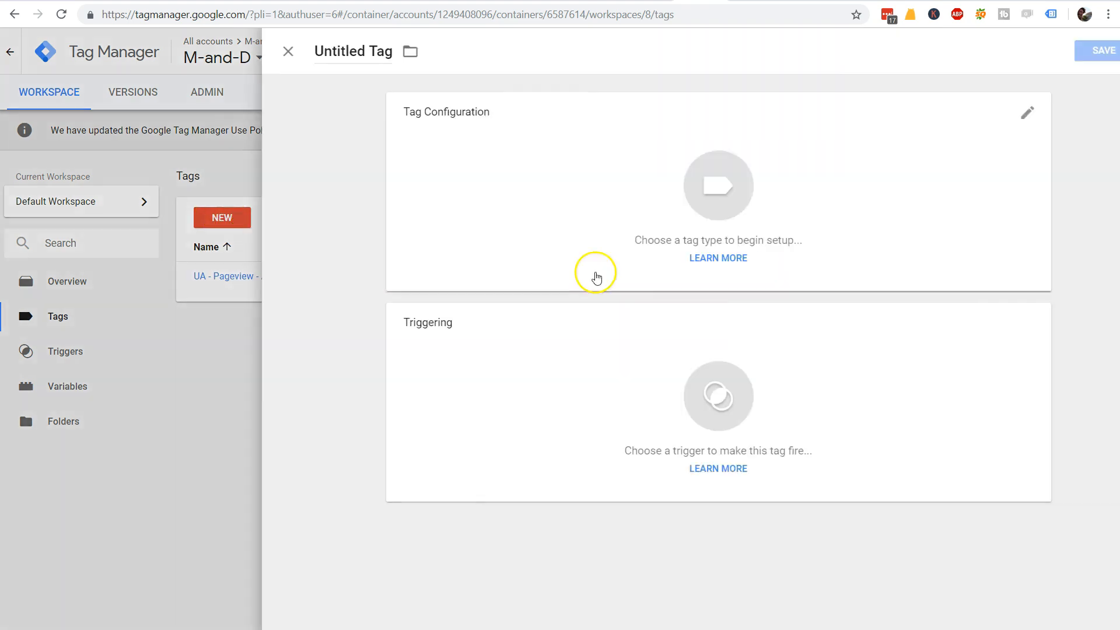
pyautogui.click(615, 163)
pyautogui.scroll(-3, 817, 213)
pyautogui.scroll(-20, 815, 220)
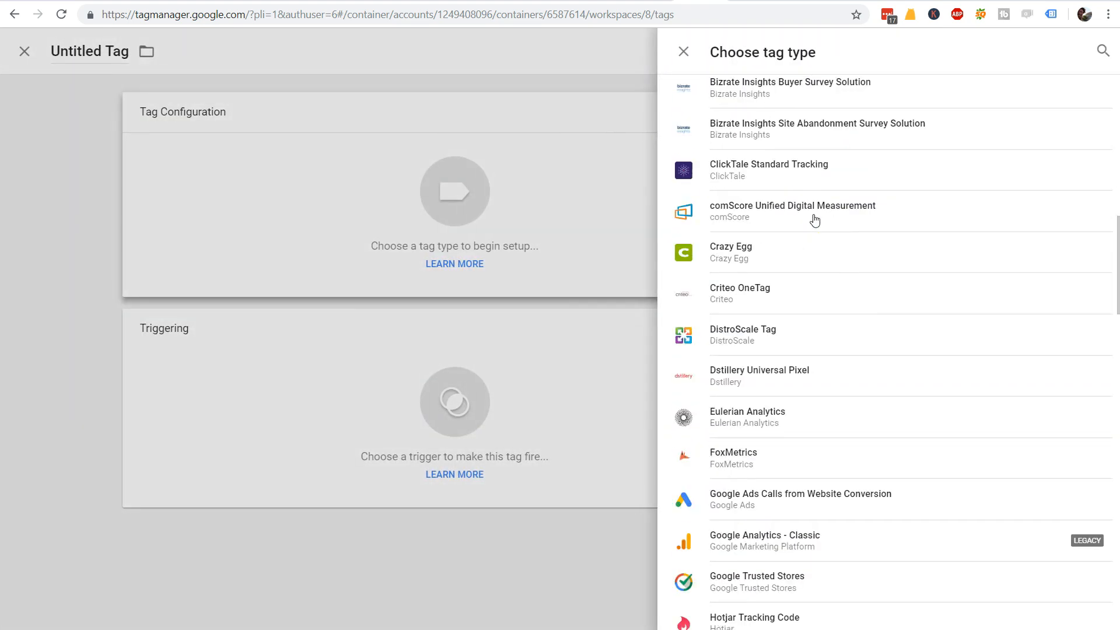
pyautogui.scroll(-15, 814, 220)
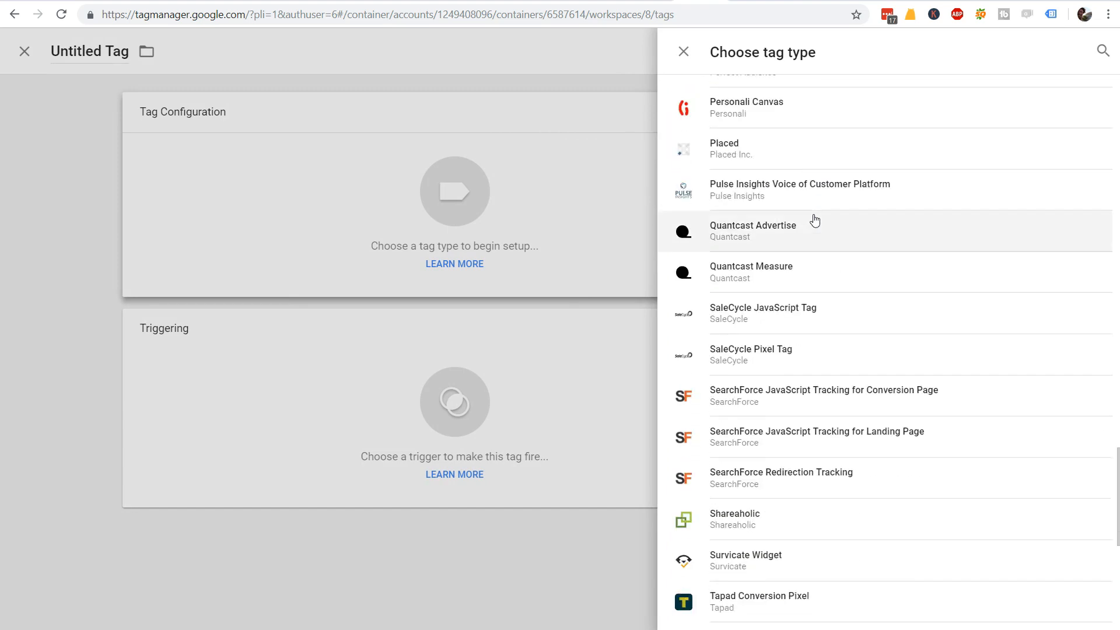
pyautogui.click(699, 251)
pyautogui.click(75, 210)
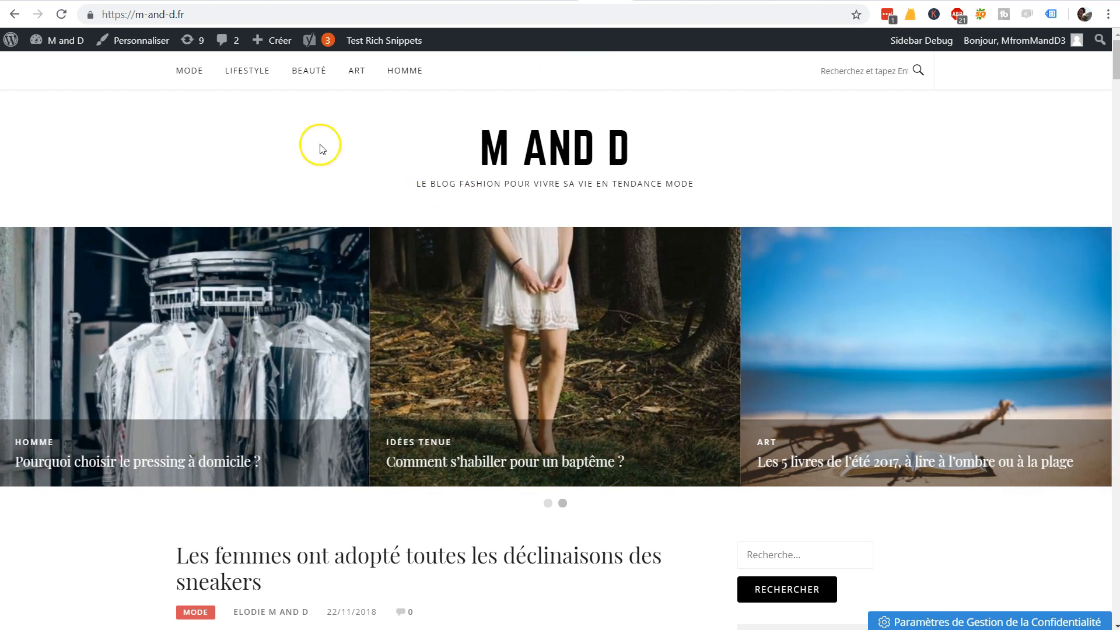
# - View the home page's source code and highlight the Google Tag Manager for WordPress script block in the head
pyautogui.hotkey('ctrl', 'u')
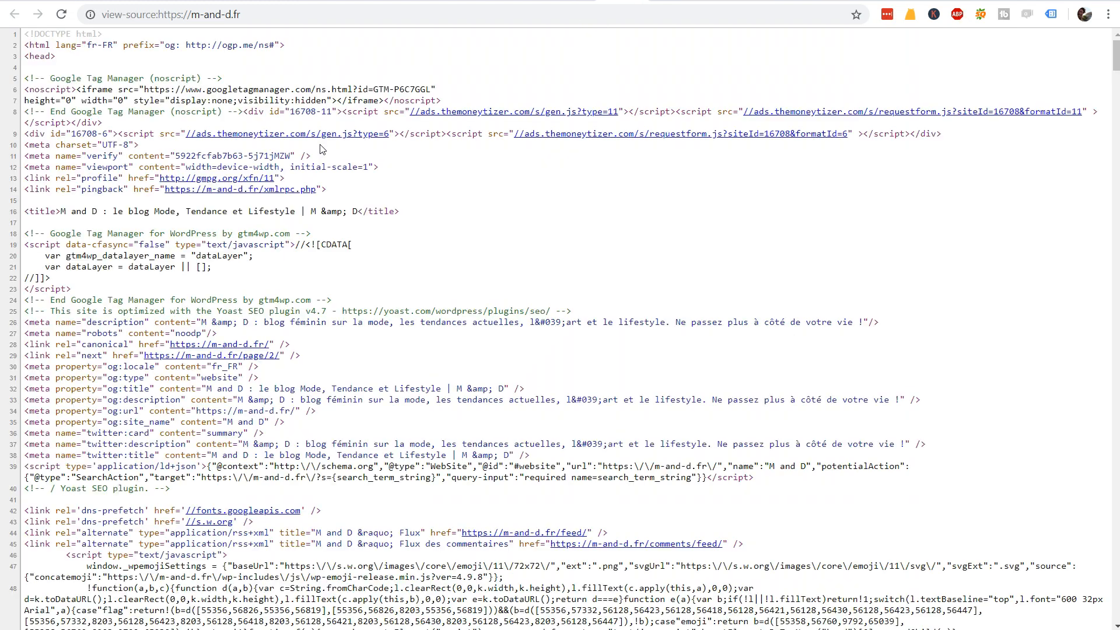
pyautogui.hotkey('ctrl', 'f')
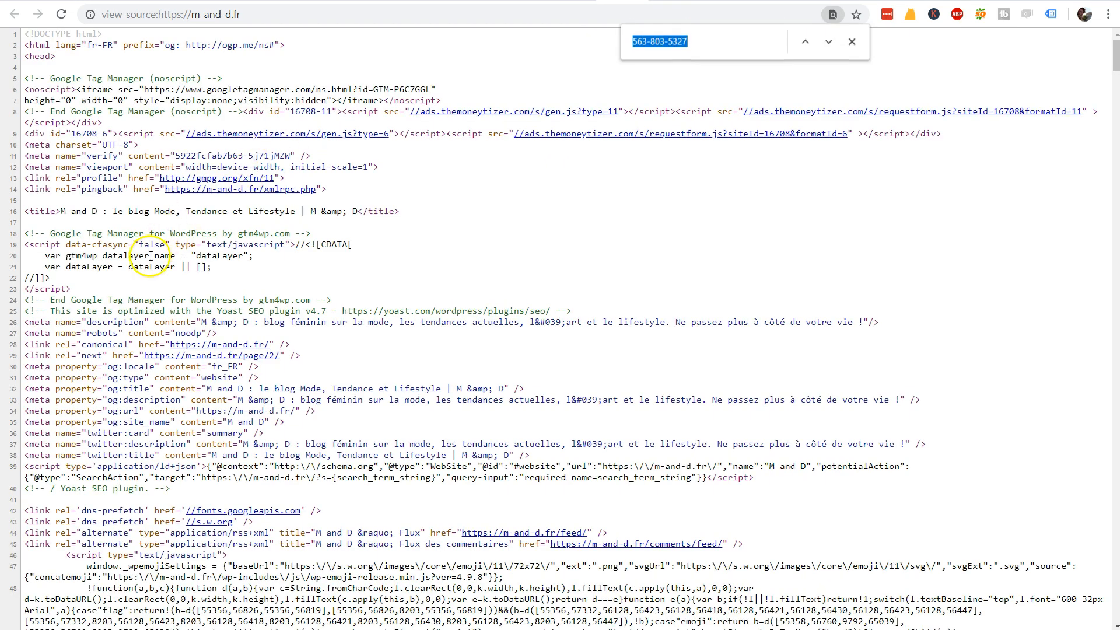
pyautogui.moveTo(78, 289); pyautogui.dragTo(27, 226)
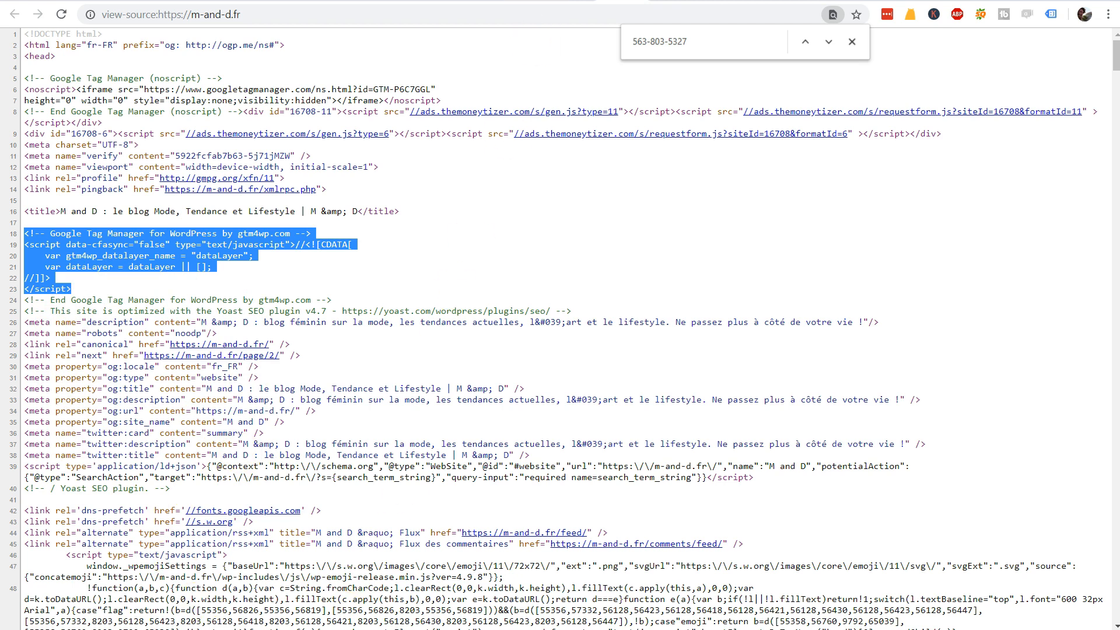
# - Review the home page and Boston Child's header.php in the theme editor, highlighting the code from the opening comment through the meta charset line
pyautogui.click(435, 7)
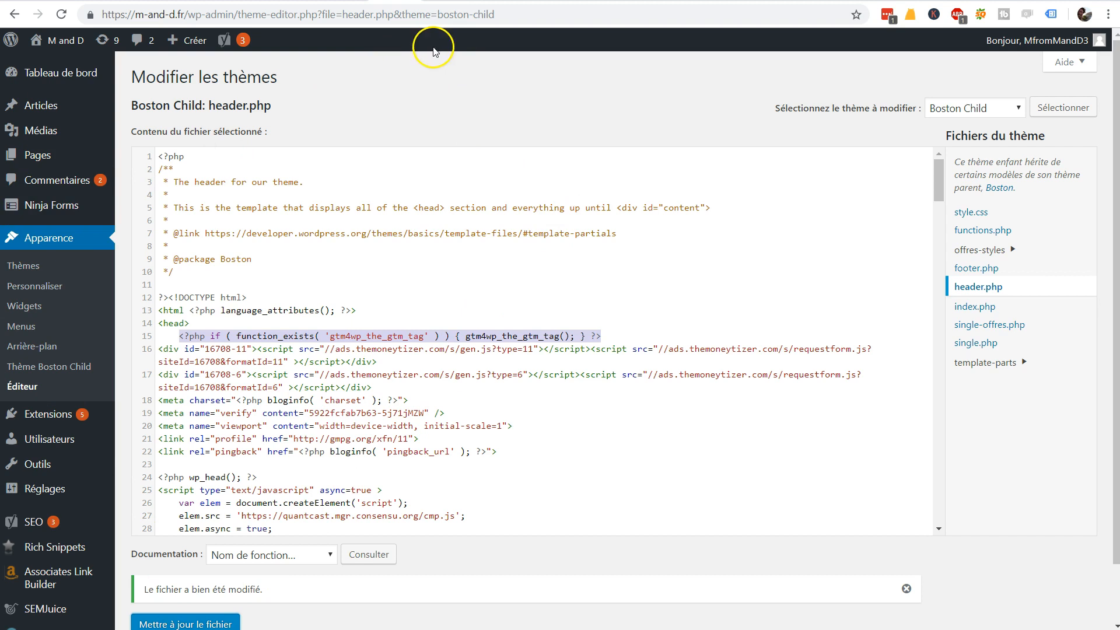
pyautogui.click(498, 1)
pyautogui.click(185, 164)
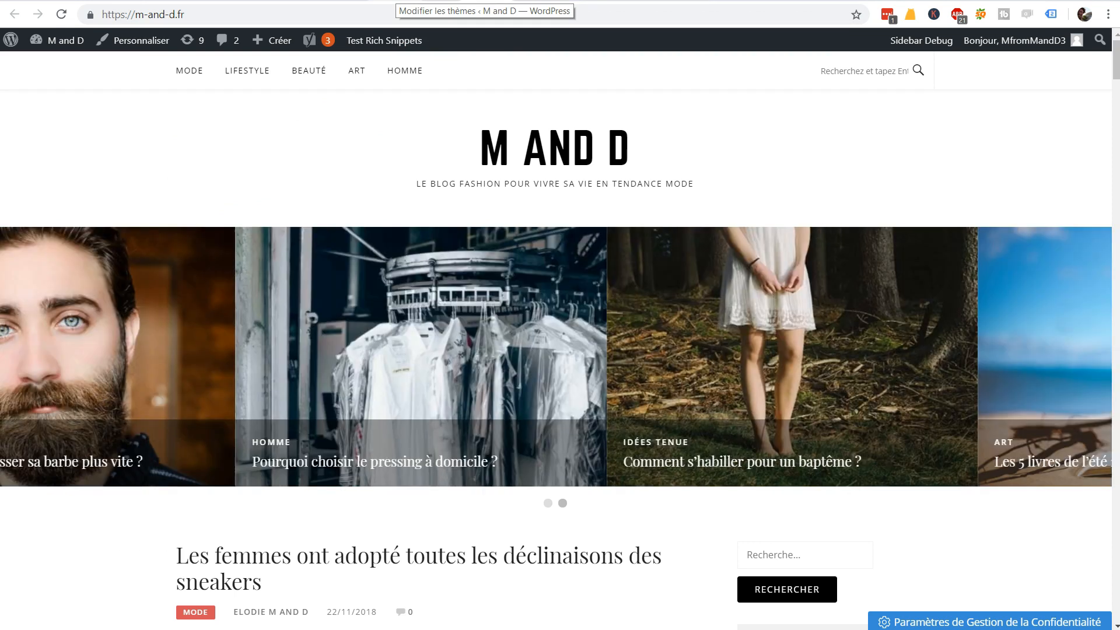
pyautogui.click(446, 133)
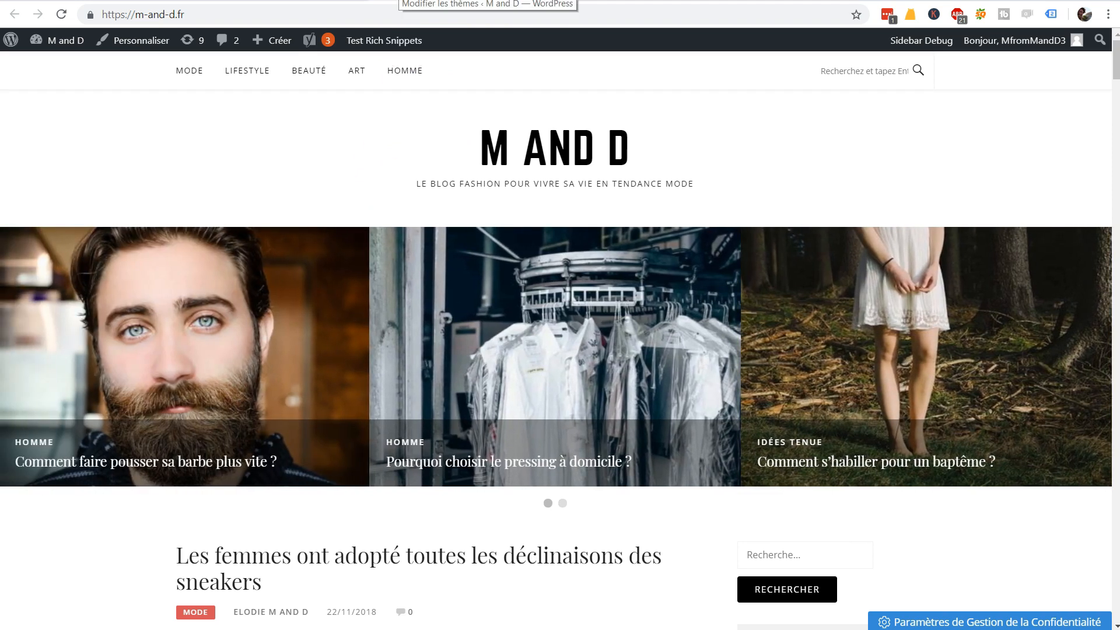
pyautogui.click(400, 0)
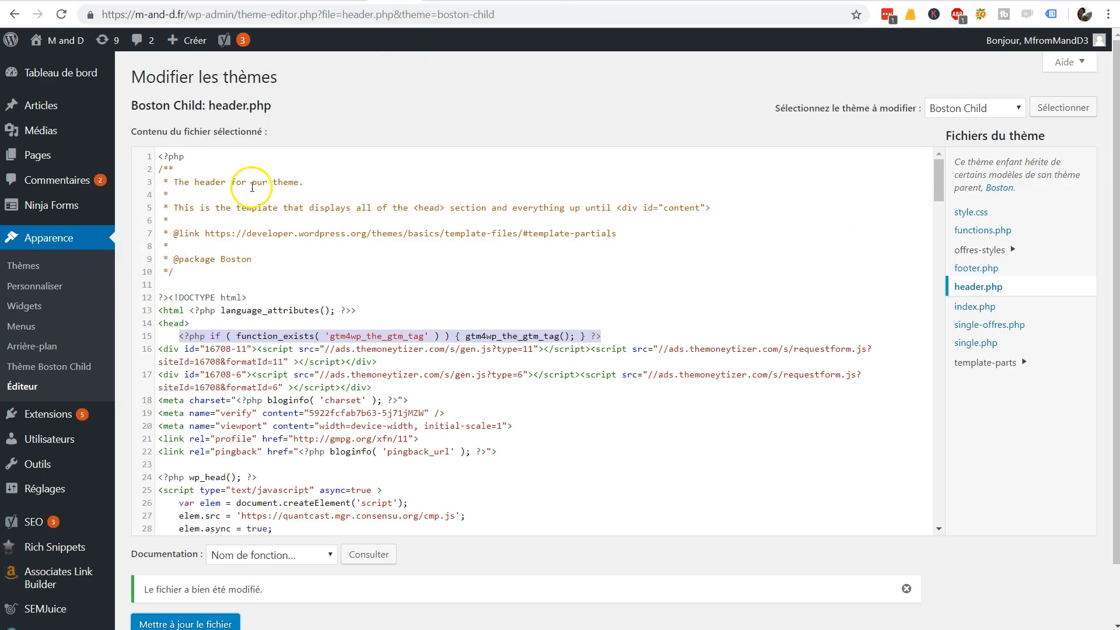
pyautogui.click(458, 111)
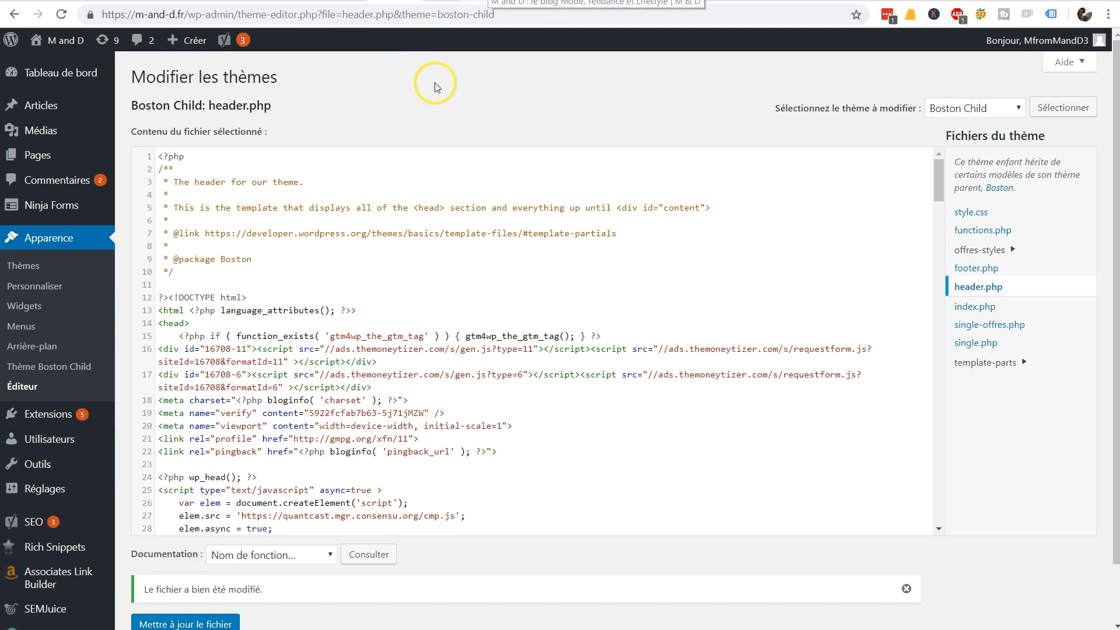
pyautogui.moveTo(231, 208); pyautogui.dragTo(461, 401)
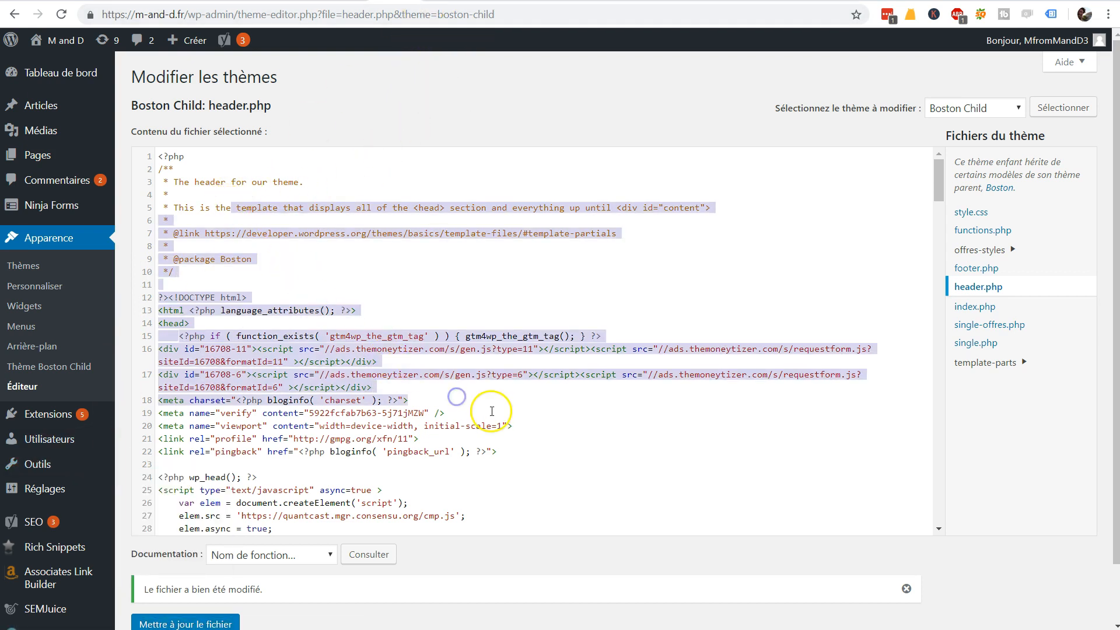